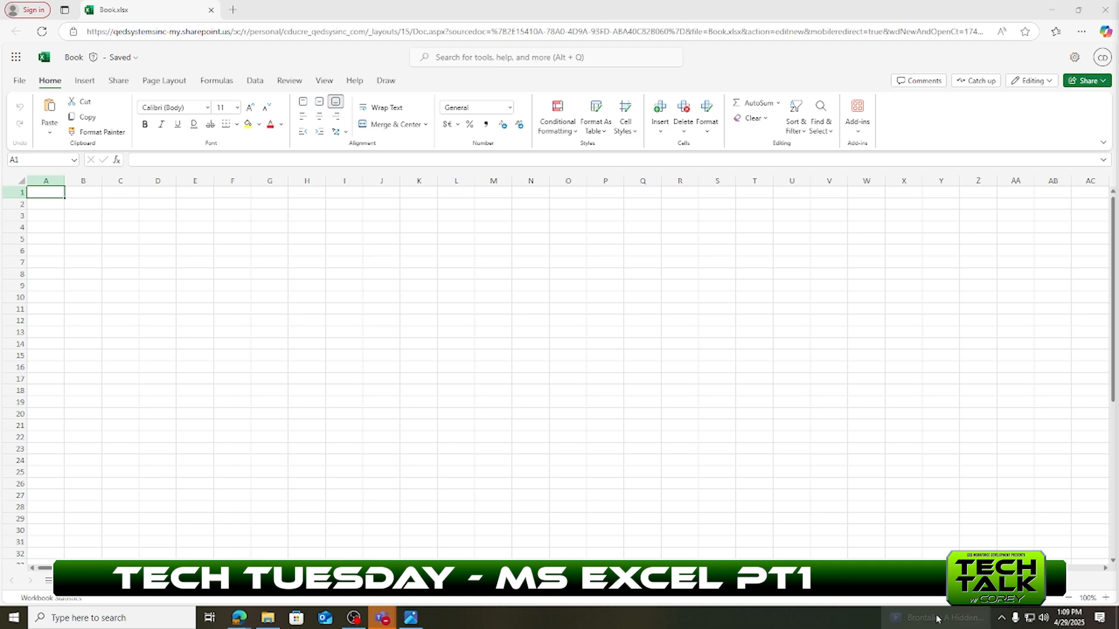
# Step: Review the commands available for inserting, sharing, page layout and formulas, dismissing the insert function notice
pyautogui.moveTo(937, 615)
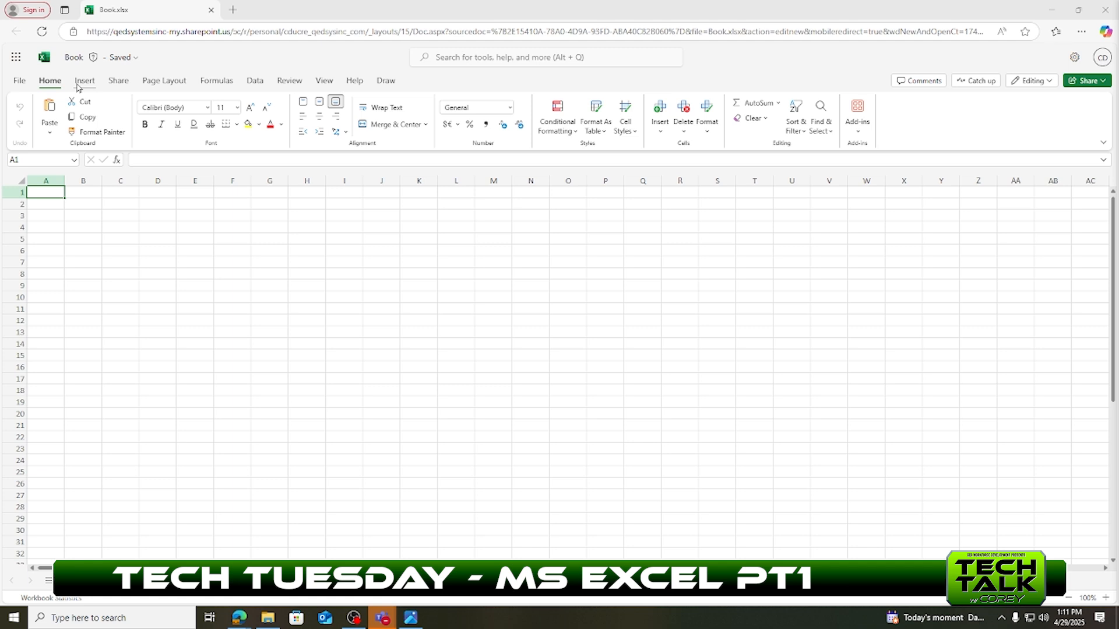
pyautogui.click(85, 86)
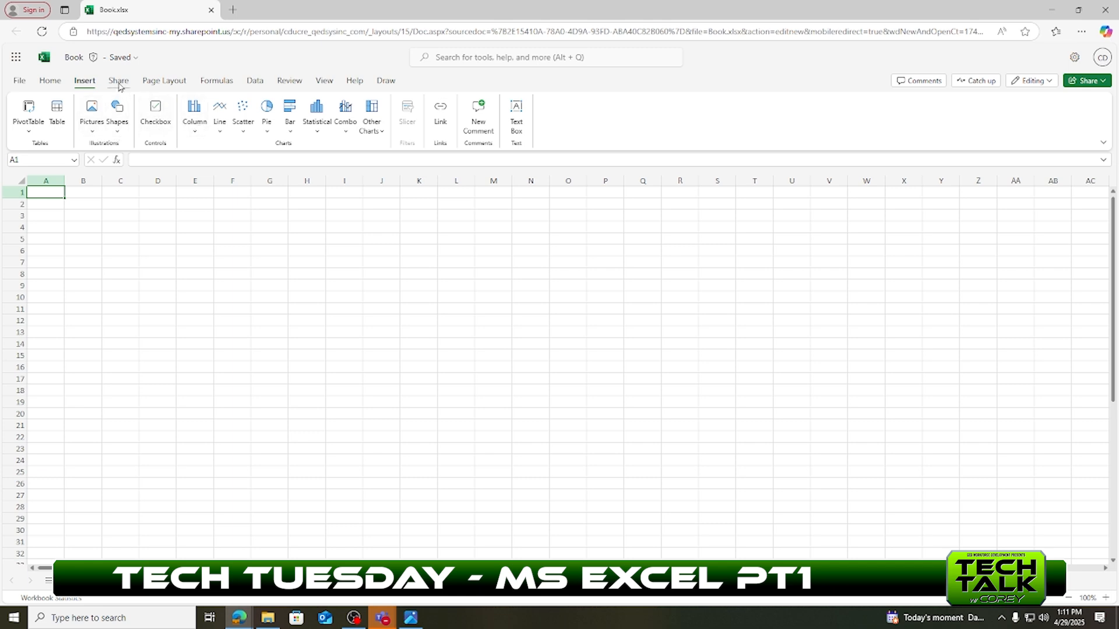
pyautogui.click(119, 86)
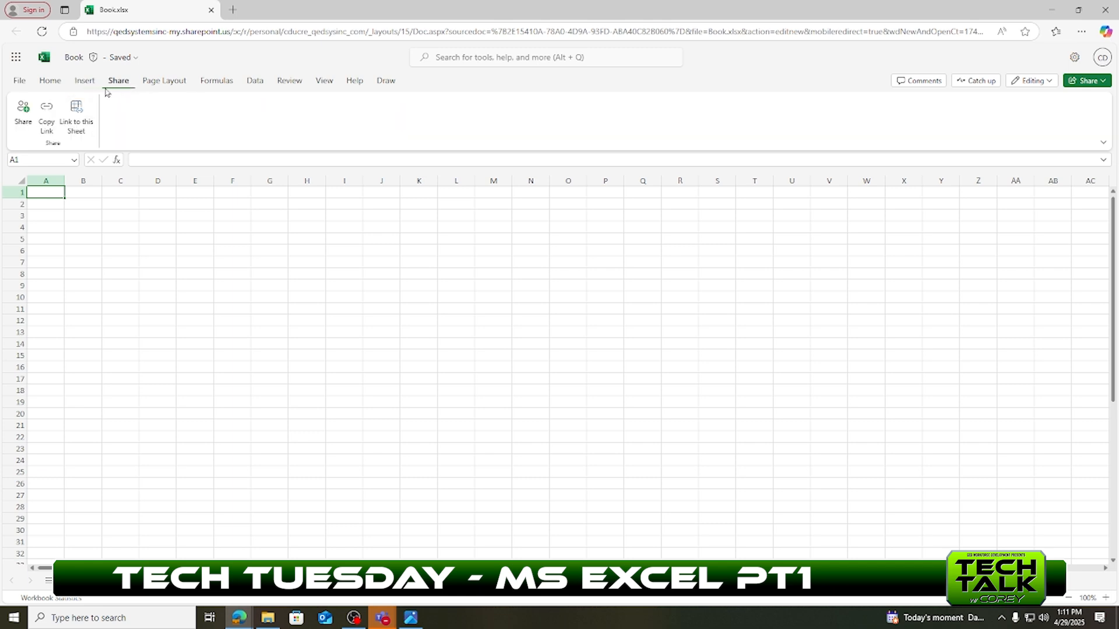
pyautogui.click(158, 84)
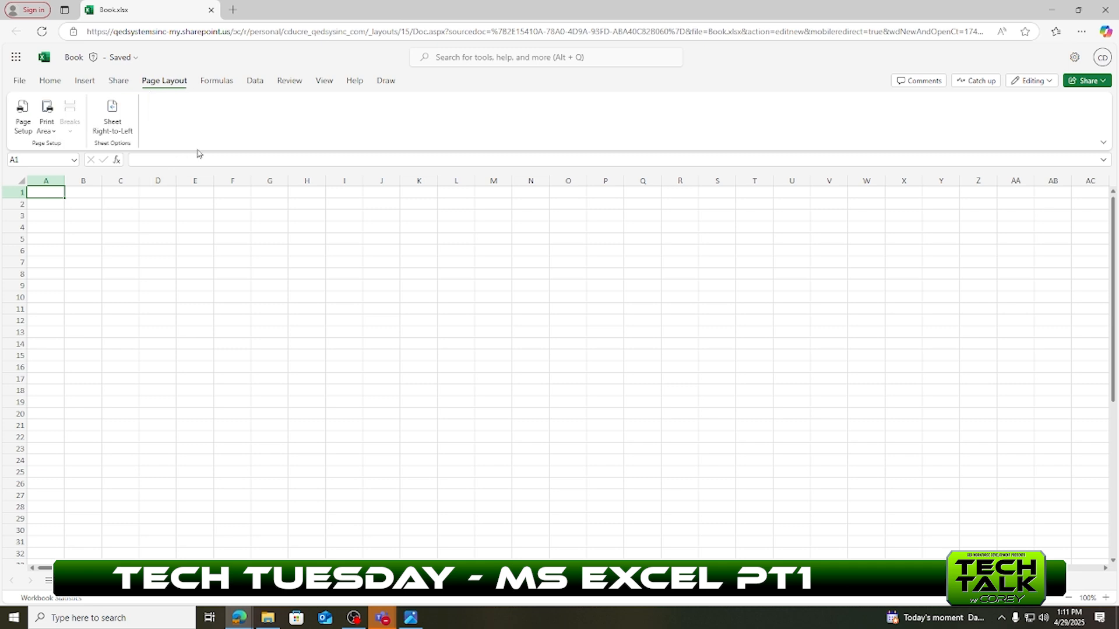
pyautogui.click(217, 85)
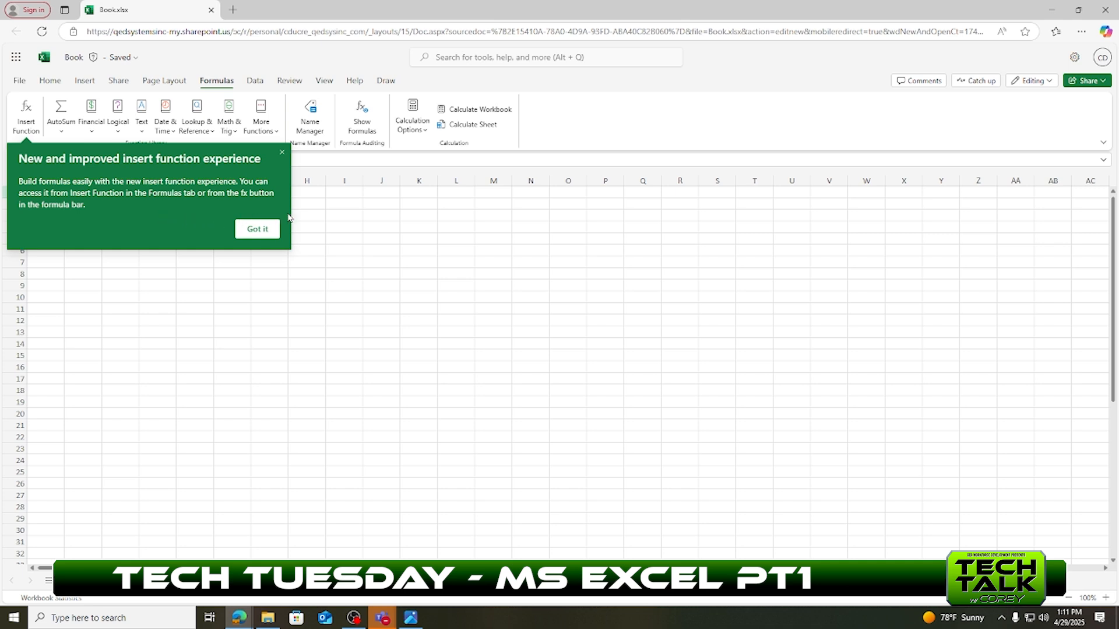
pyautogui.click(282, 154)
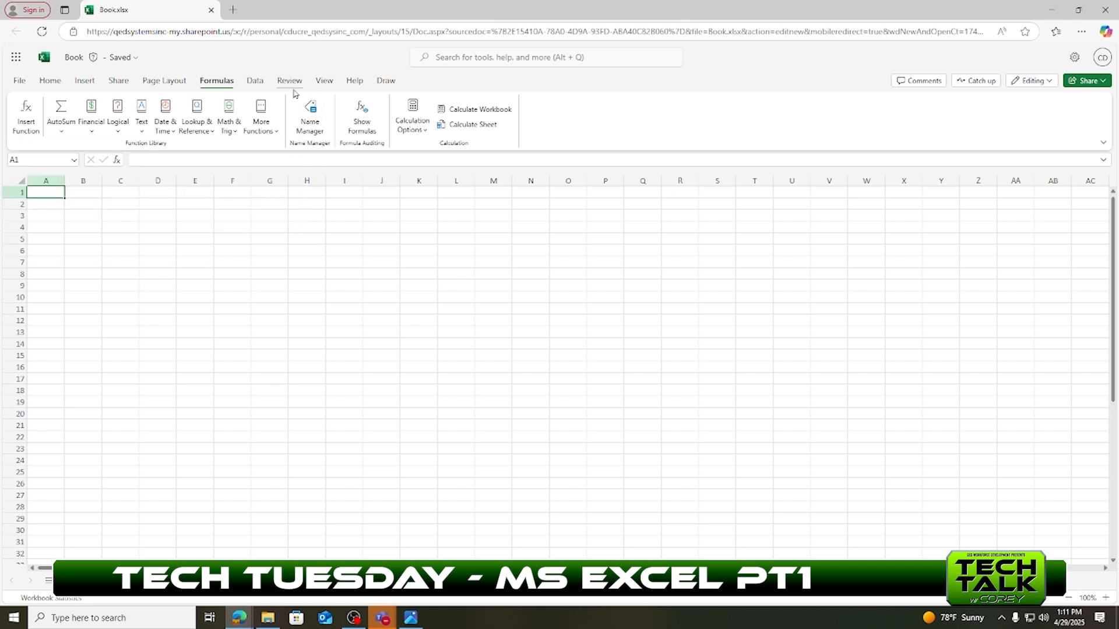
pyautogui.click(52, 85)
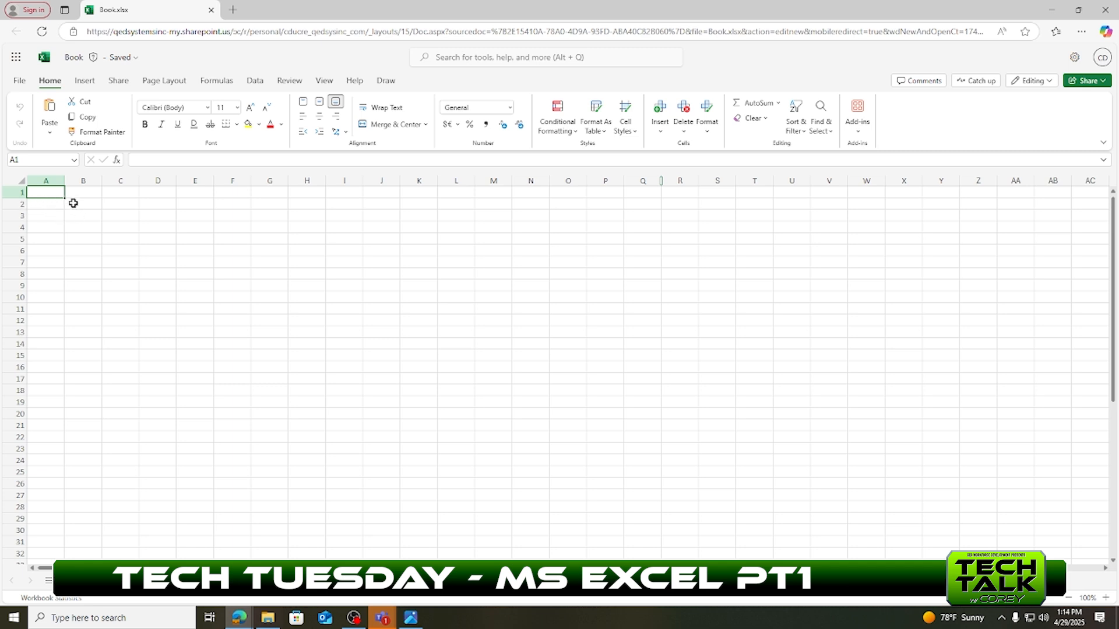
# Step: Select cell B3 and look over the workbook's file options and recent files before returning to the sheet
pyautogui.click(80, 217)
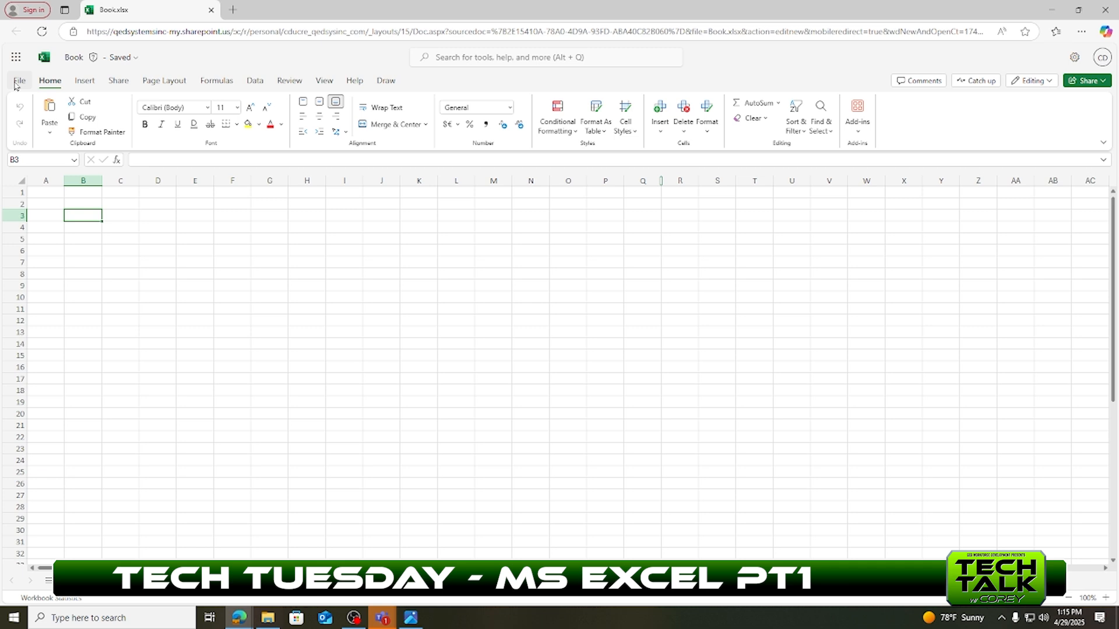
pyautogui.click(16, 83)
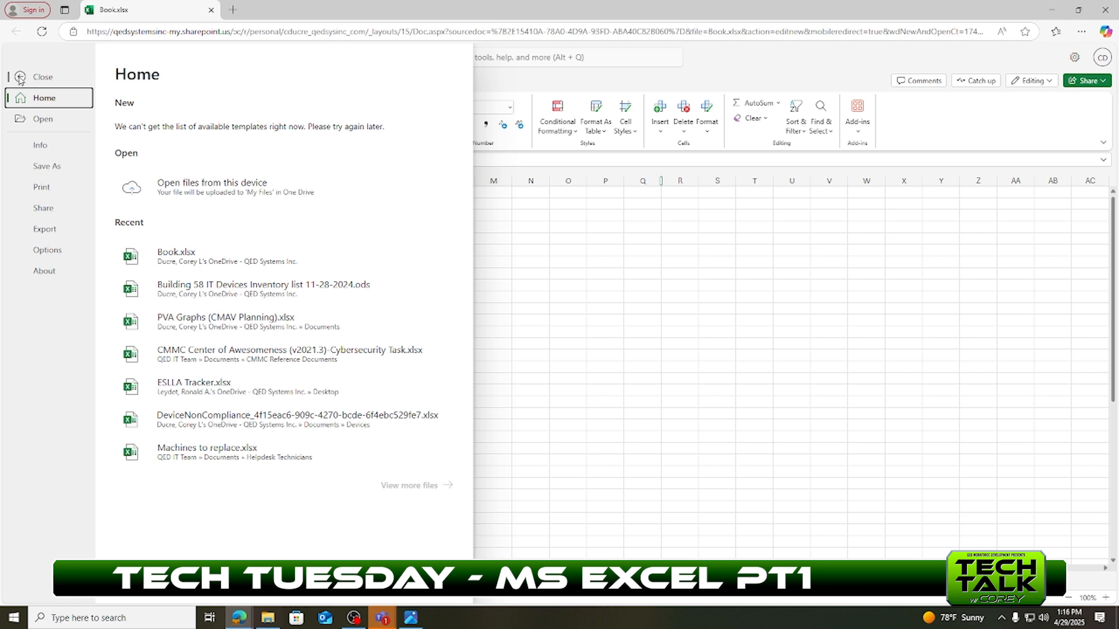
pyautogui.click(20, 77)
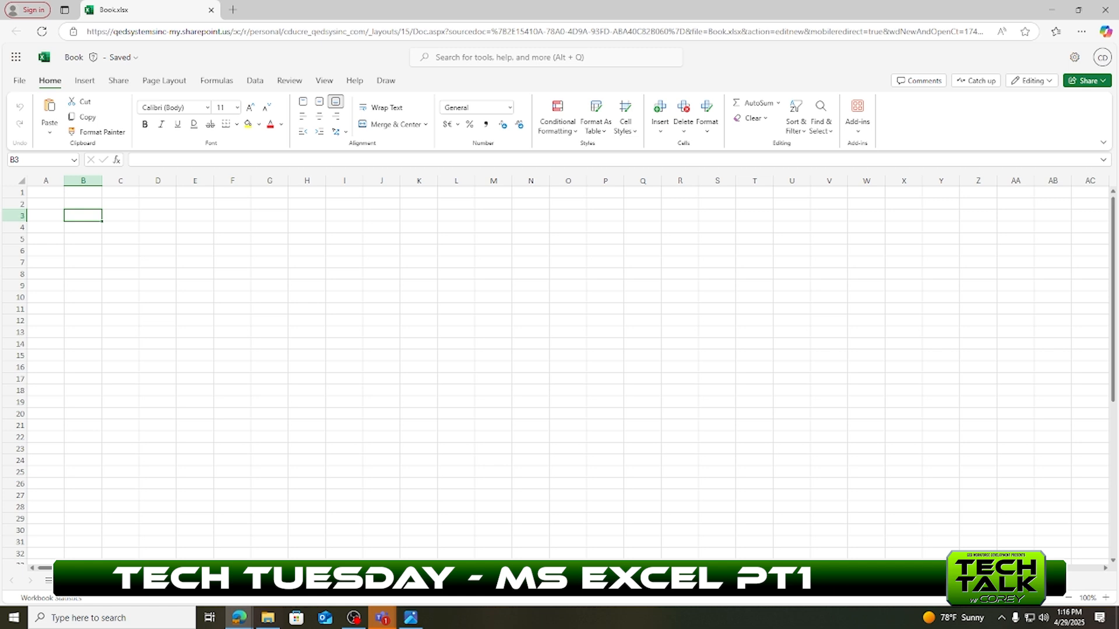
pyautogui.scroll(-2, 442, 248)
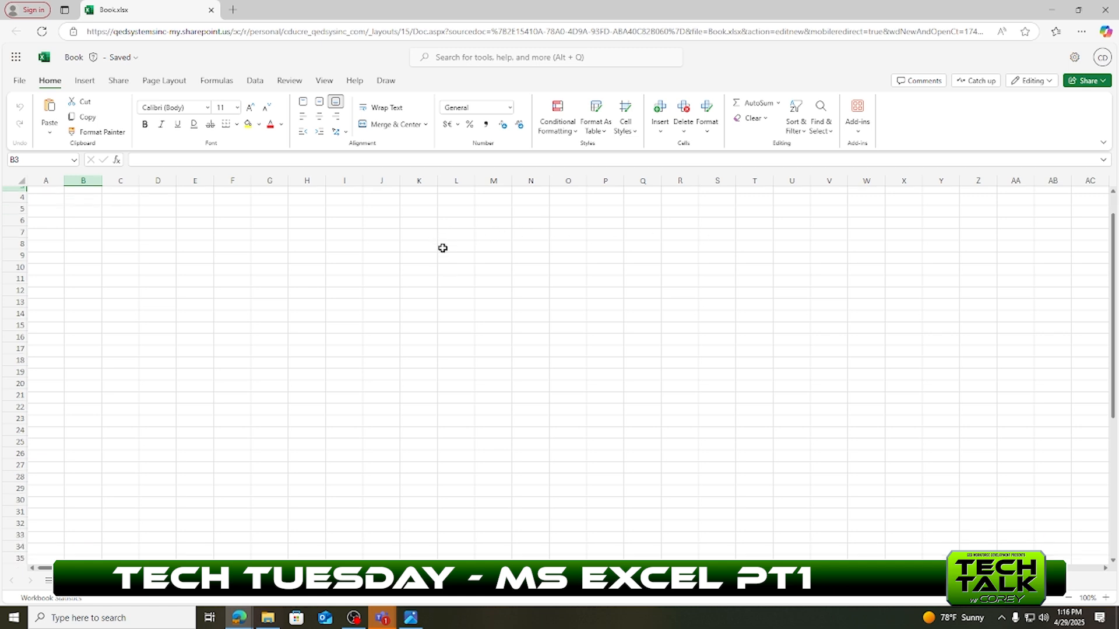
pyautogui.scroll(2, 412, 228)
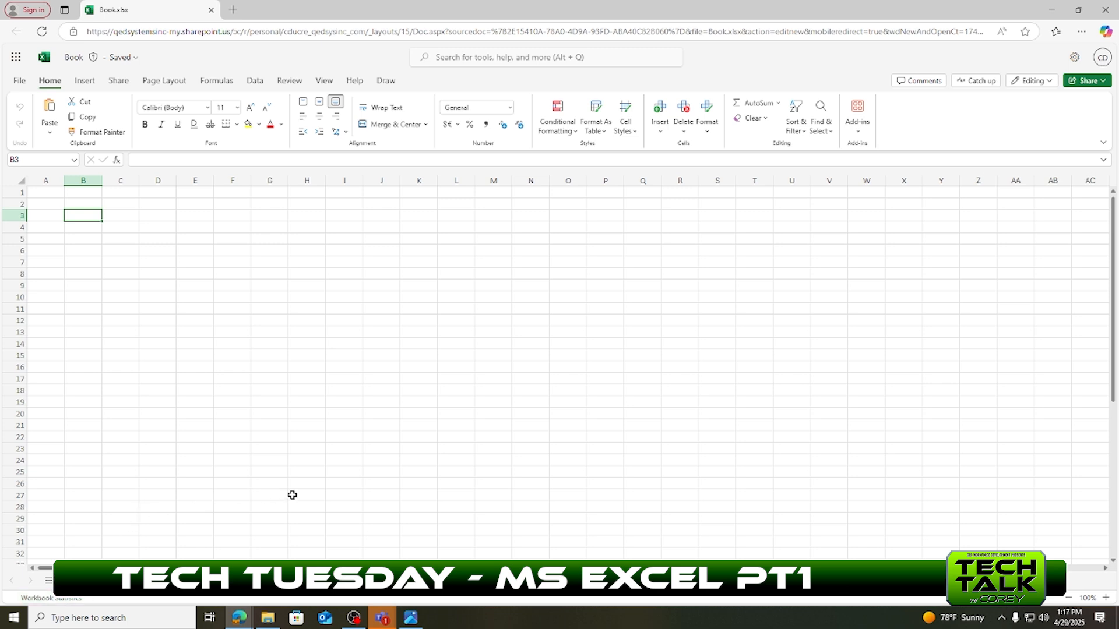
# Step: Select cell H27, magnify the sheet to 130% and restore it to 100%
pyautogui.click(292, 495)
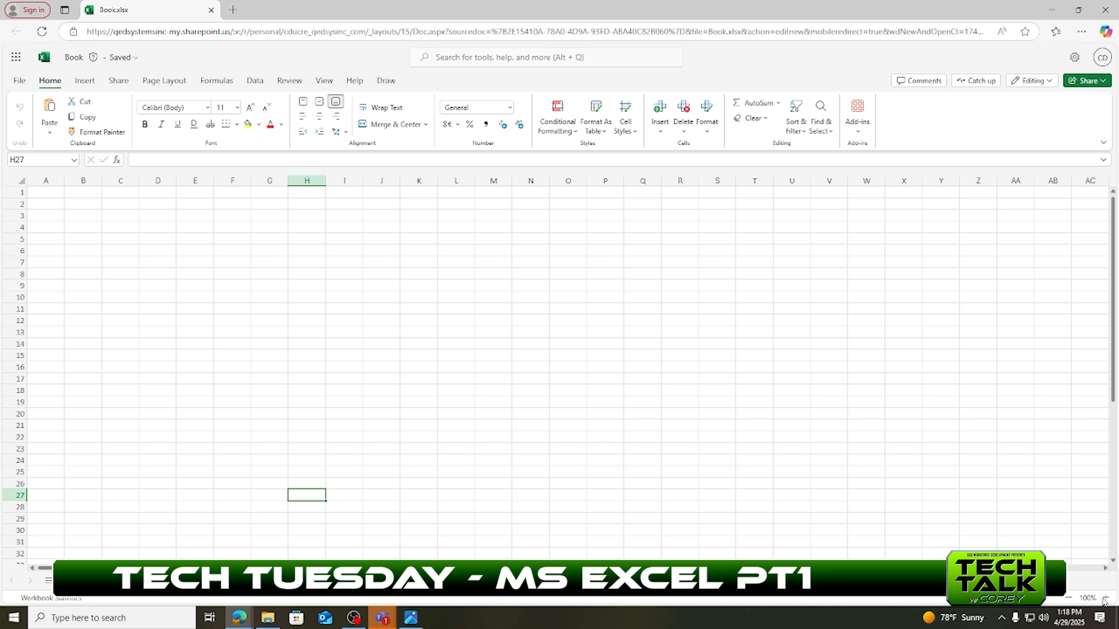
pyautogui.click(1104, 599)
pyautogui.click(1103, 599)
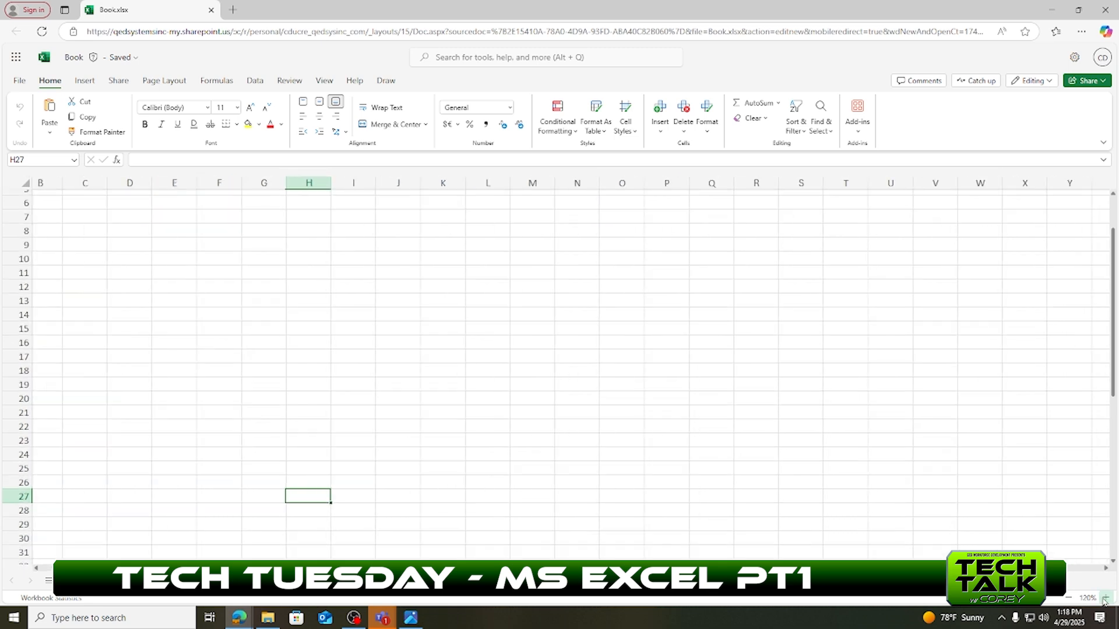
pyautogui.click(1103, 599)
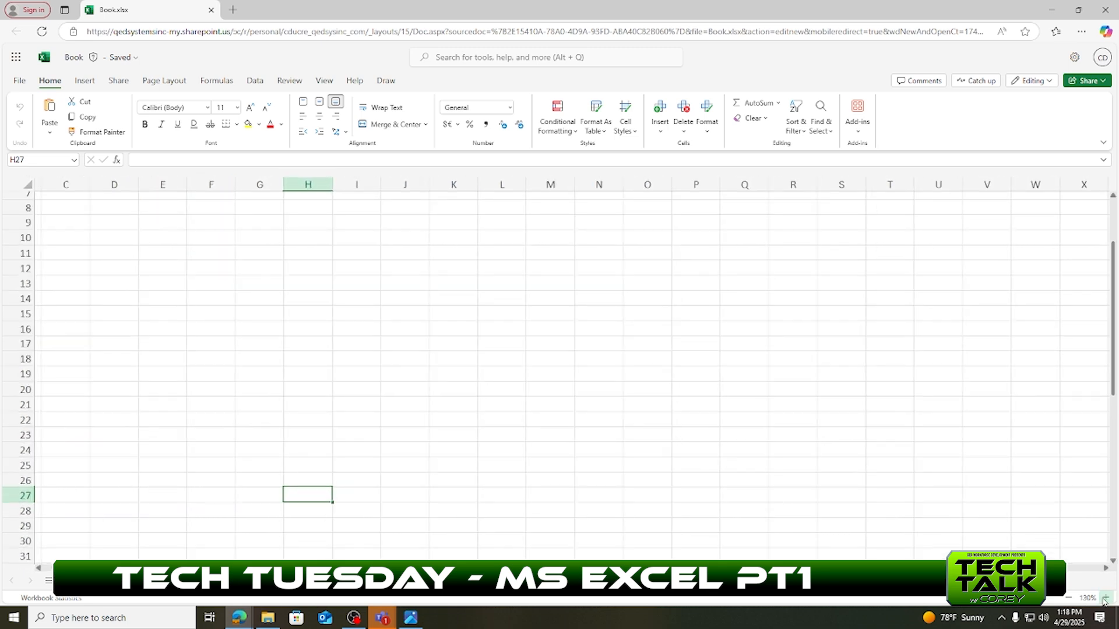
pyautogui.click(1071, 599)
pyautogui.click(1070, 598)
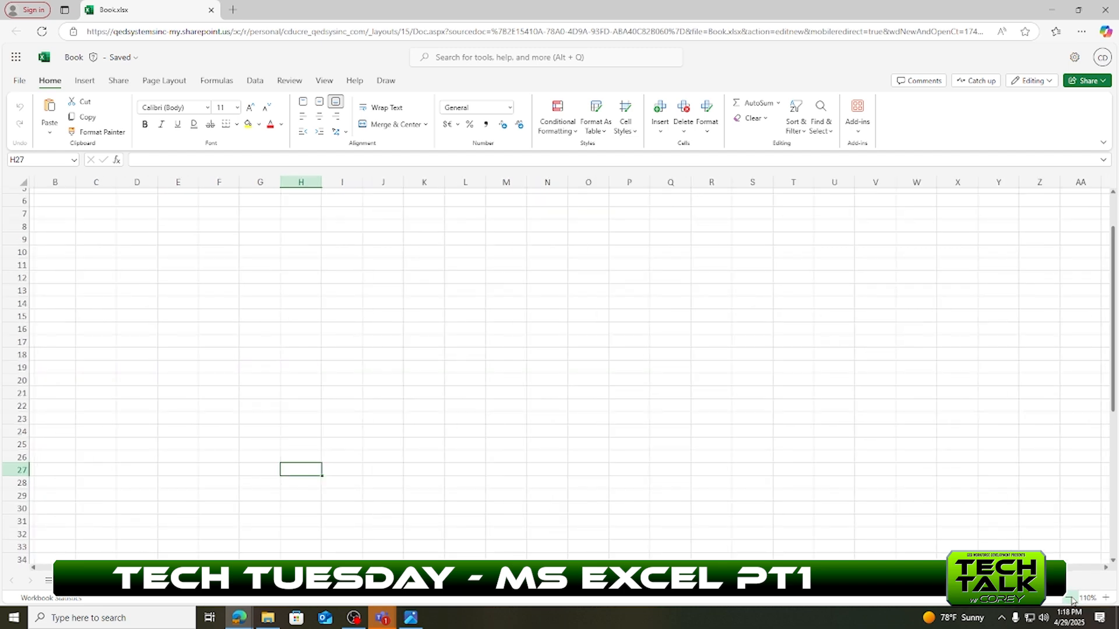
pyautogui.click(1071, 598)
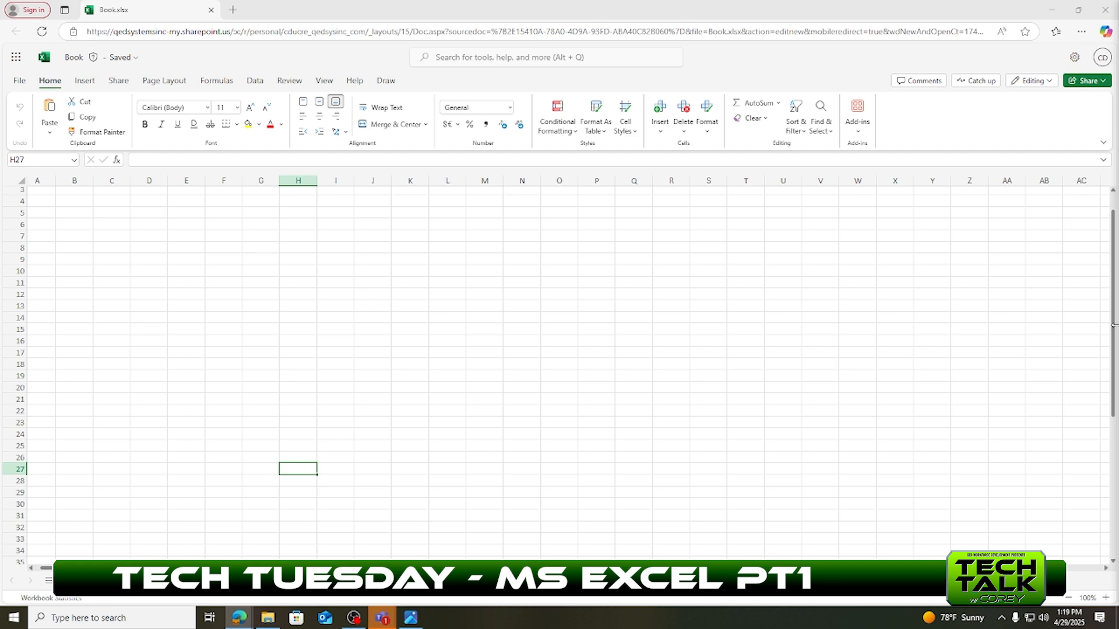
# Step: Paste the copied "Elements of the Excel Window" picture at cell V15
pyautogui.click(802, 324)
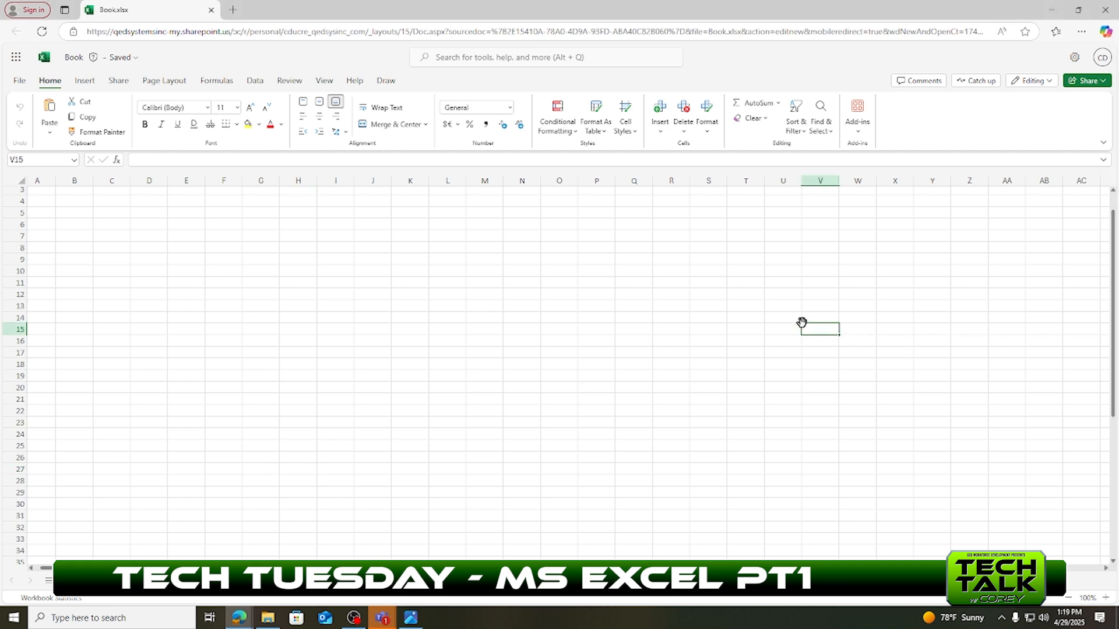
pyautogui.rightClick(802, 324)
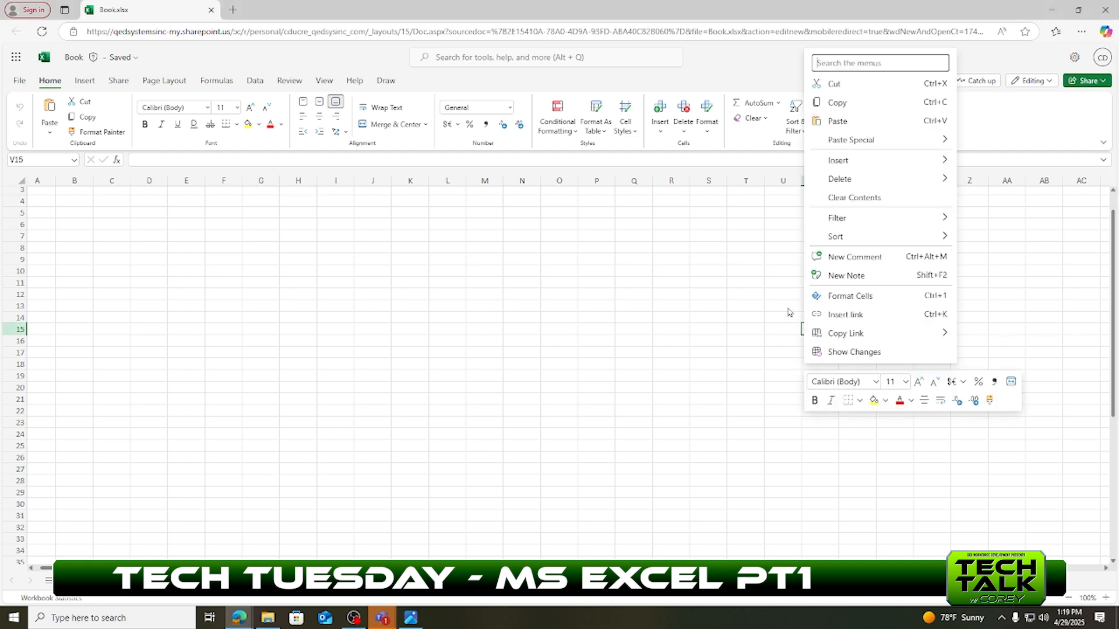
pyautogui.click(842, 124)
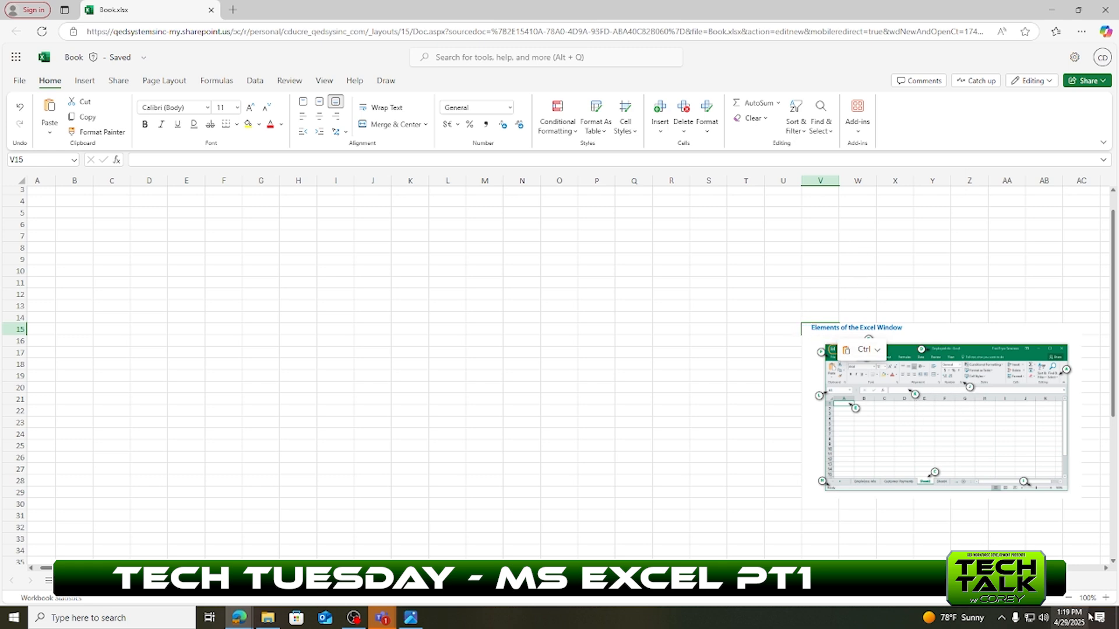
# Step: Enlarge the pasted picture and place it near the top of the sheet, spanning about columns H to U
pyautogui.moveTo(888, 404); pyautogui.dragTo(531, 318)
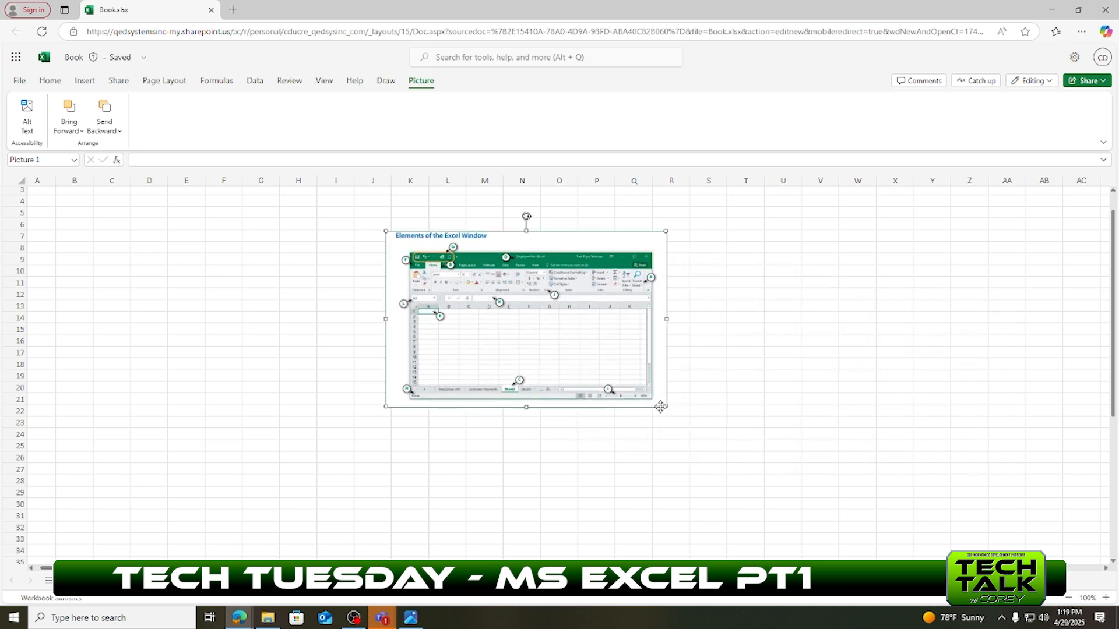
pyautogui.moveTo(667, 406); pyautogui.dragTo(904, 516)
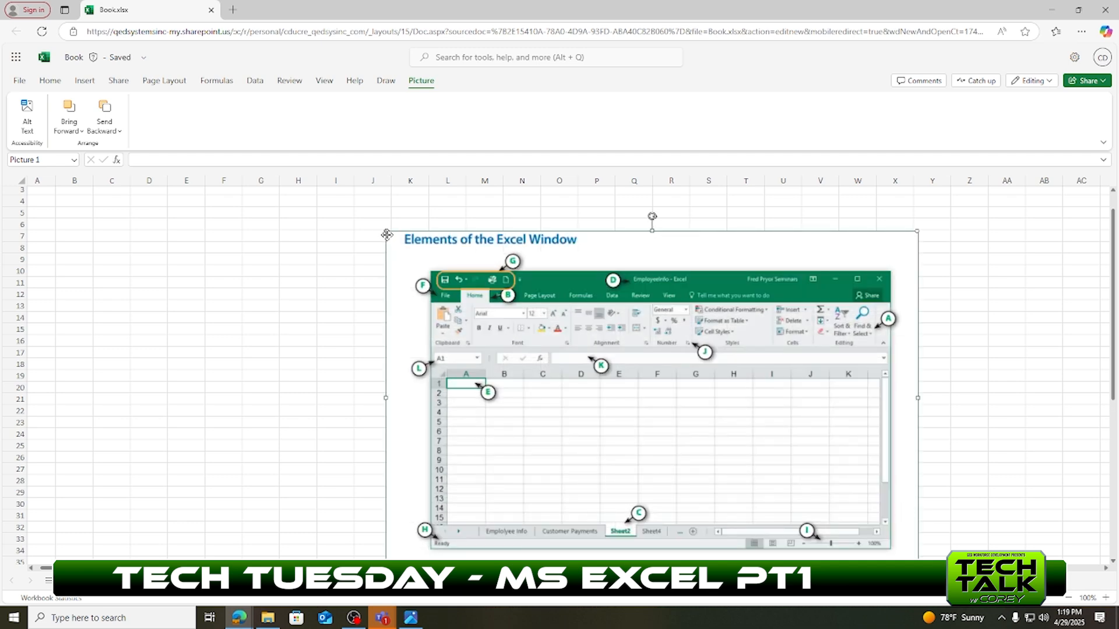
pyautogui.moveTo(387, 234); pyautogui.dragTo(267, 189)
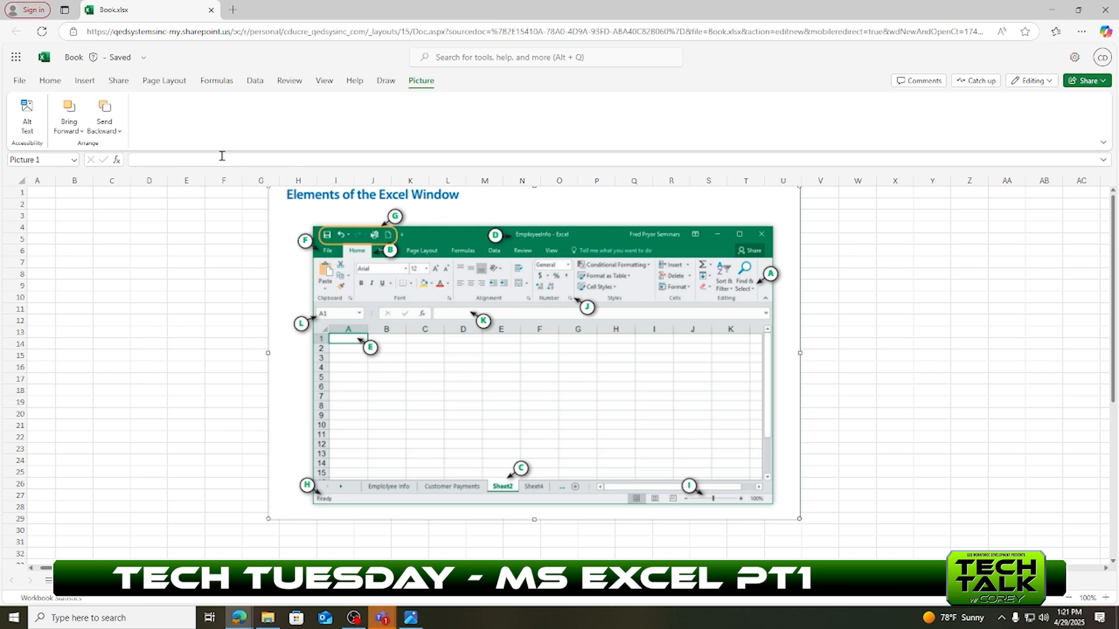
# Step: Enter =sum in cell E5
pyautogui.click(176, 240)
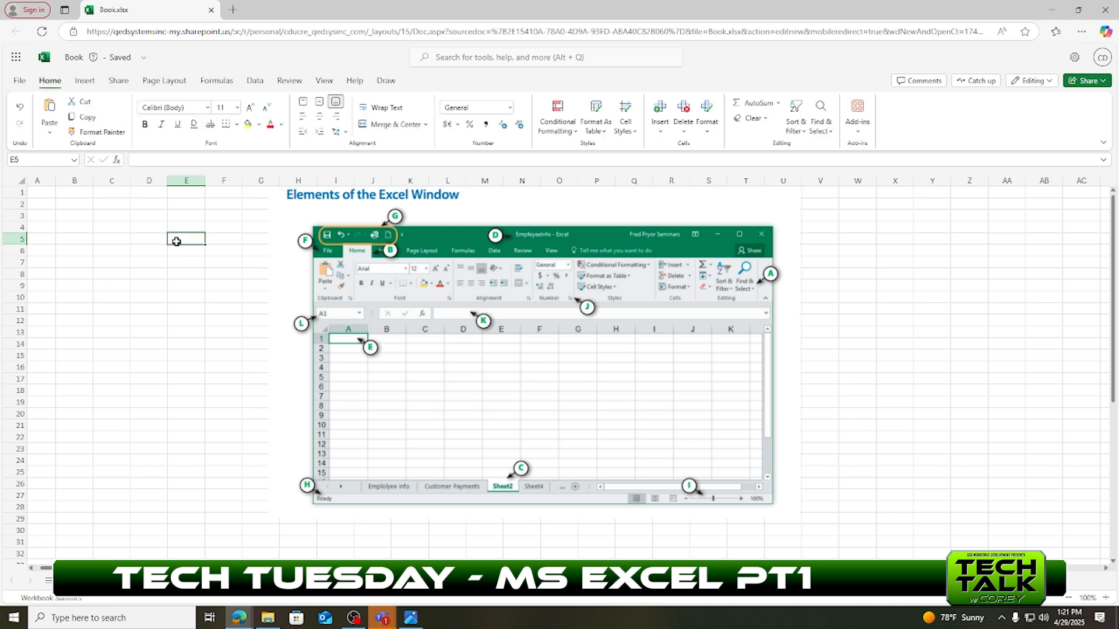
pyautogui.write('=sum')
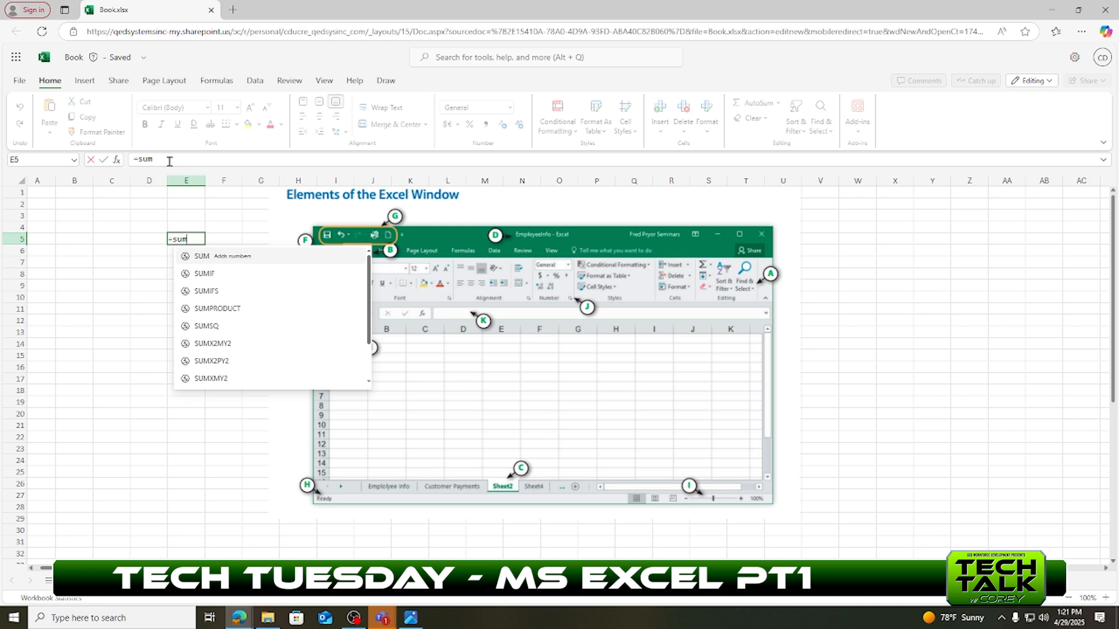
# Step: Enter "Hi", the presenter's first name and "is great" as text in cell B8, and reselect that cell
pyautogui.click(95, 276)
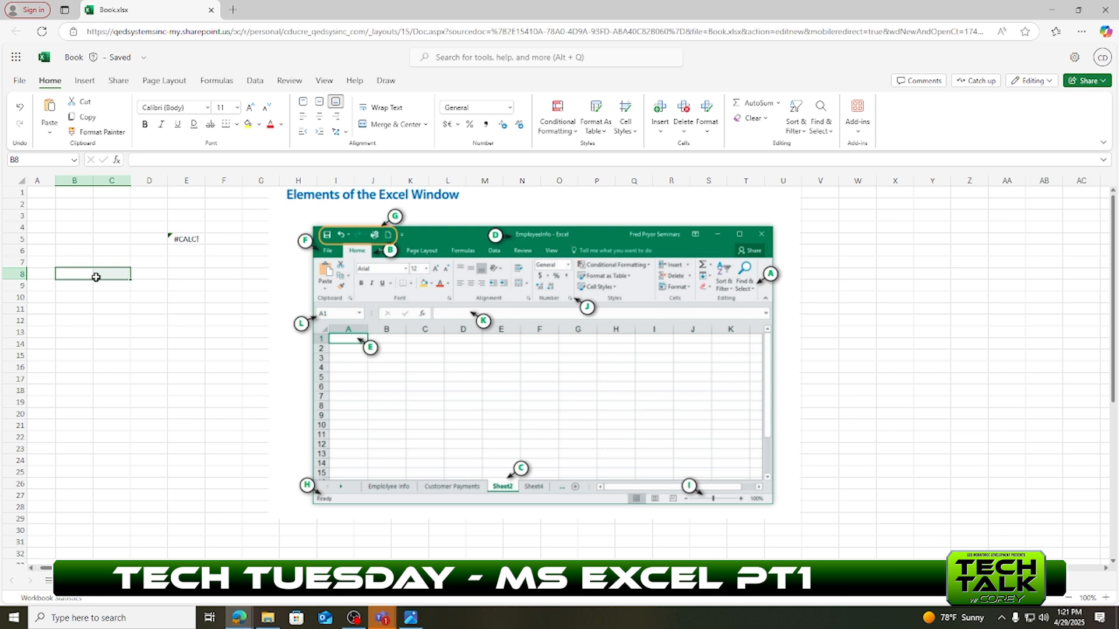
pyautogui.write('Hi')
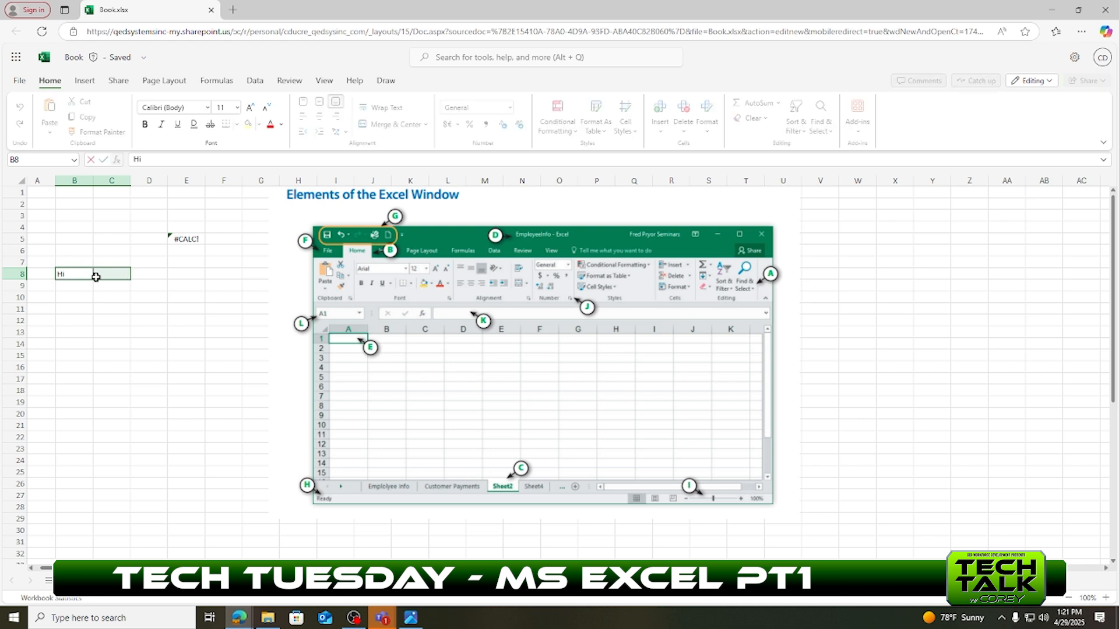
pyautogui.write(' Corey is')
pyautogui.write('greaty')
pyautogui.press('BackSpace')
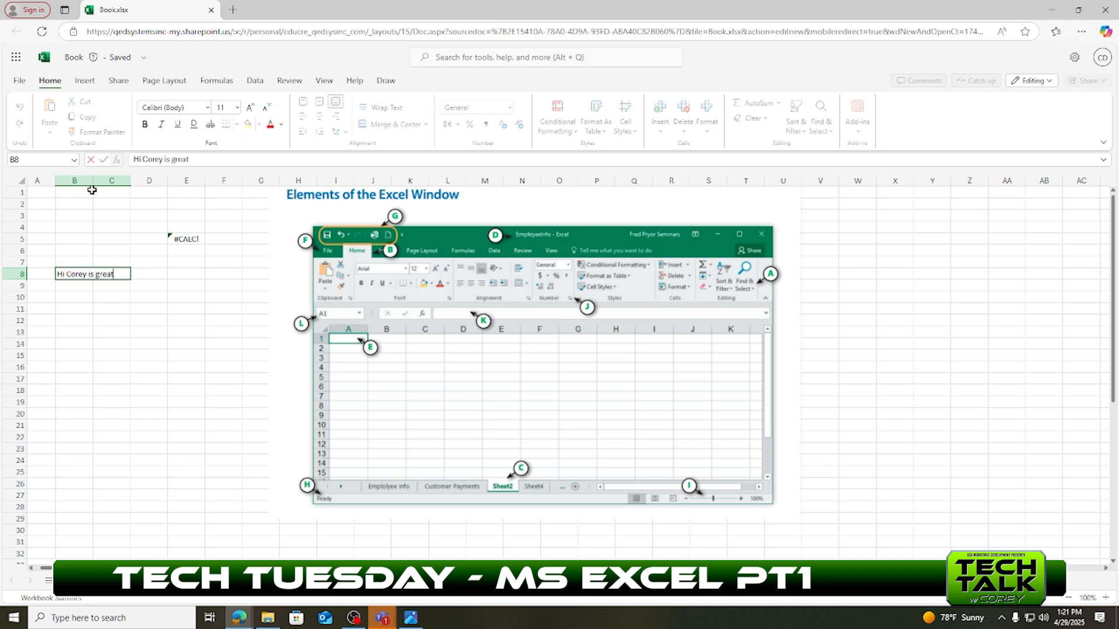
pyautogui.click(226, 322)
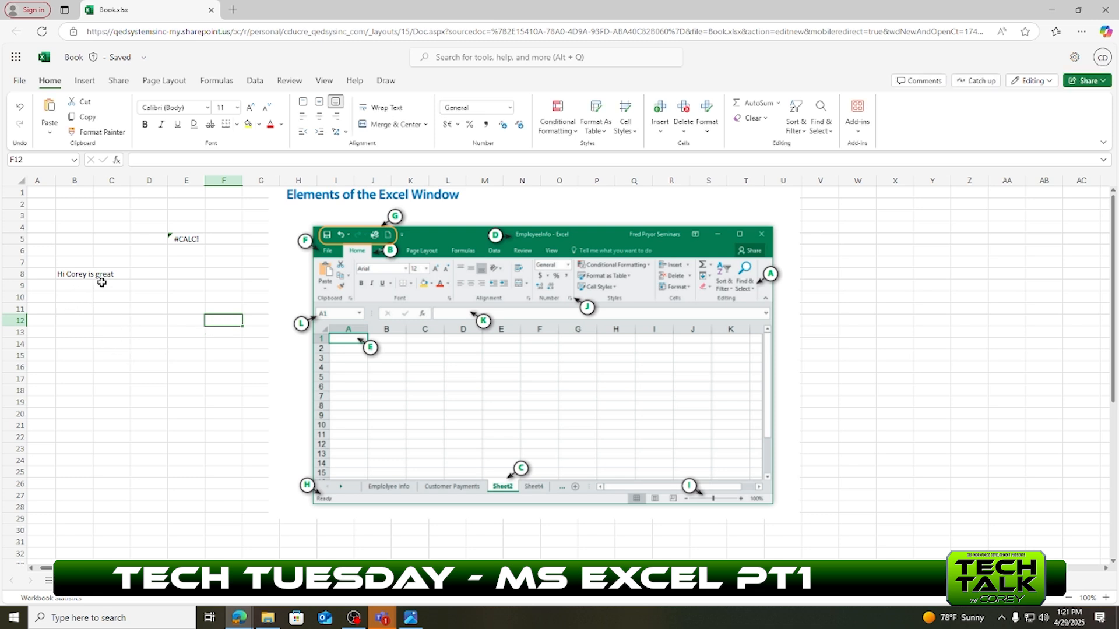
pyautogui.click(79, 275)
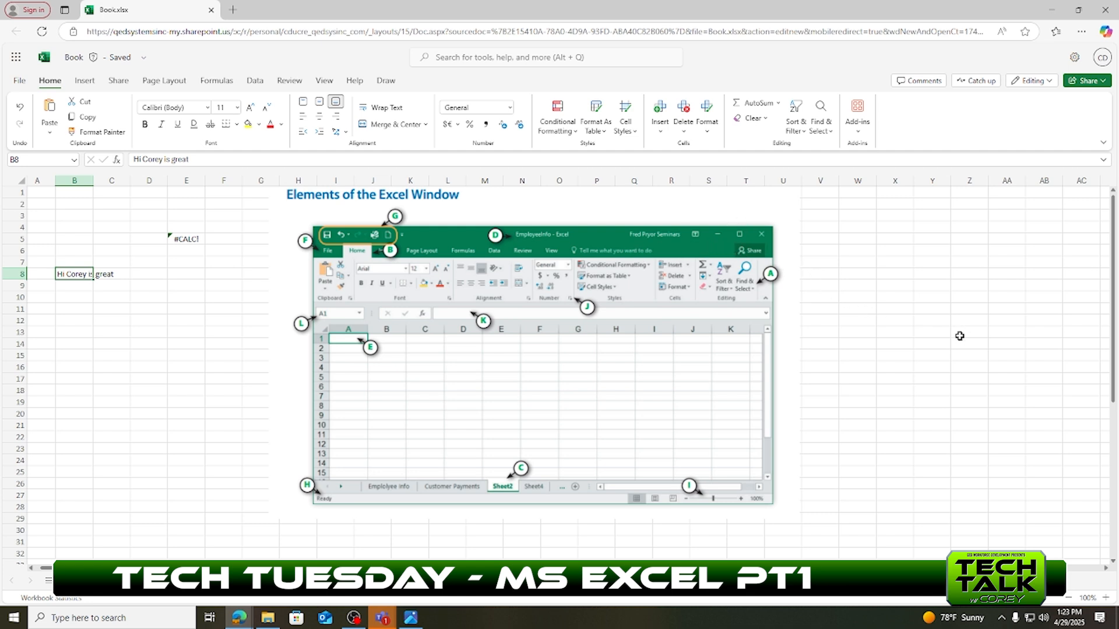
# Step: Jump across the sheet's edges: last column of row 8, column A, last row, cell A1 and last column of row 1
pyautogui.scroll(-1, 957, 340)
pyautogui.scroll(1, 957, 340)
pyautogui.hotkey('ctrl', 'Right')
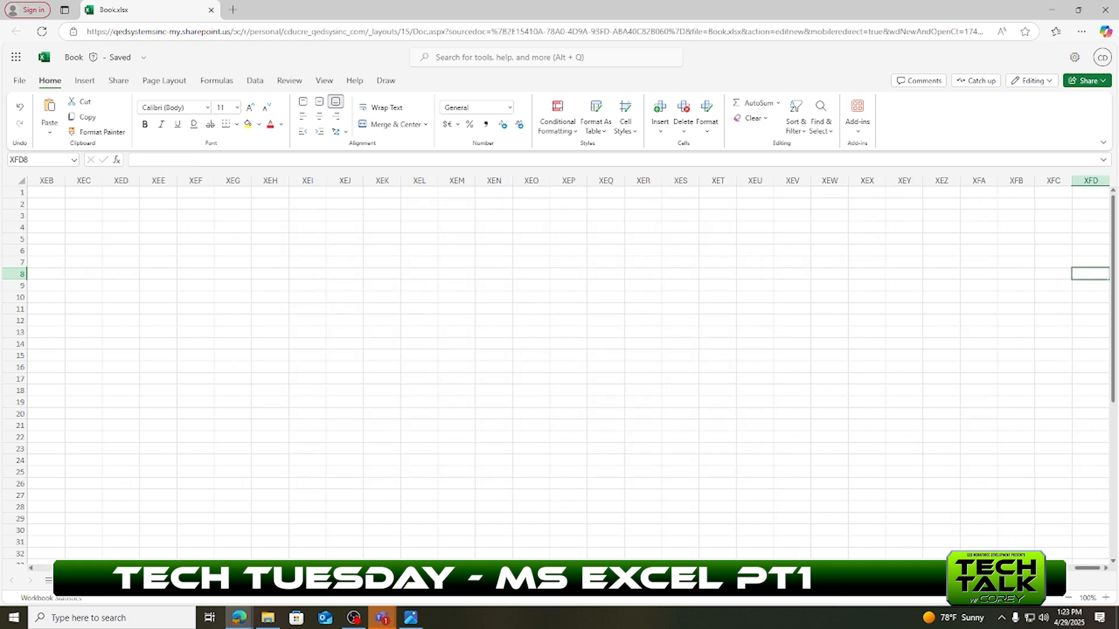
pyautogui.hotkey('ctrl', 'Left')
pyautogui.hotkey('ctrl', 'Left')
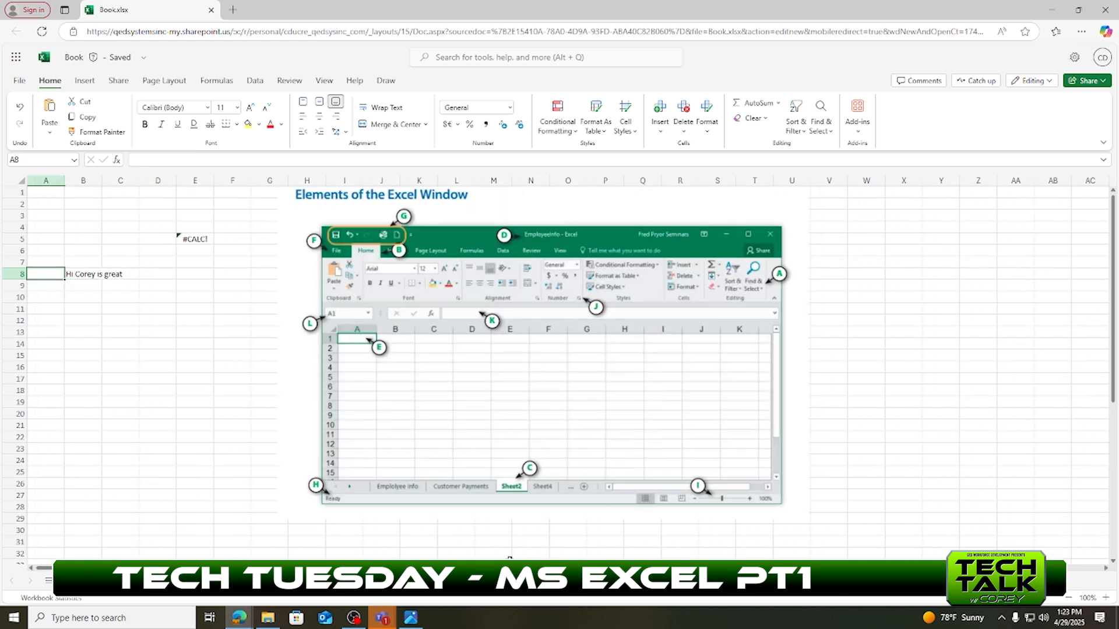
pyautogui.hotkey('ctrl', 'Down')
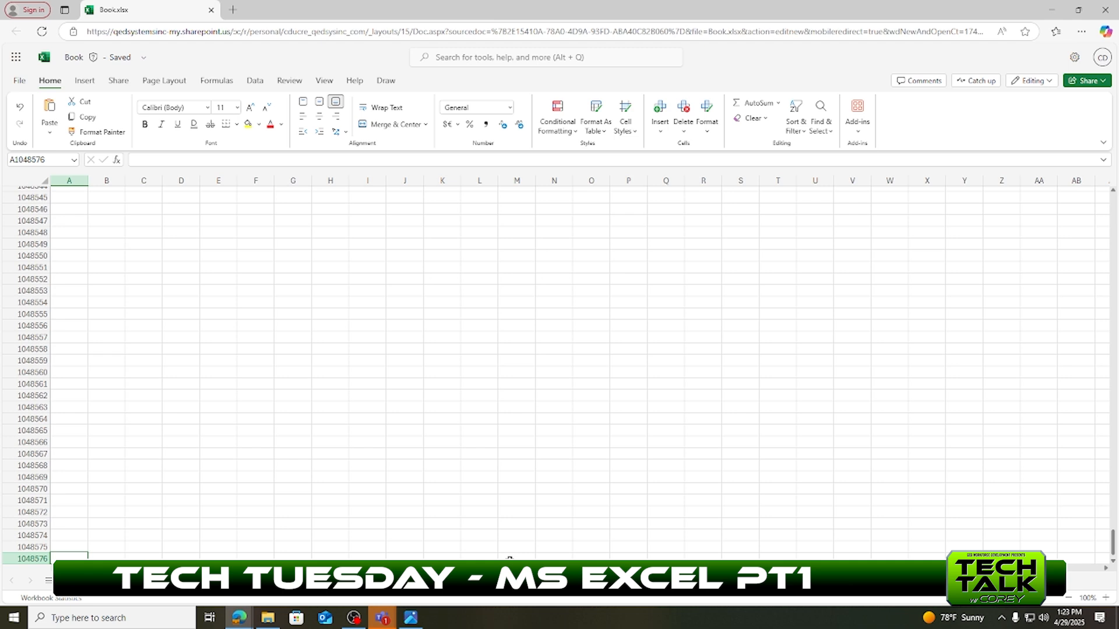
pyautogui.hotkey('ctrl', 'Up')
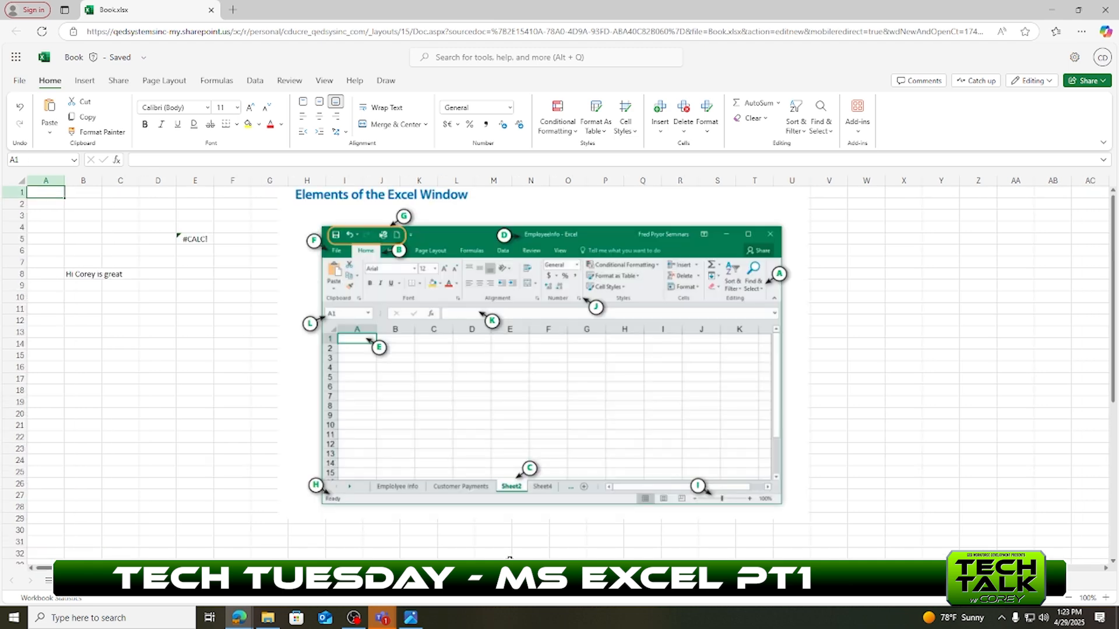
pyautogui.hotkey('ctrl', 'Right')
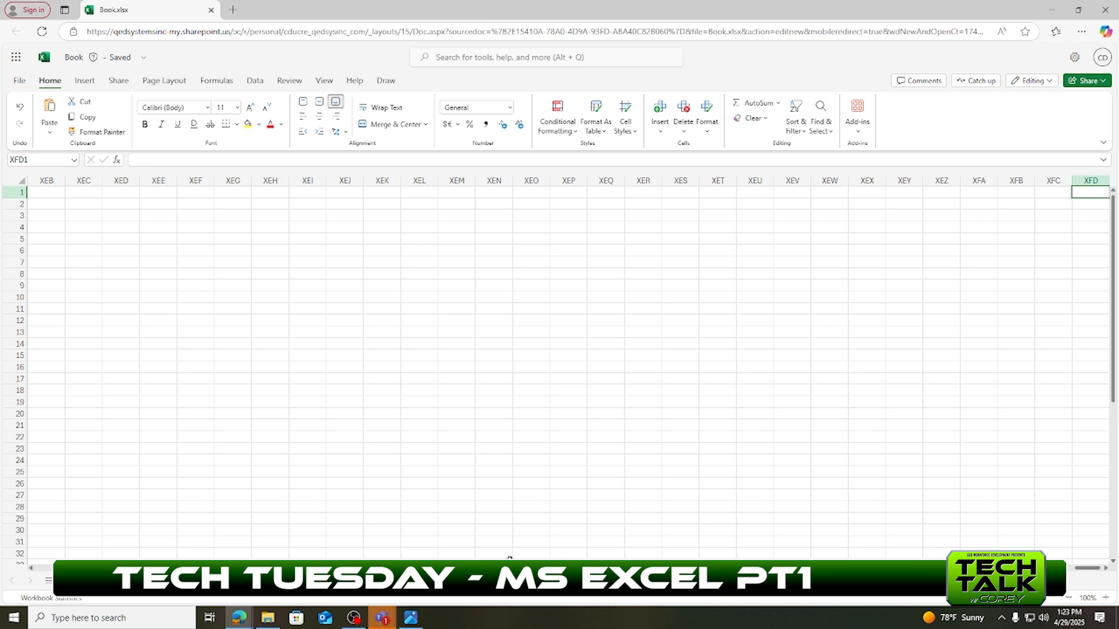
# Step: Jump from the last column of row 1 to the last row, across to column A, and back up to cell A1
pyautogui.hotkey('ctrl', 'Down')
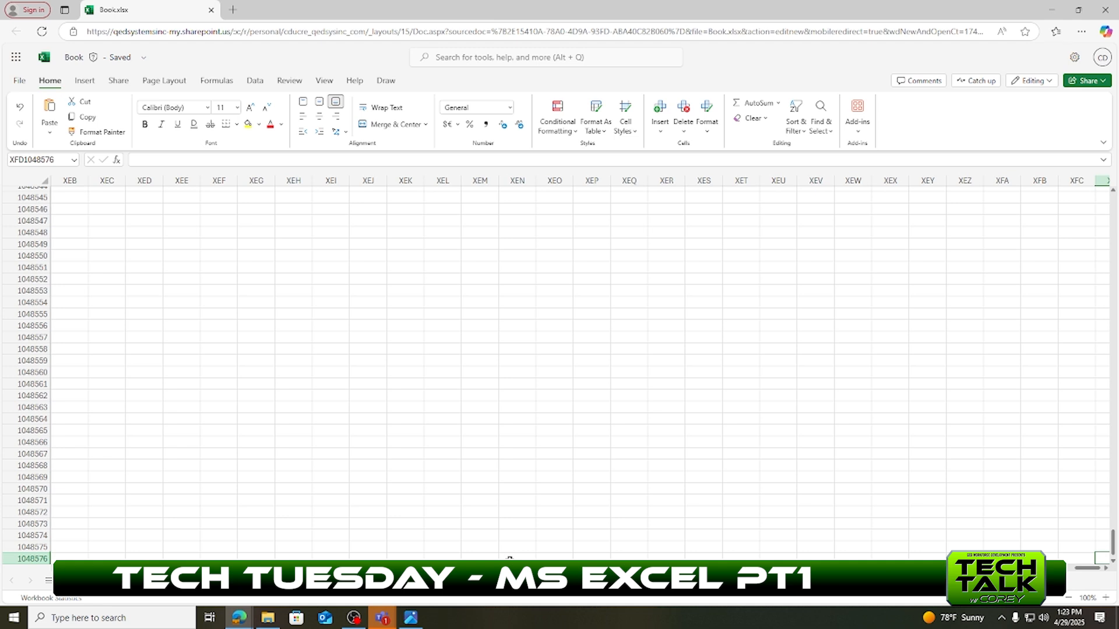
pyautogui.hotkey('ctrl', 'Left')
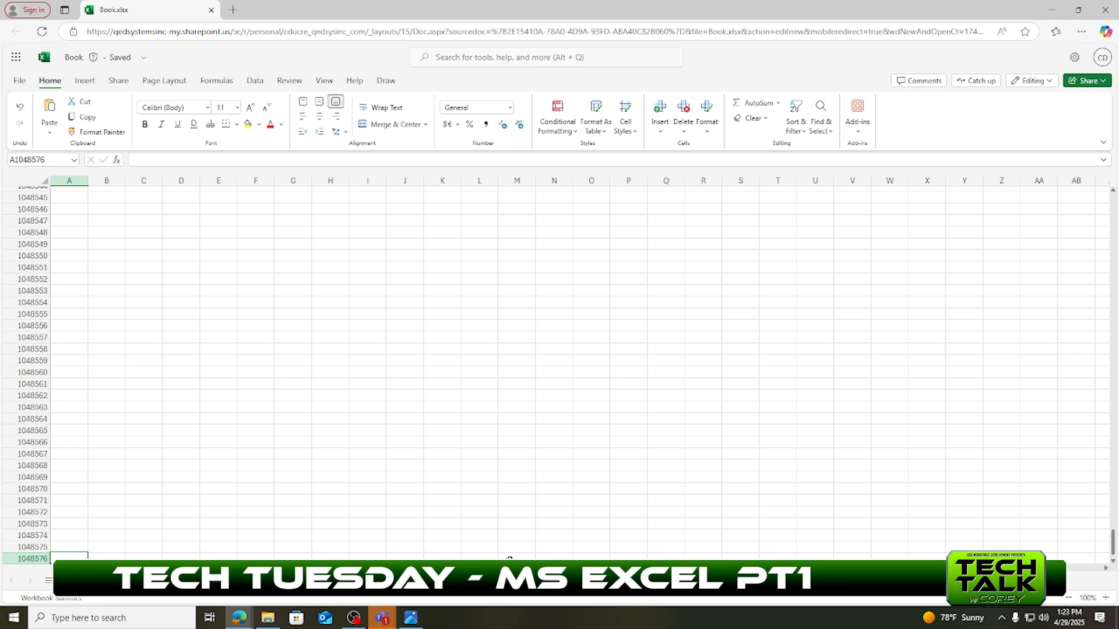
pyautogui.hotkey('ctrl', 'Up')
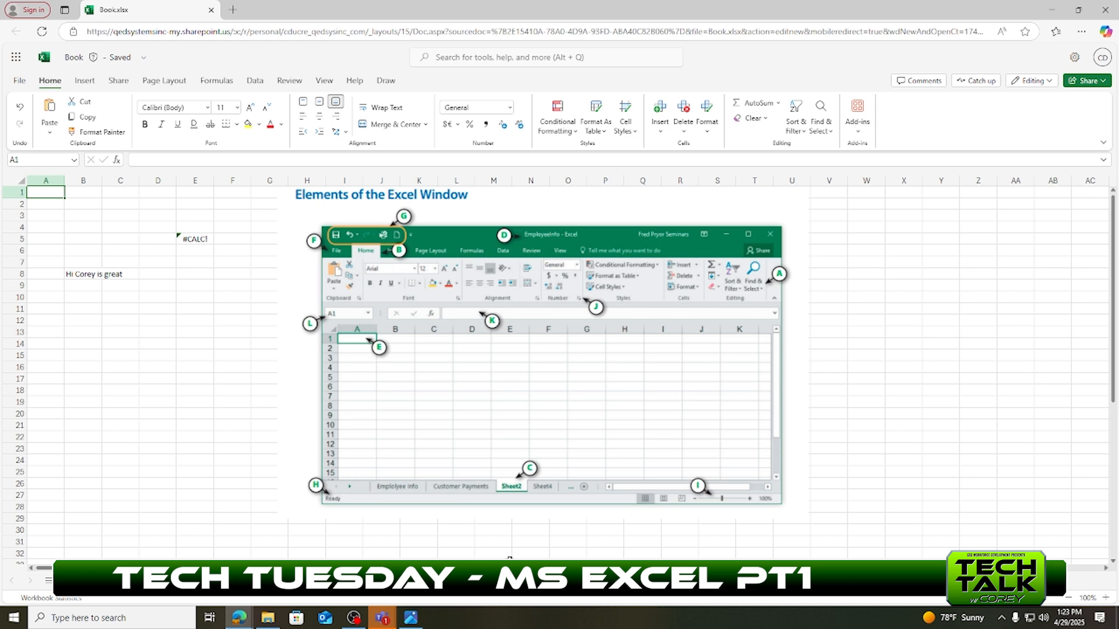
# Step: Delete the "Elements of the Excel Window" picture from the sheet
pyautogui.click(729, 295)
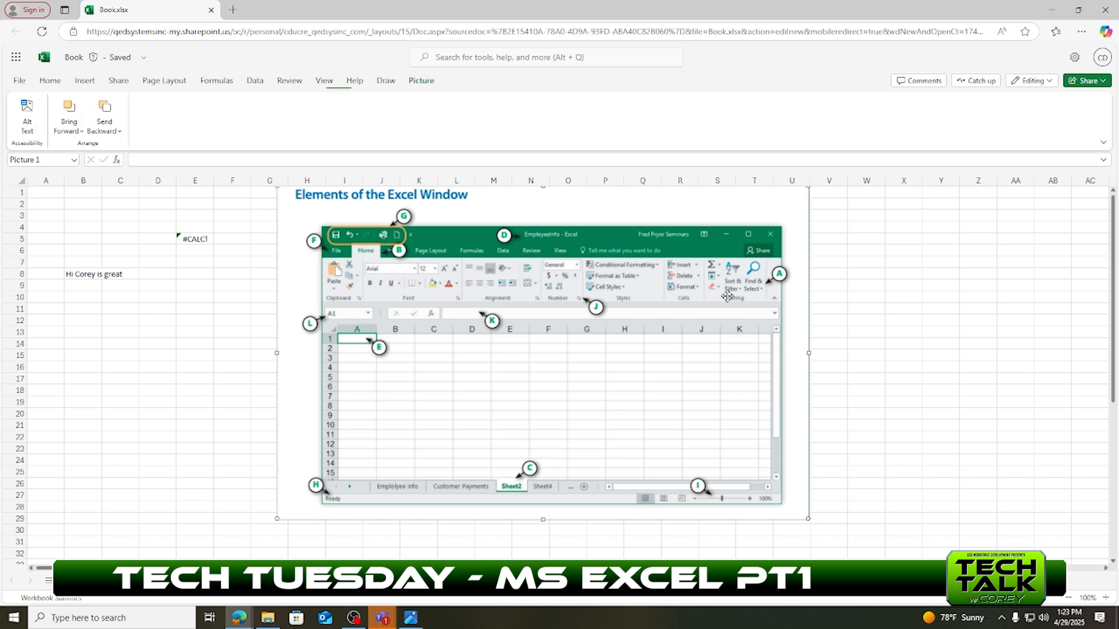
pyautogui.press('Delete')
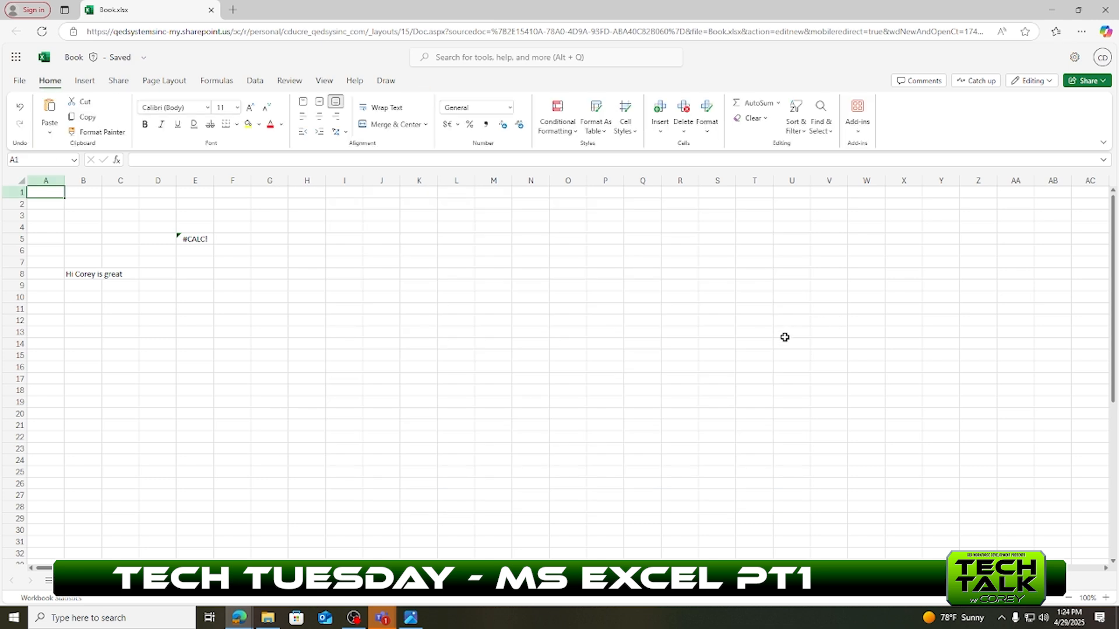
# Step: Jump down column A and back, then tour the sheet's corners via XFD1, XFD1048576 and A1048576, ending at A1
pyautogui.hotkey('ctrl', 'Down')
pyautogui.hotkey('ctrl', 'Up')
pyautogui.hotkey('ctrl', 'Right')
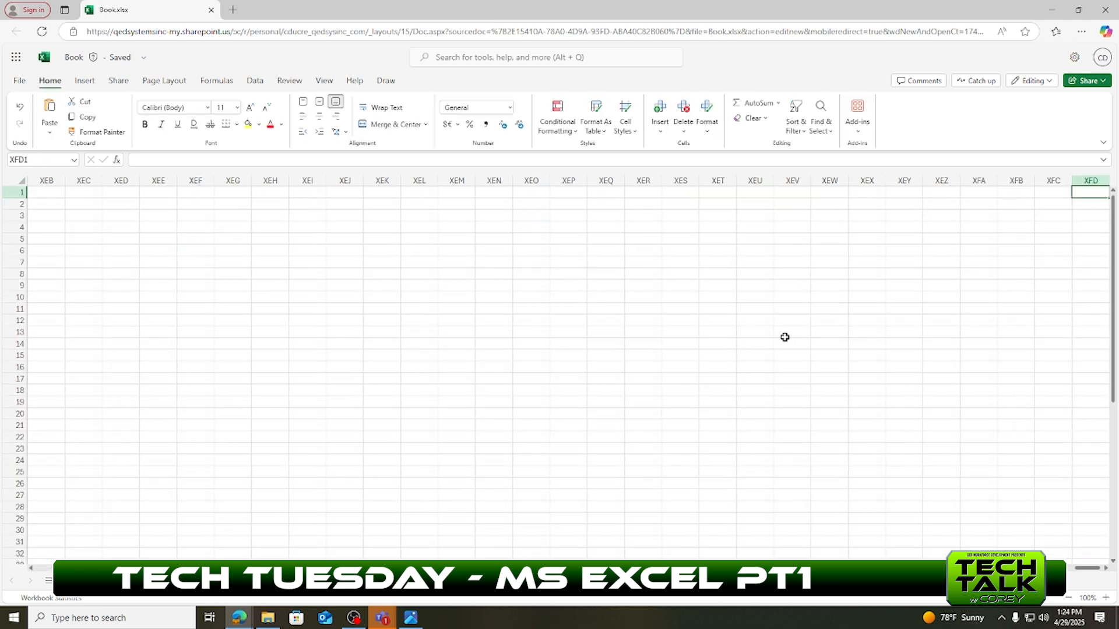
pyautogui.hotkey('ctrl', 'Down')
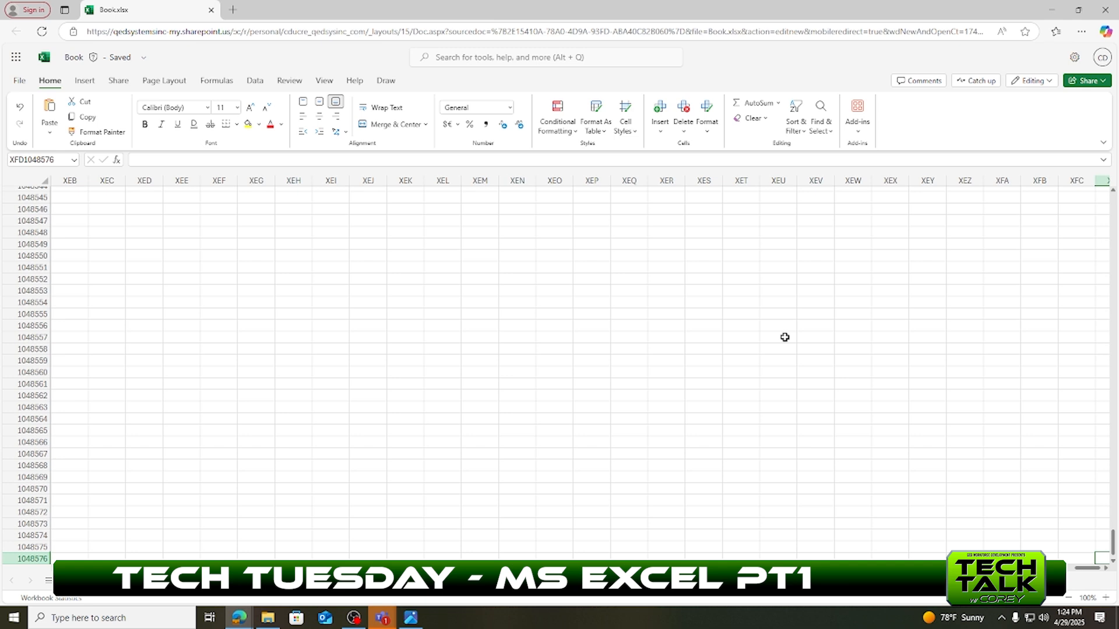
pyautogui.hotkey('ctrl', 'Left')
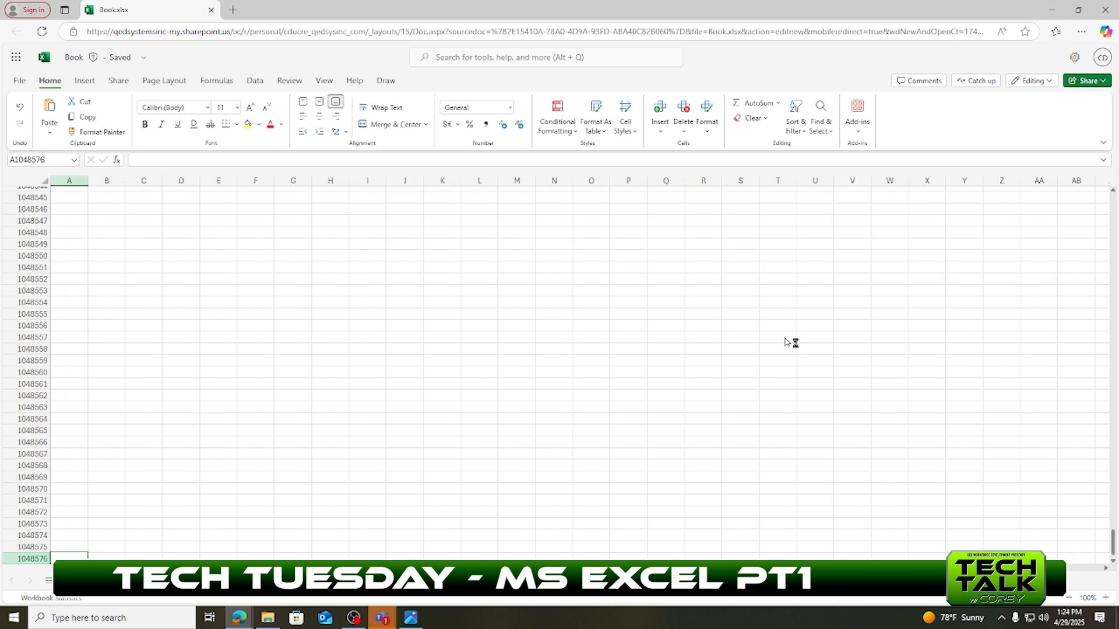
pyautogui.hotkey('ctrl', 'Up')
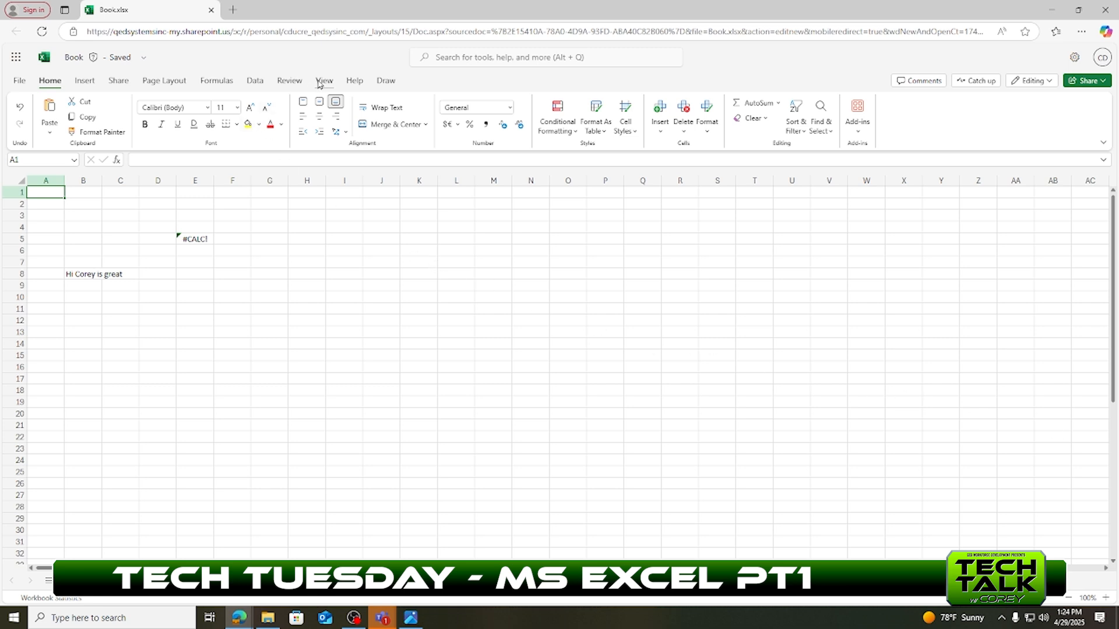
# Step: Enter "for info" in cell B3
pyautogui.click(323, 81)
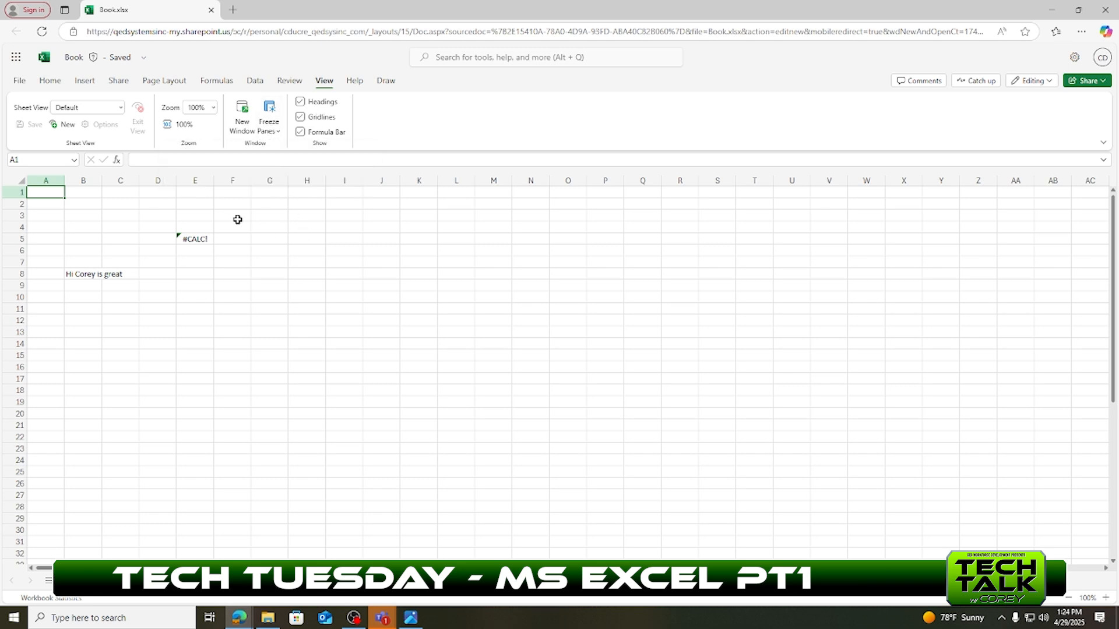
pyautogui.click(78, 216)
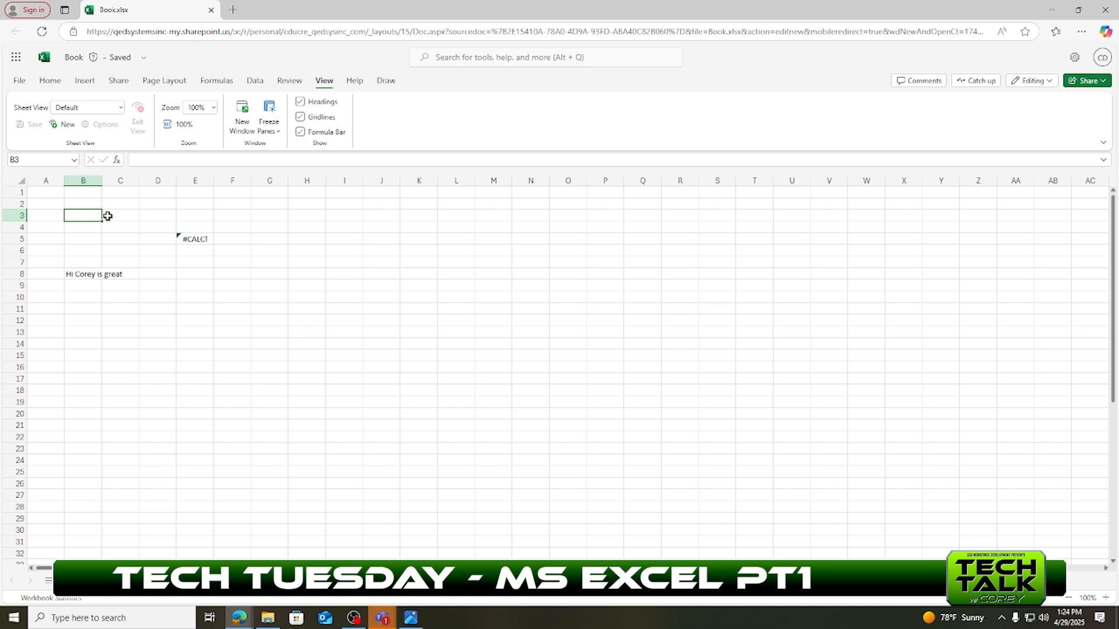
pyautogui.write('f')
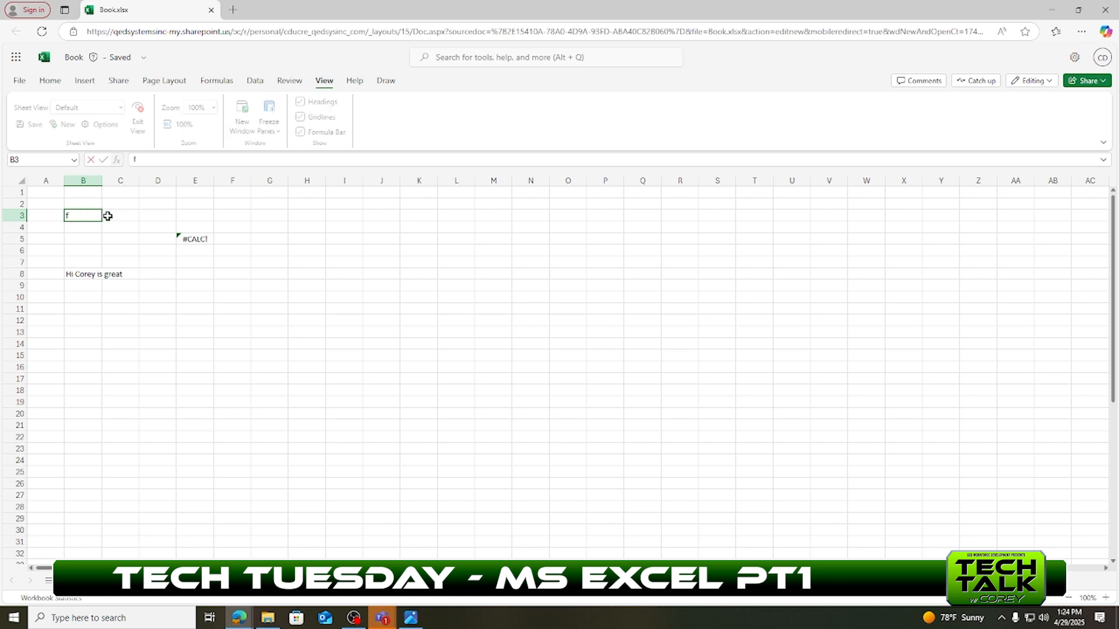
pyautogui.write('or infor')
pyautogui.press('BackSpace')
pyautogui.click(170, 211)
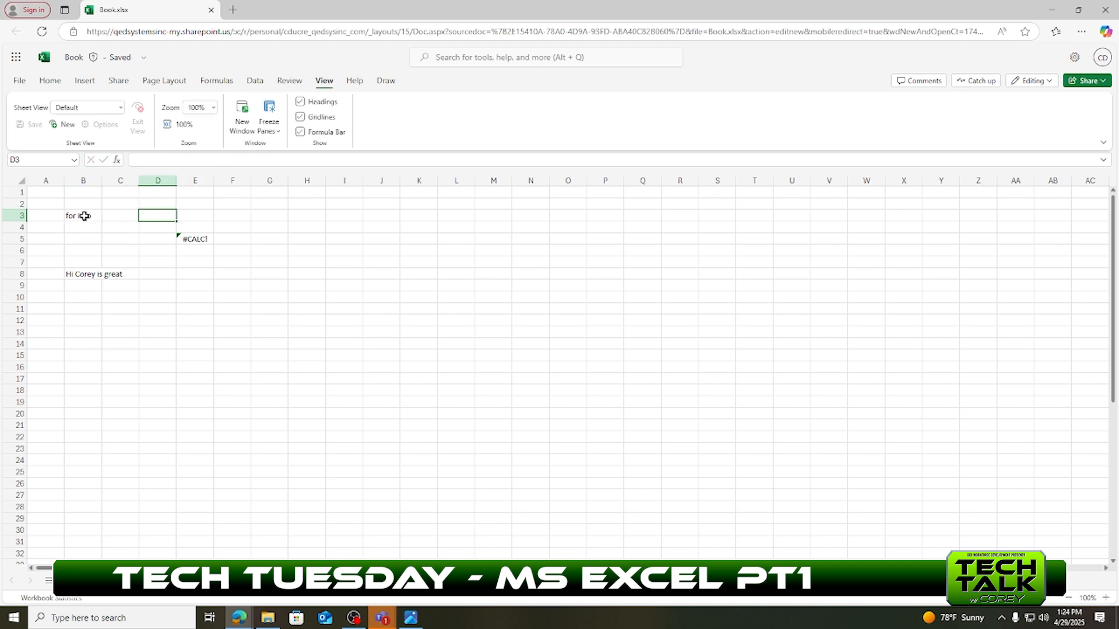
# Step: Freeze the panes at cell B3 so that rows 1 and 2 and column A stay fixed
pyautogui.click(85, 215)
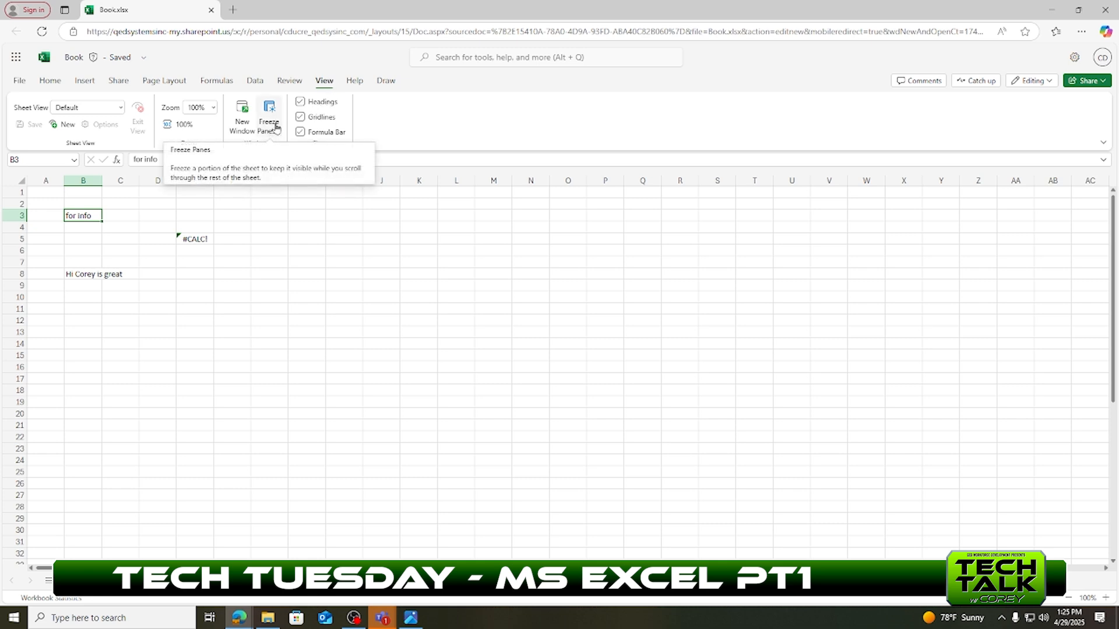
pyautogui.click(270, 111)
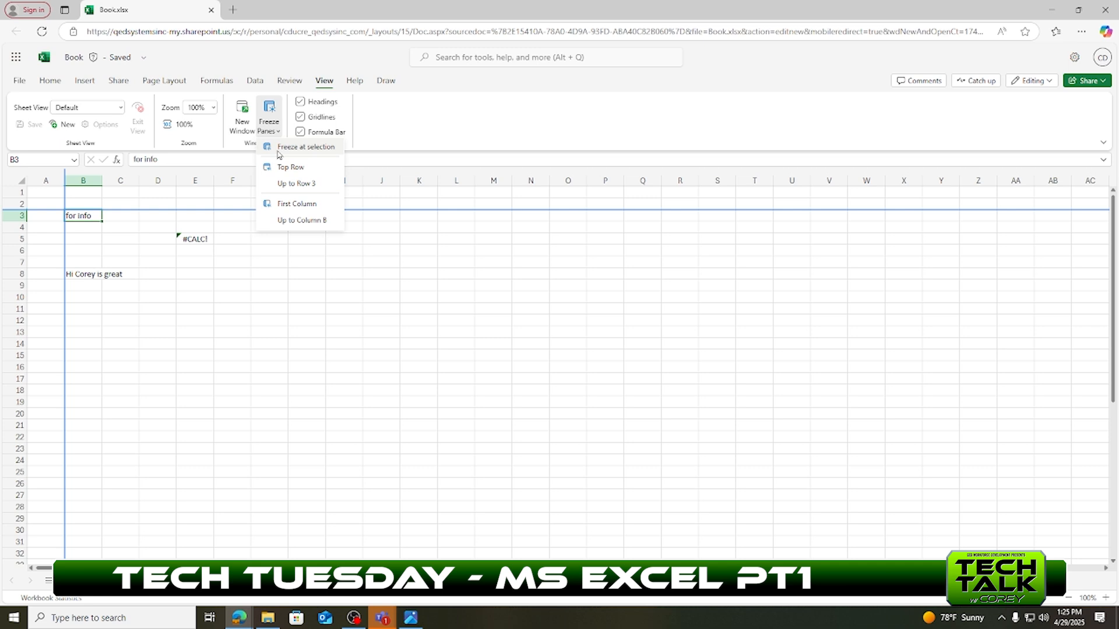
pyautogui.click(278, 153)
# Step: Enter "Test Text" in cell C2, inside the frozen rows
pyautogui.click(109, 201)
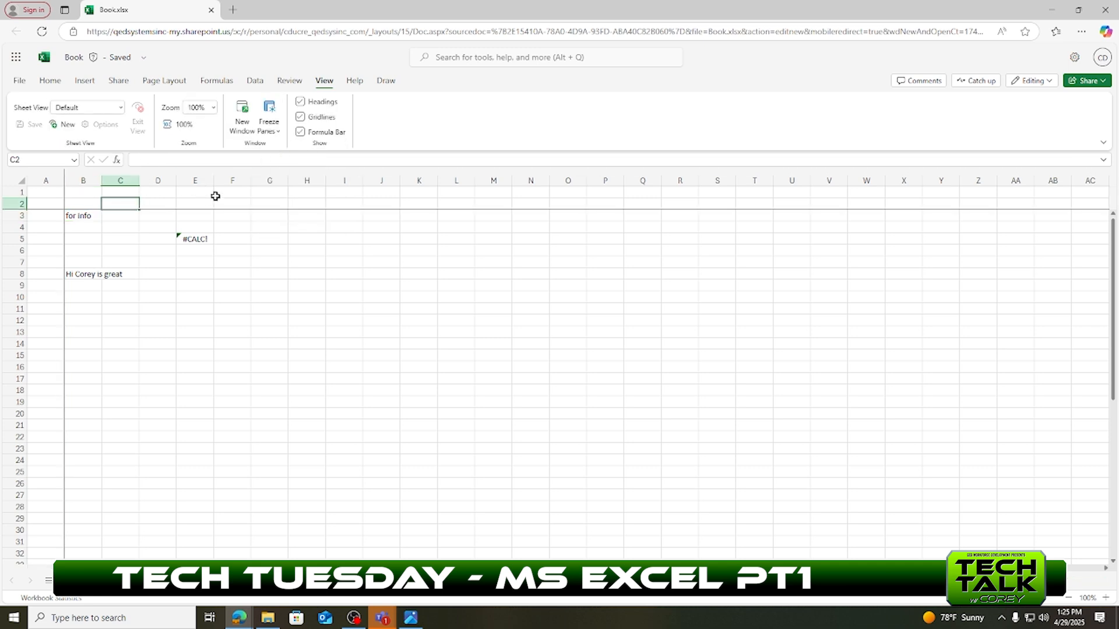
pyautogui.write('Test')
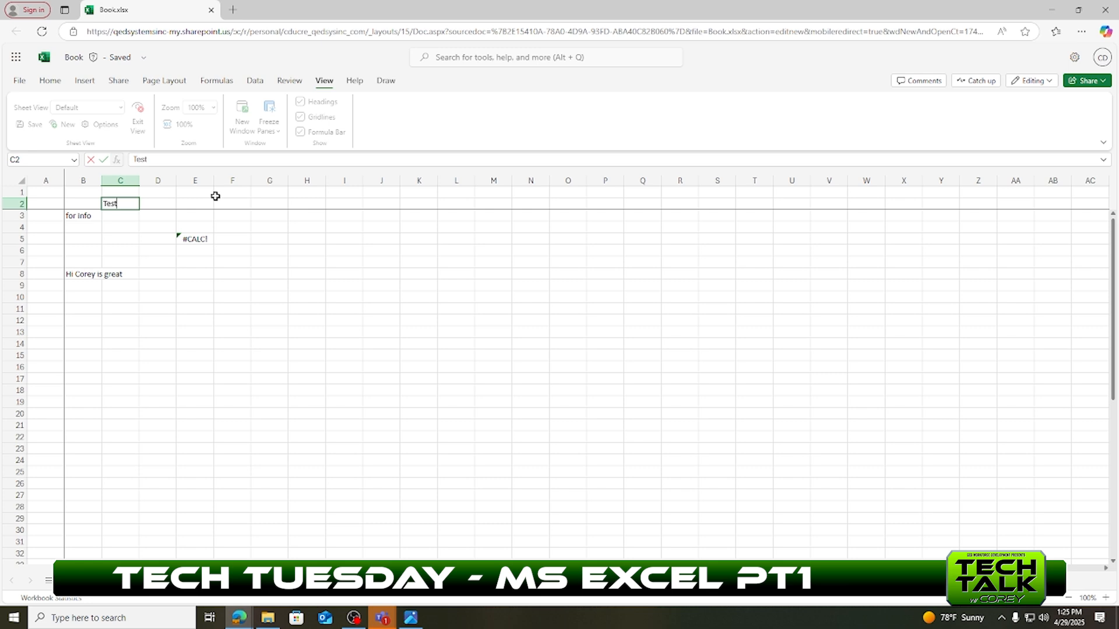
pyautogui.write(' Text')
pyautogui.click(411, 261)
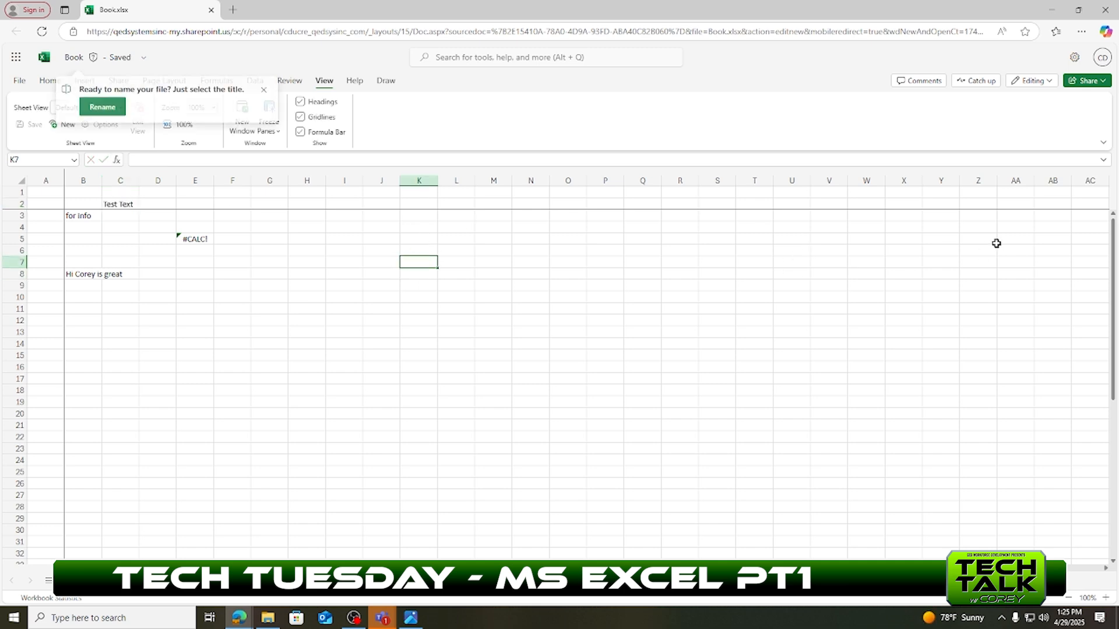
# Step: Enter "More Text" in cell D14, below the frozen rows
pyautogui.moveTo(1114, 254); pyautogui.dragTo(1116, 283)
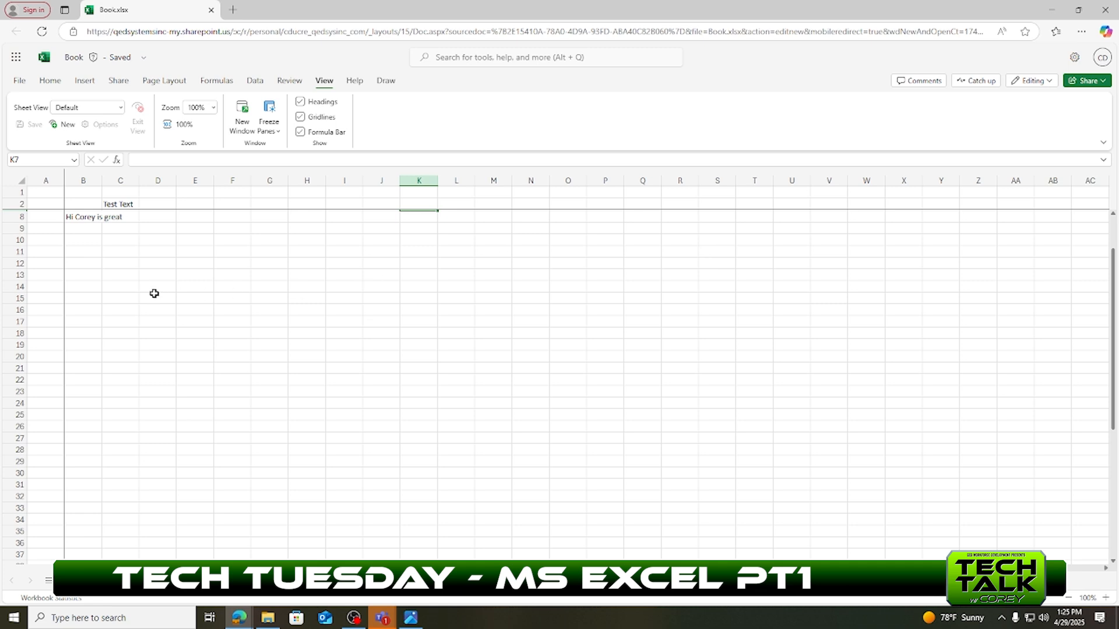
pyautogui.click(157, 288)
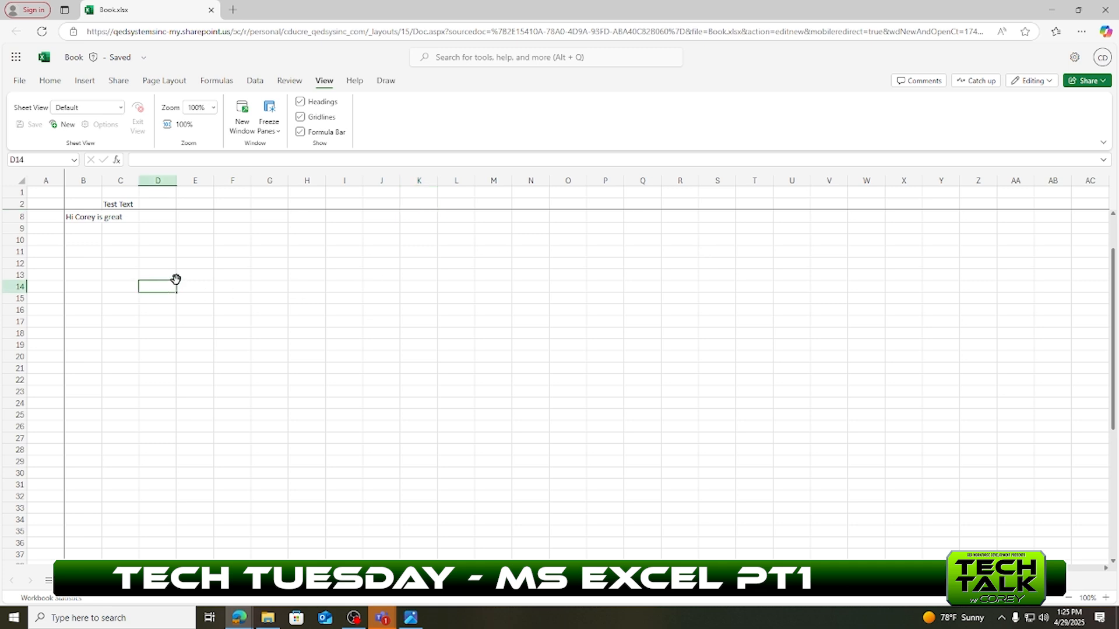
pyautogui.write('More')
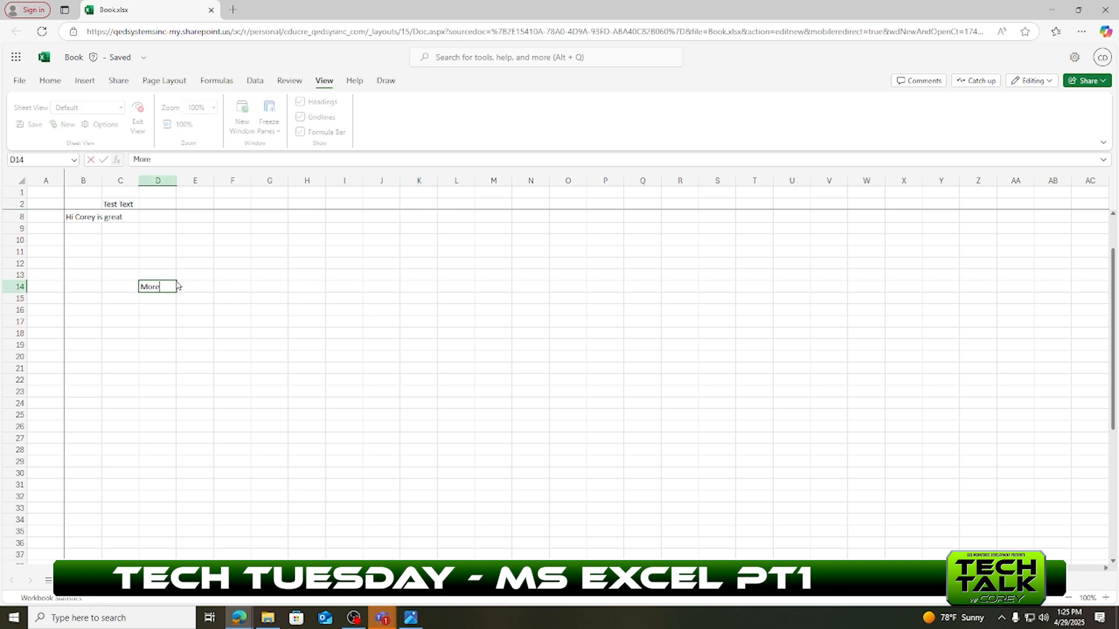
pyautogui.write(' Text')
pyautogui.click(455, 251)
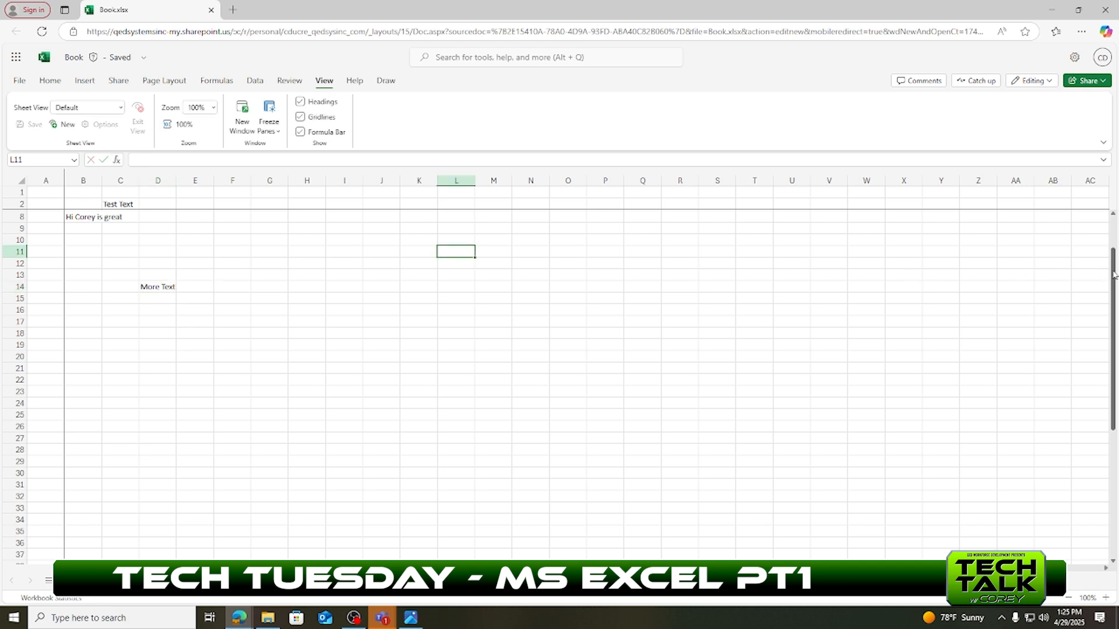
# Step: Check the frozen rows against the lower part of the sheet and unfreeze the panes
pyautogui.scroll(-1, 1115, 285)
pyautogui.scroll(-3, 1114, 284)
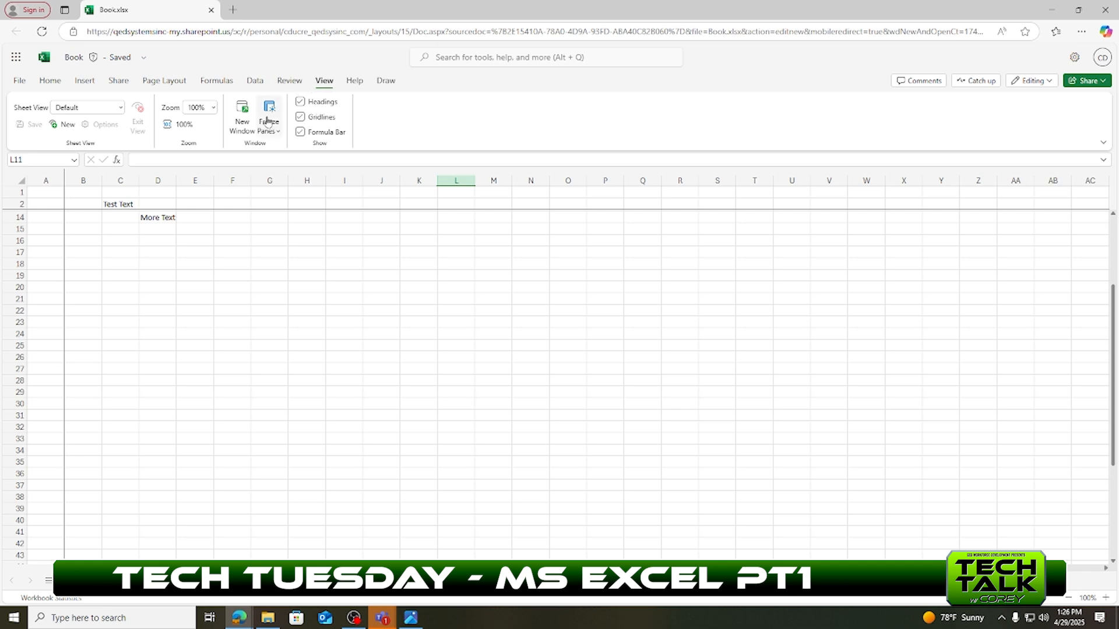
pyautogui.click(278, 134)
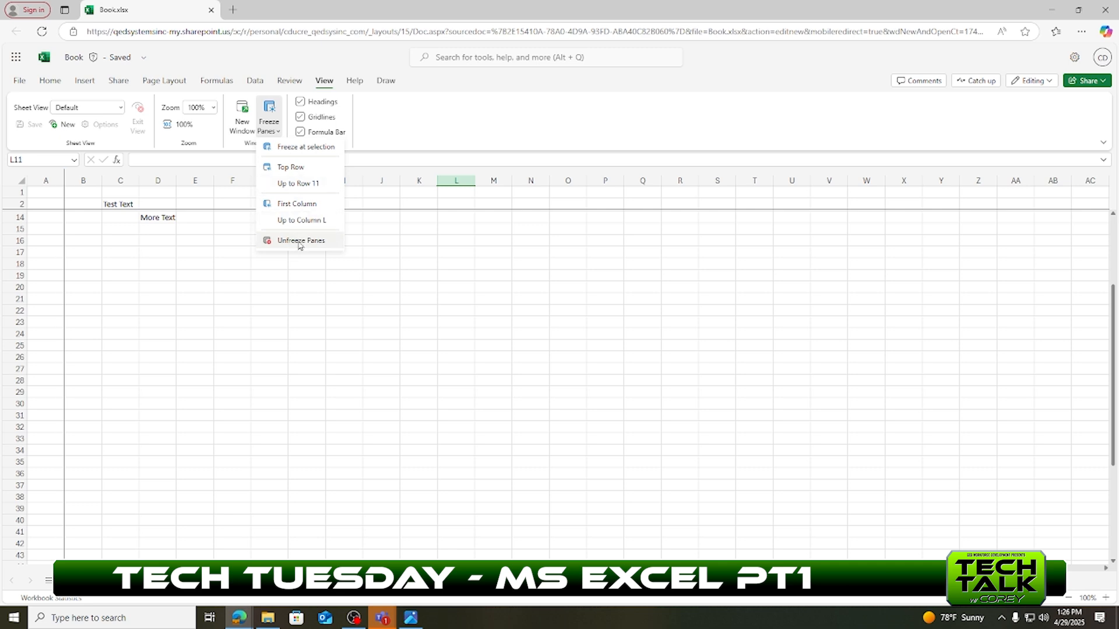
pyautogui.click(299, 241)
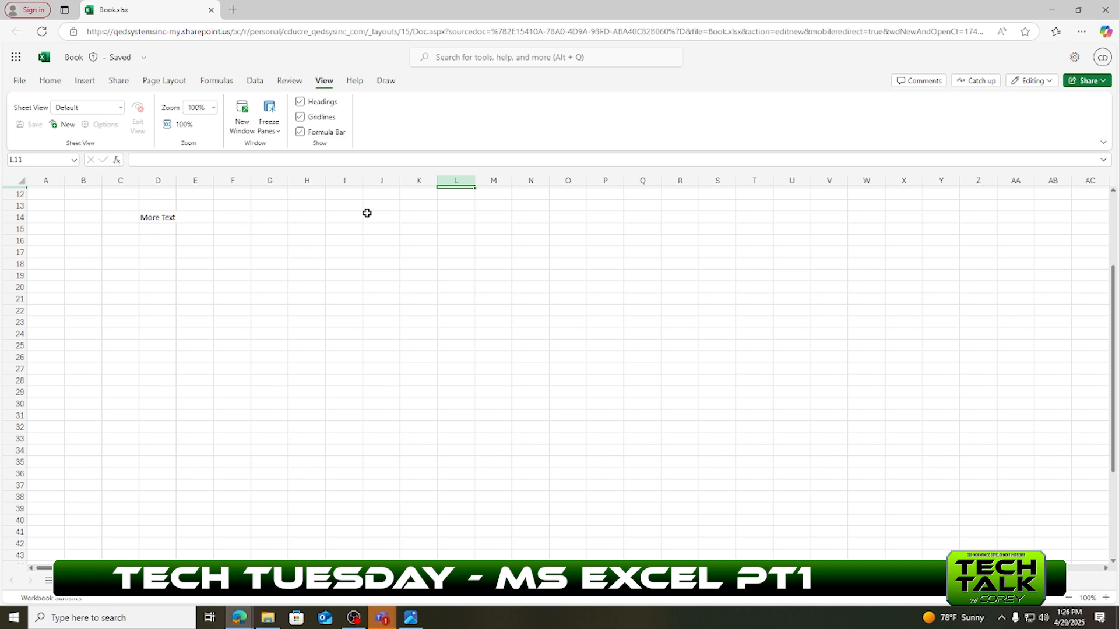
pyautogui.scroll(4, 1110, 313)
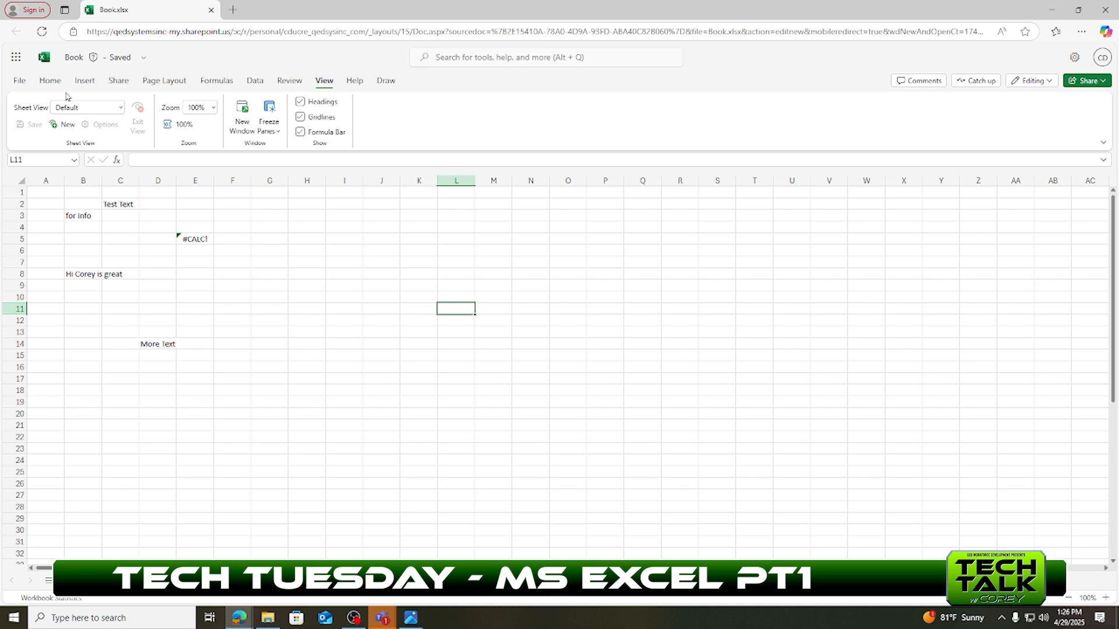
pyautogui.click(49, 81)
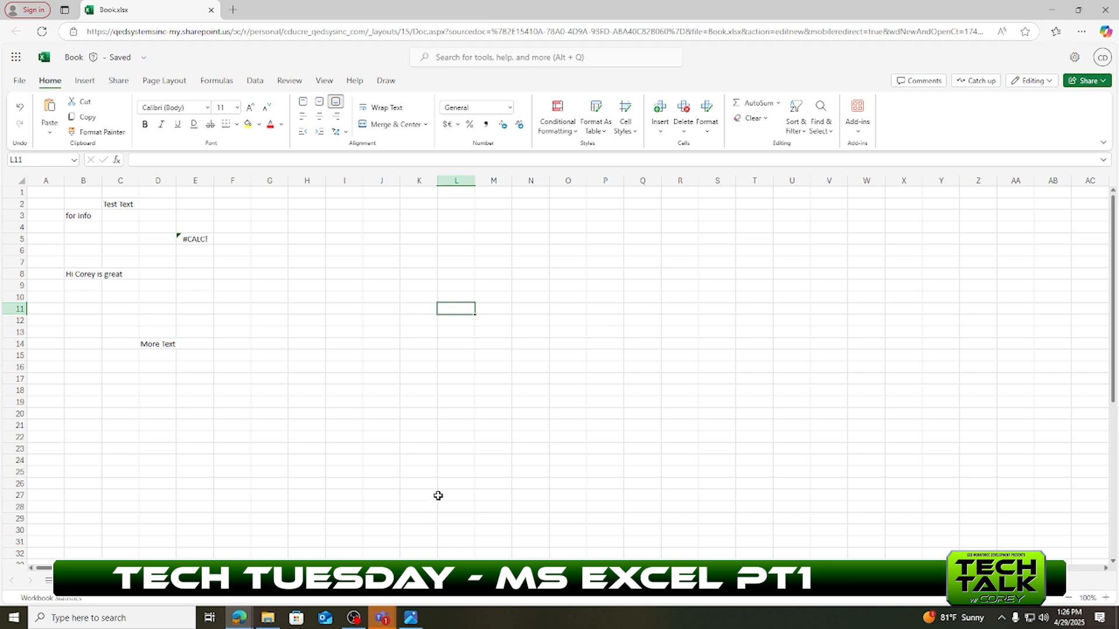
pyautogui.scroll(-2, 269, 352)
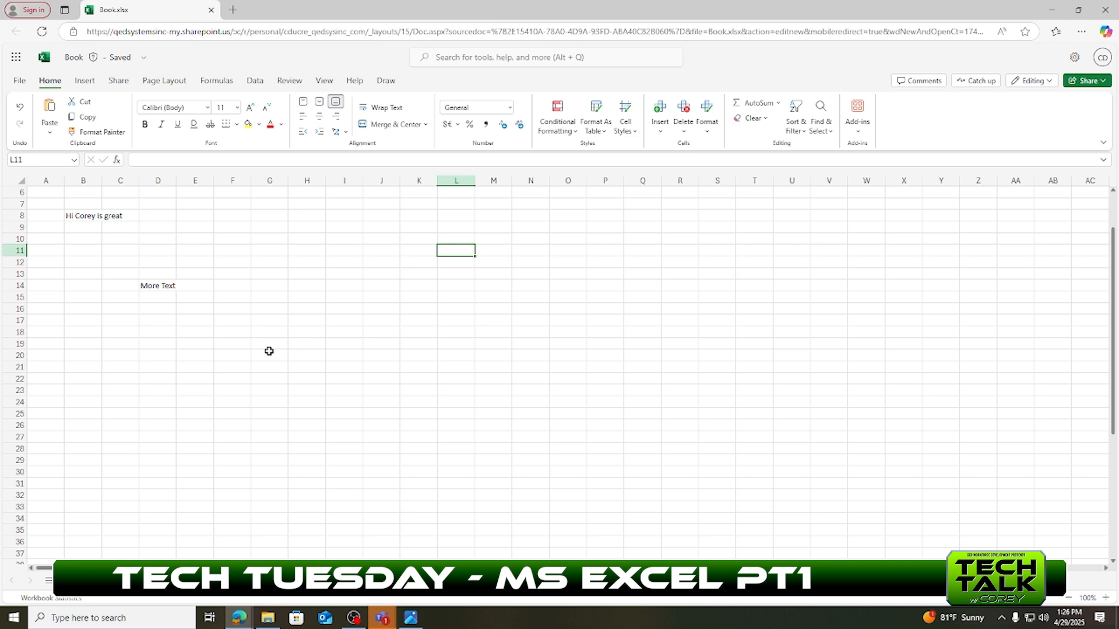
pyautogui.scroll(2, 268, 351)
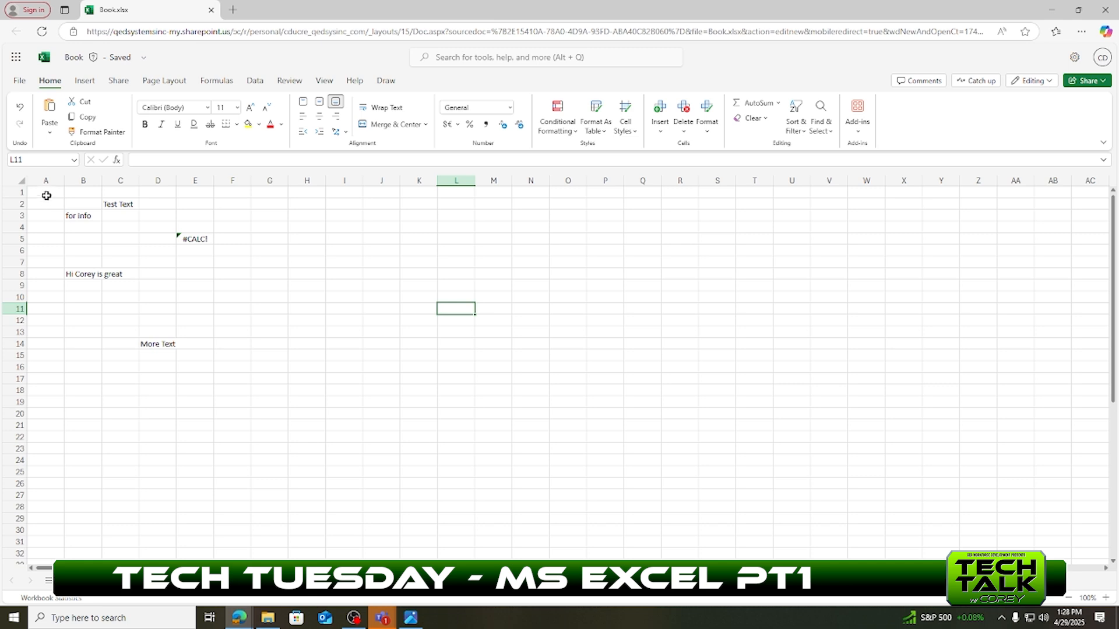
# Step: Enter the numbers 1500, 3500, 200, 6580 and 48 down column A in cells A1 to A5
pyautogui.click(50, 193)
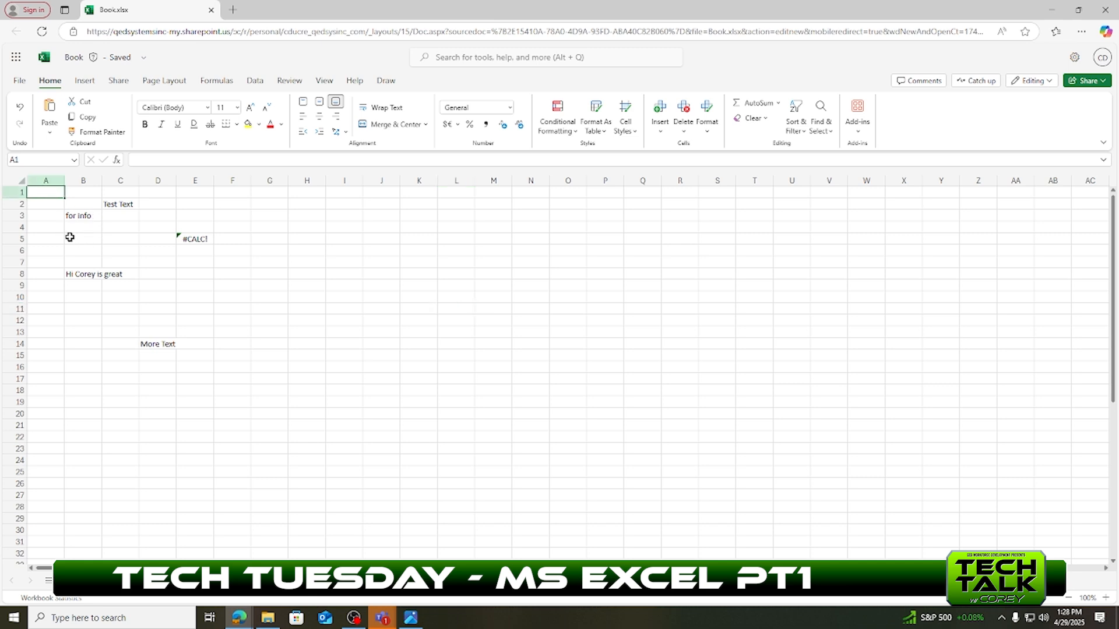
pyautogui.write('1500')
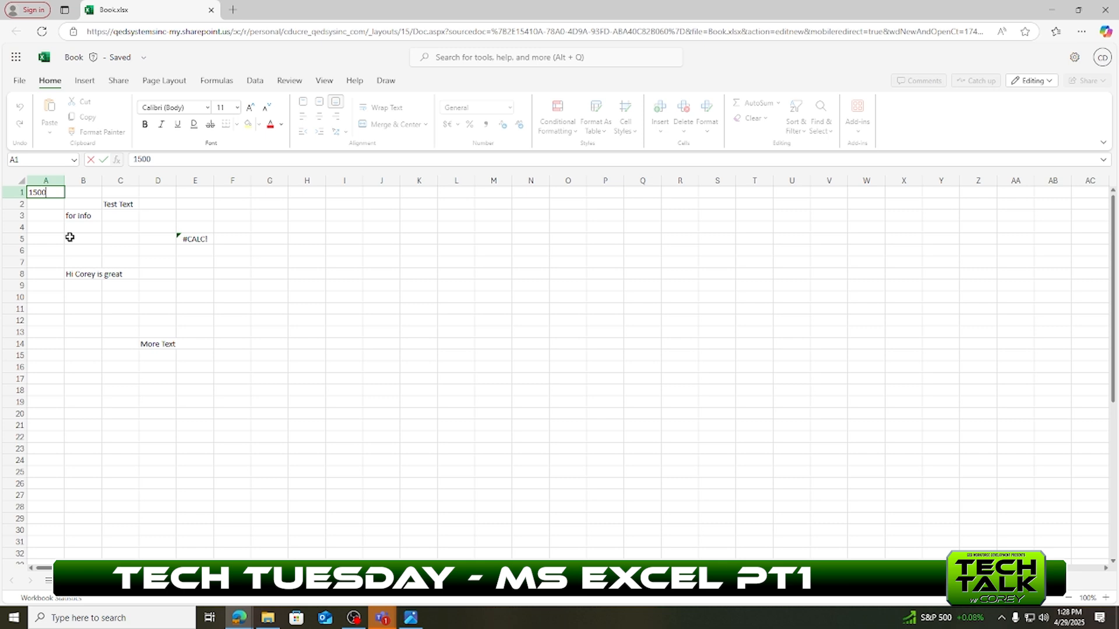
pyautogui.click(59, 210)
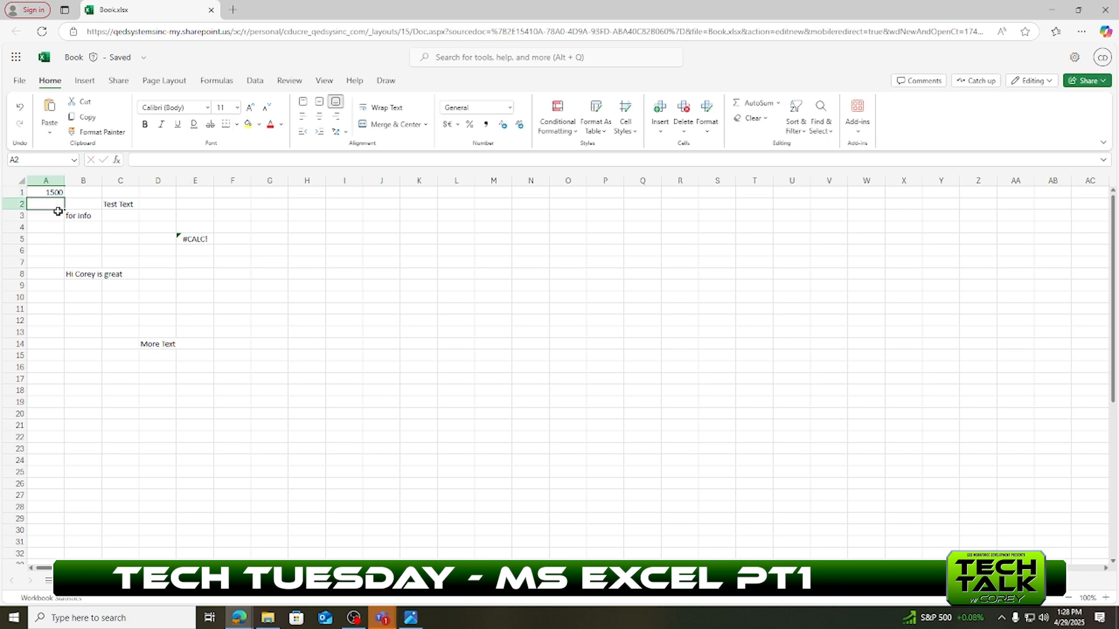
pyautogui.write('350')
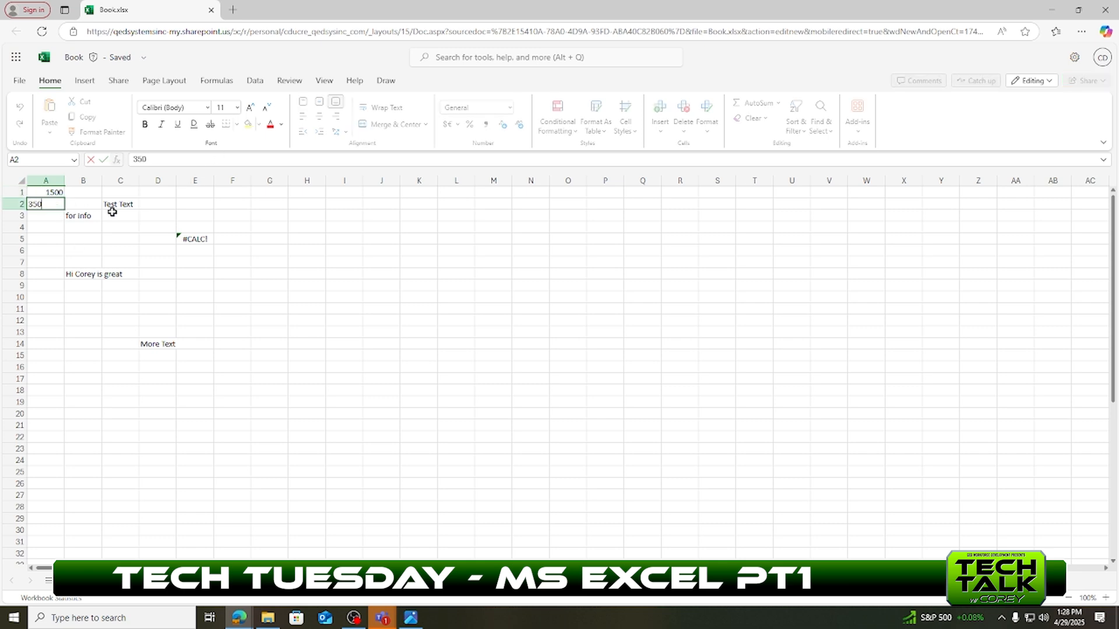
pyautogui.write('0')
pyautogui.click(49, 220)
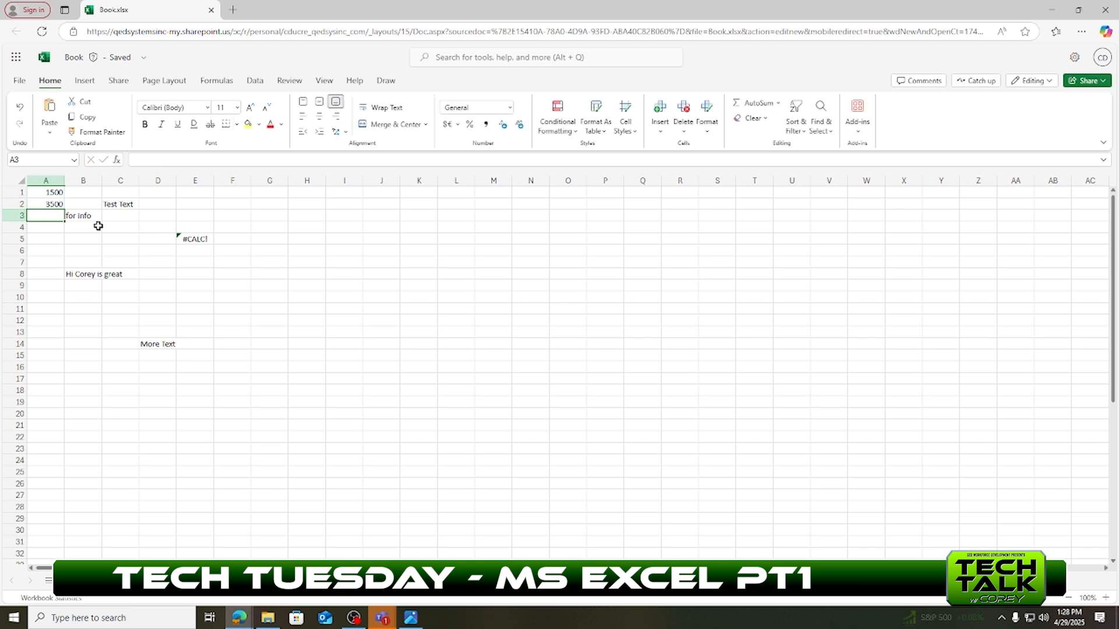
pyautogui.write('200')
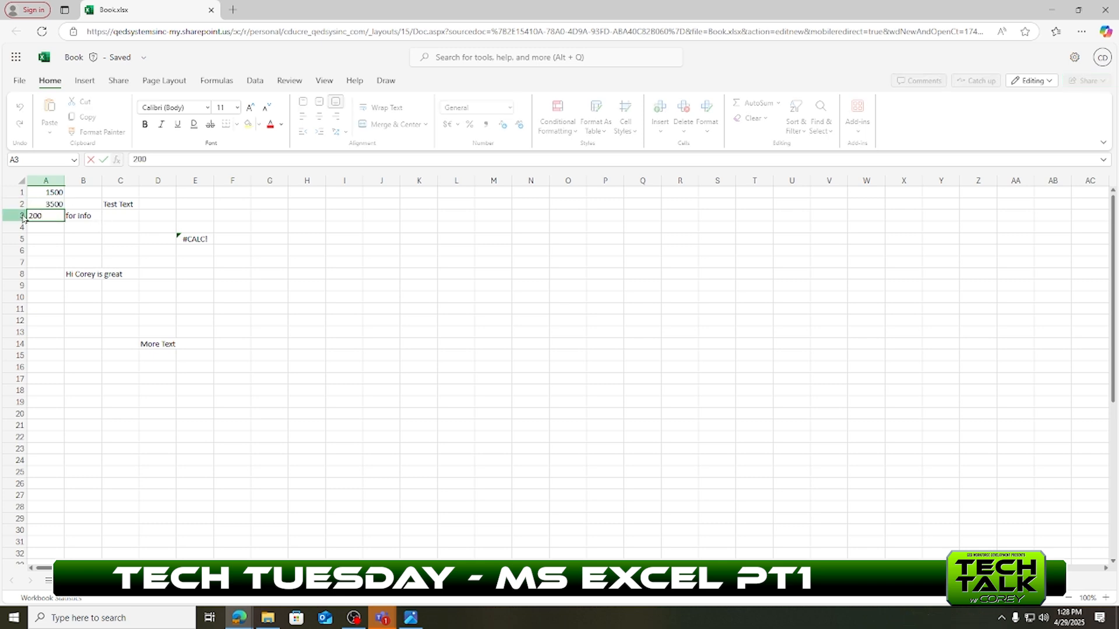
pyautogui.click(47, 235)
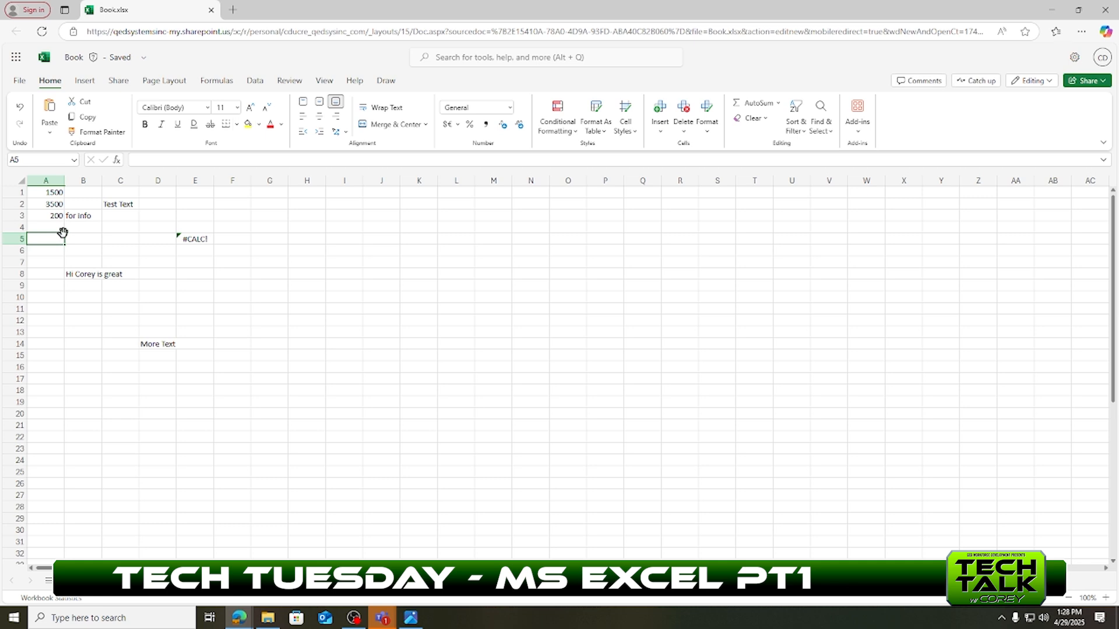
pyautogui.click(53, 225)
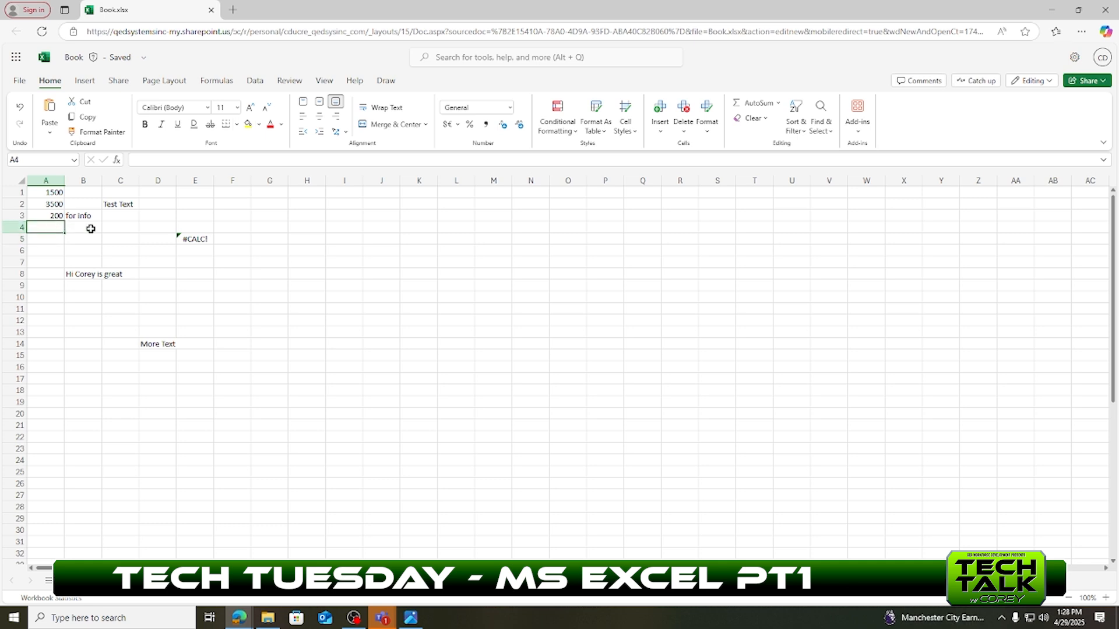
pyautogui.write('6580')
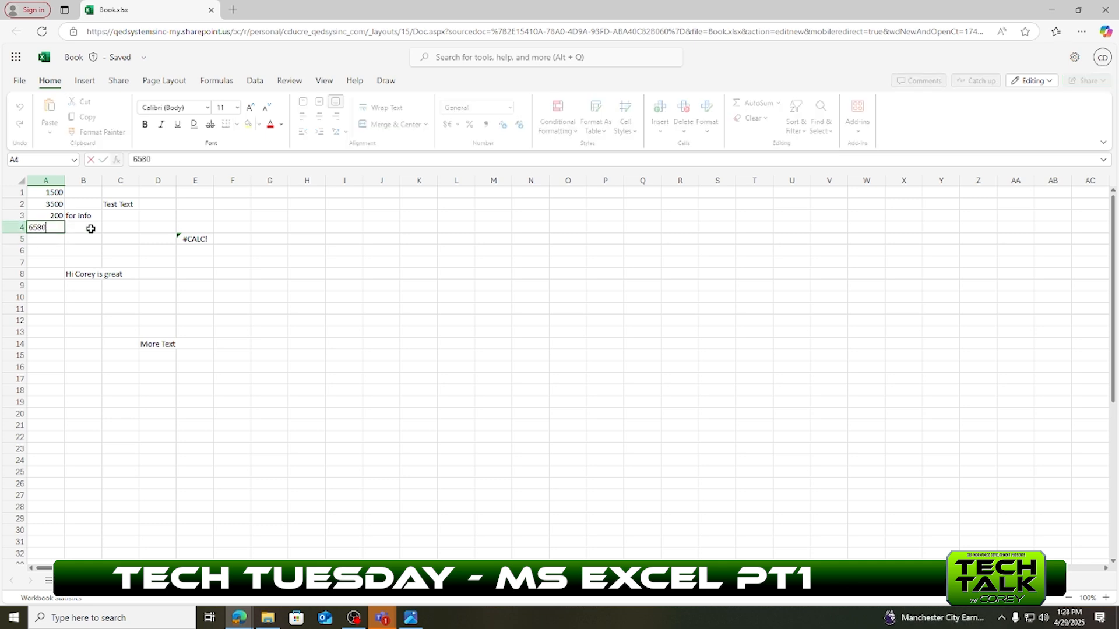
pyautogui.press('Return')
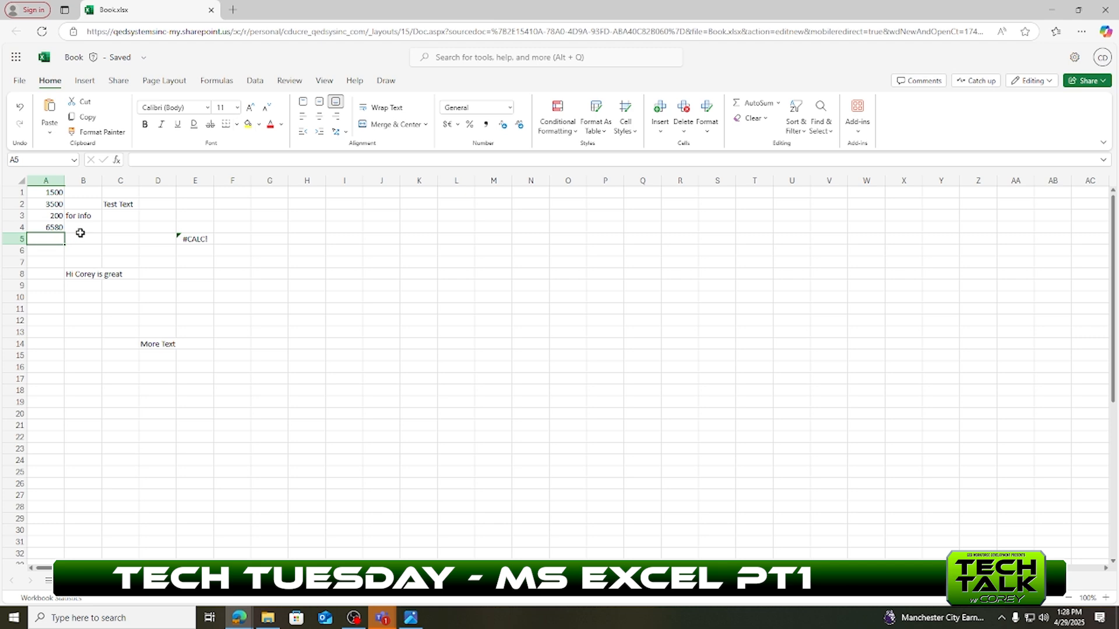
pyautogui.write('48')
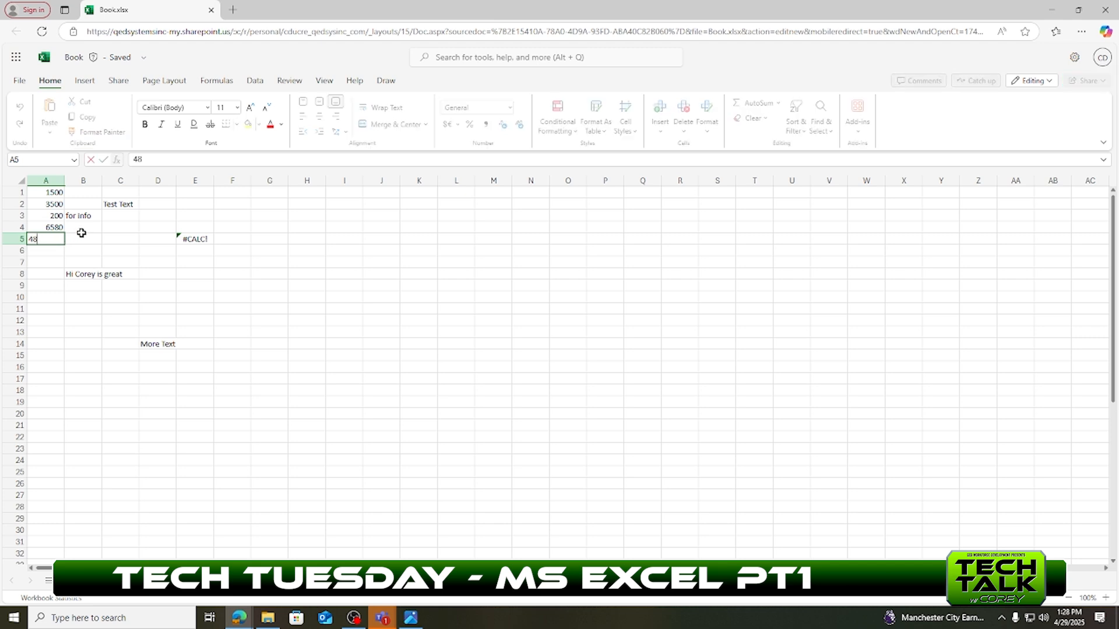
pyautogui.click(52, 254)
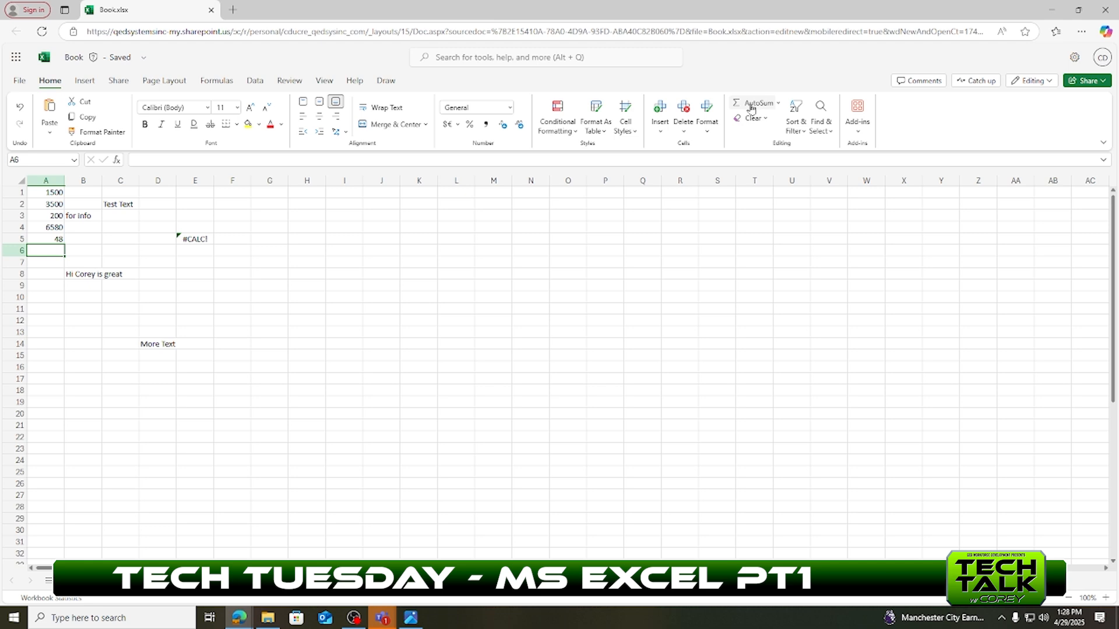
# Step: Total cells A1 to A5 in cell A6 with AutoSum and show the formula behind the result
pyautogui.click(751, 105)
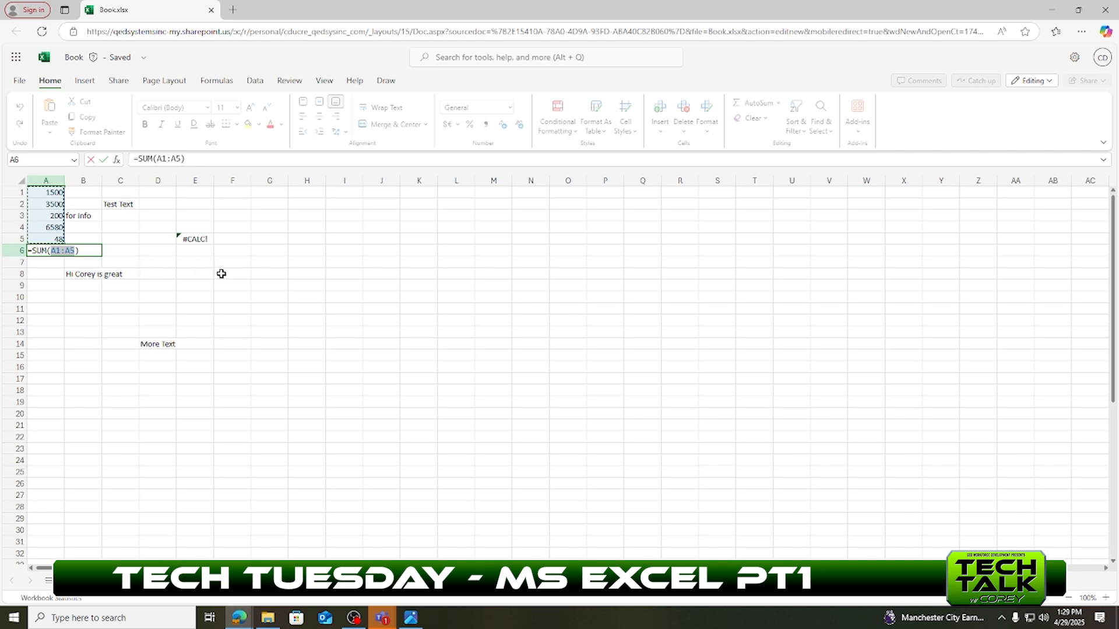
pyautogui.press('Return')
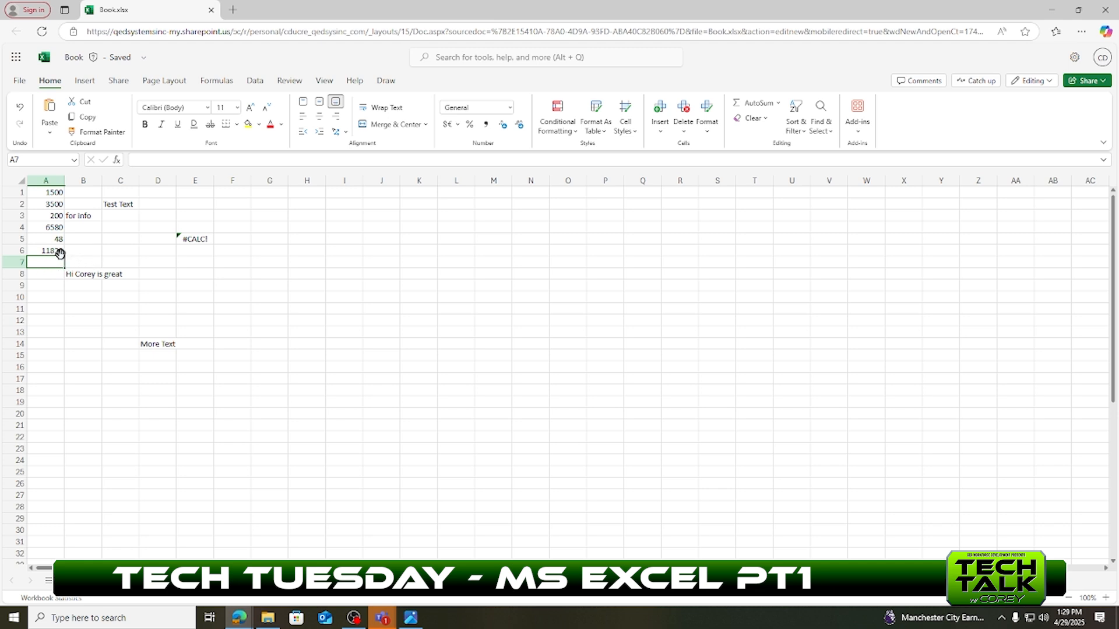
pyautogui.click(51, 253)
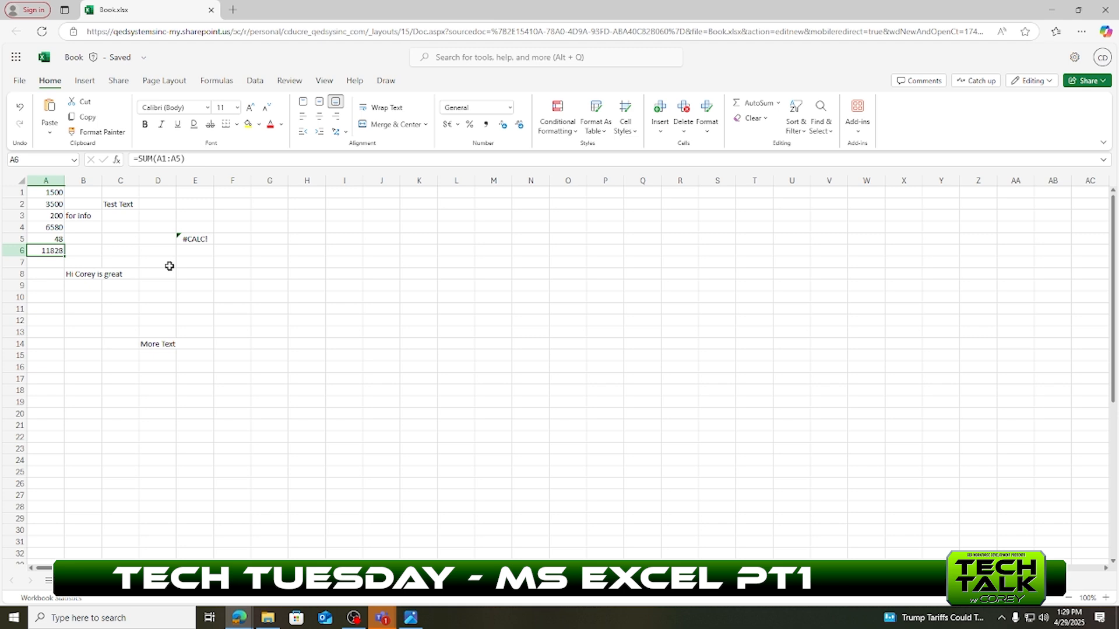
# Step: Enter 11828 as a plain number in cell K14
pyautogui.click(411, 344)
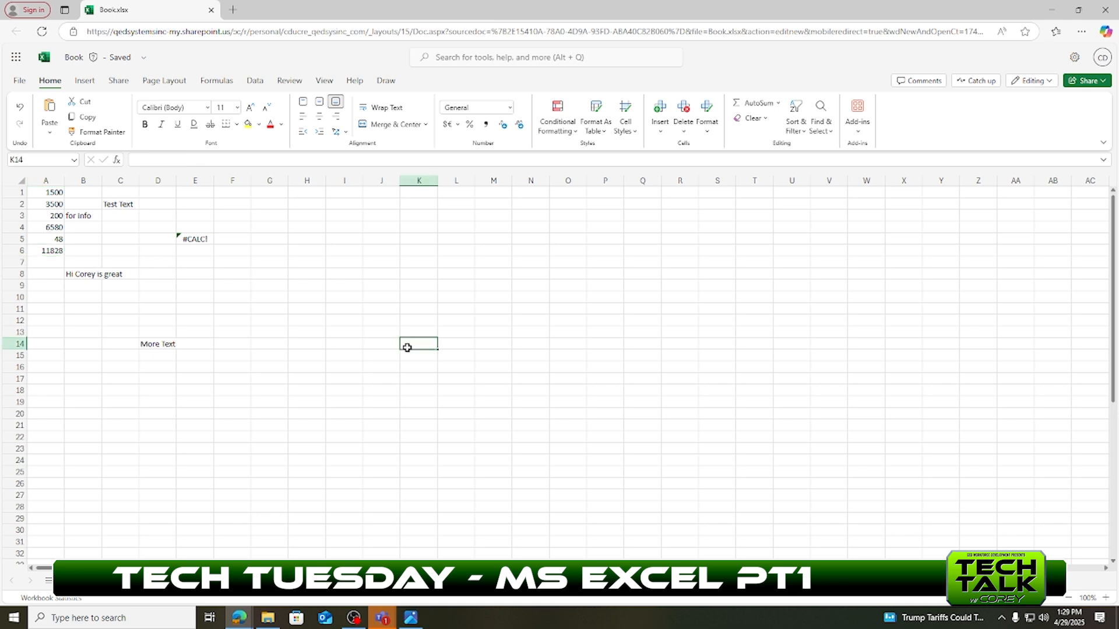
pyautogui.write('11')
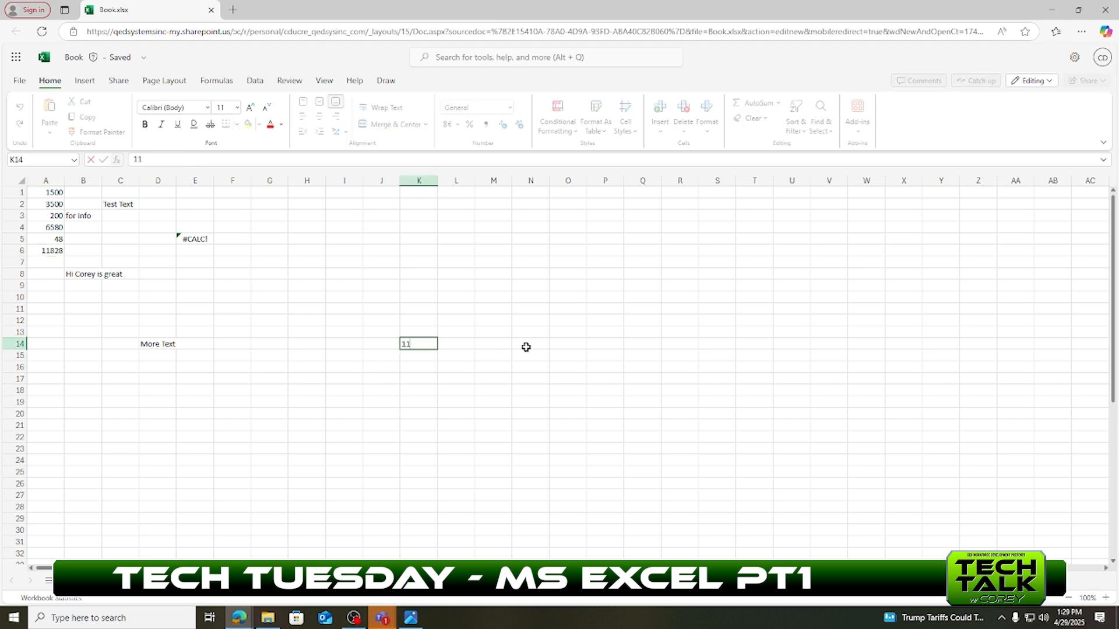
pyautogui.write('828')
pyautogui.click(297, 310)
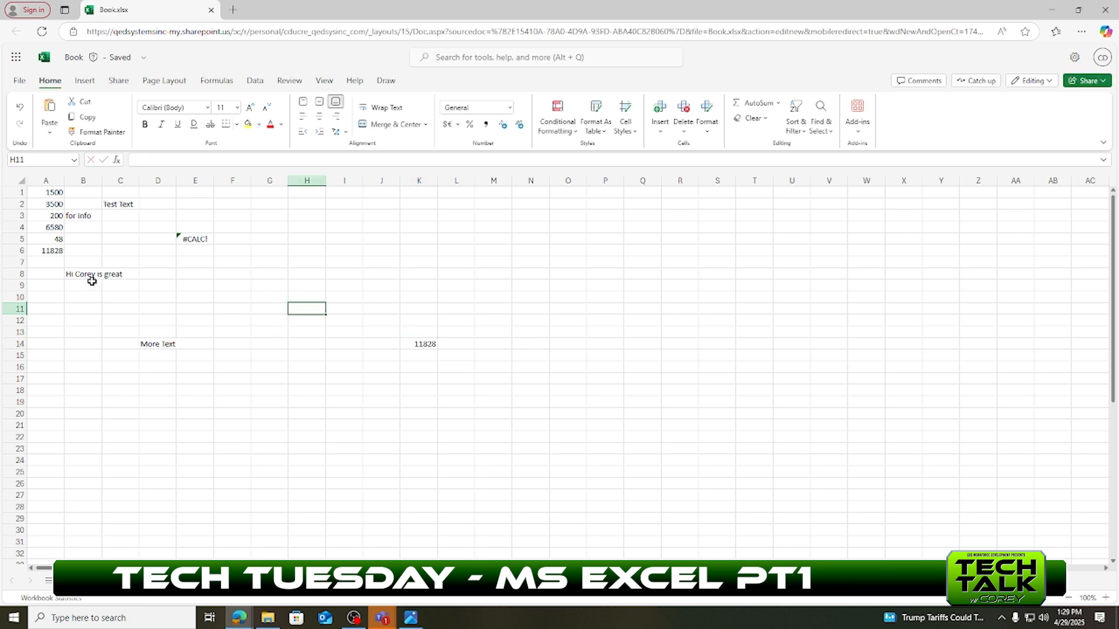
# Step: Delete the SUM formula from cell A6 and move to cell F9
pyautogui.click(49, 252)
pyautogui.moveTo(191, 158); pyautogui.dragTo(83, 154)
pyautogui.press('BackSpace')
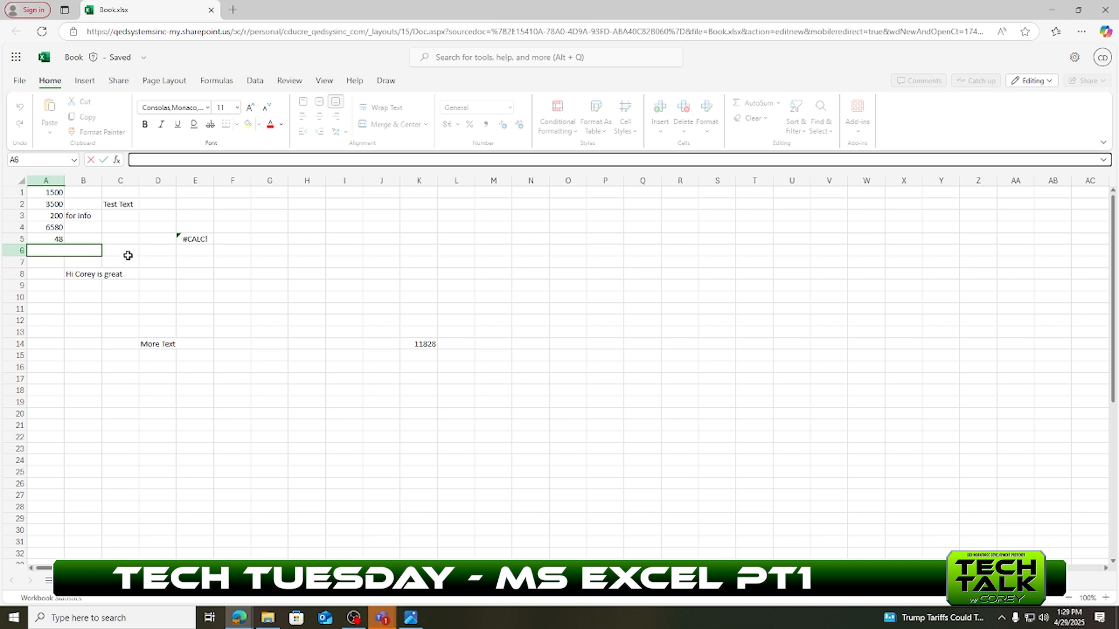
pyautogui.click(236, 287)
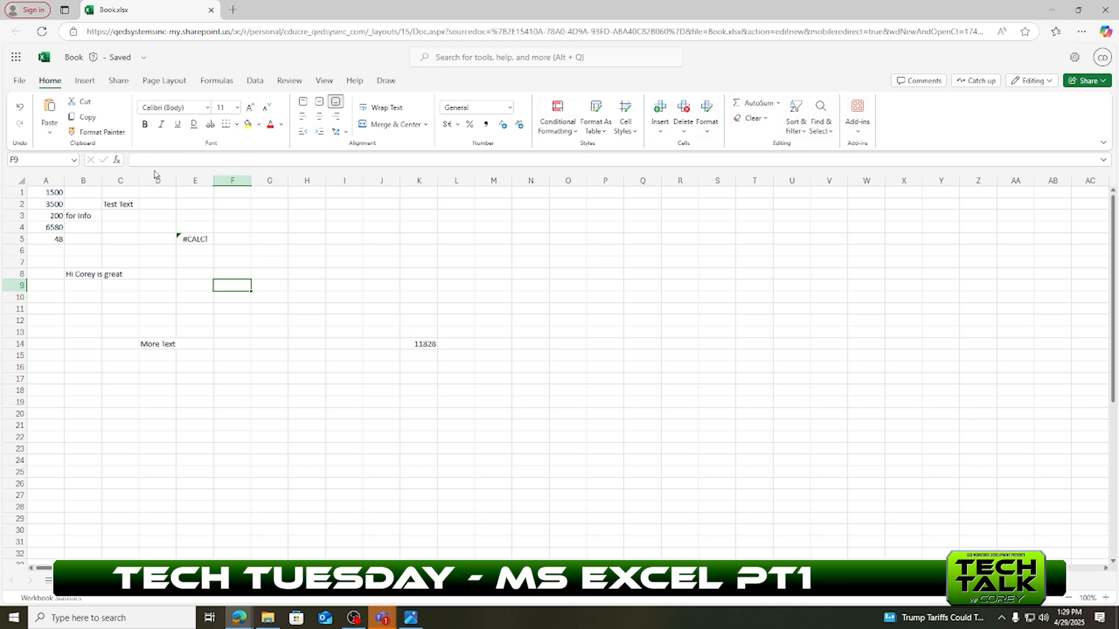
# Step: Enter the formula =SUM(A1:A5) in cell F9 and reselect the cell to show its formula
pyautogui.click(156, 160)
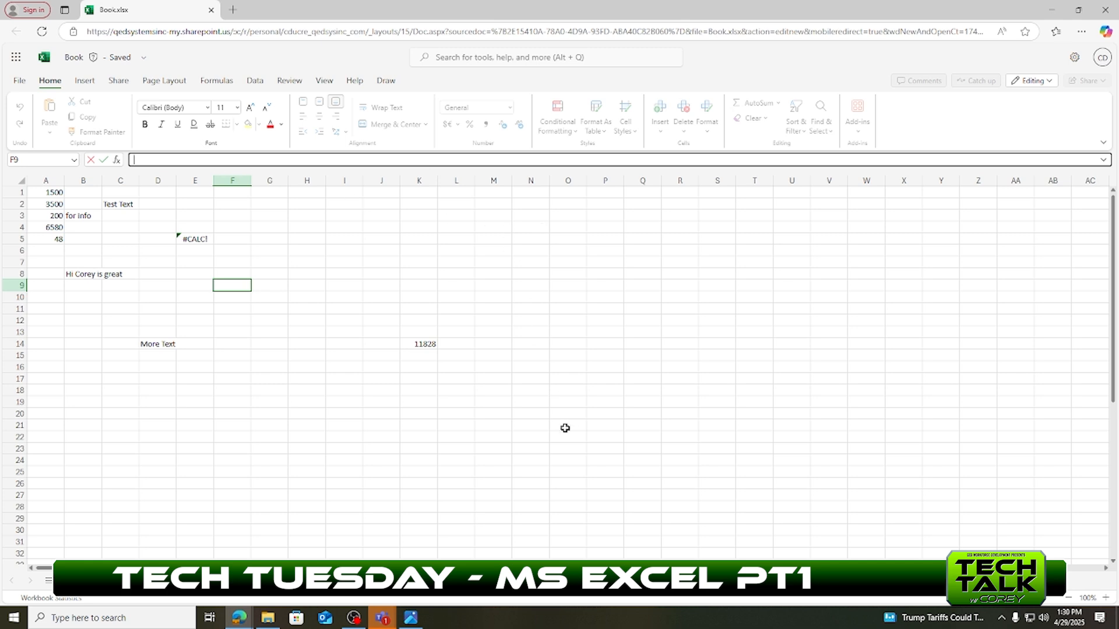
pyautogui.write('=')
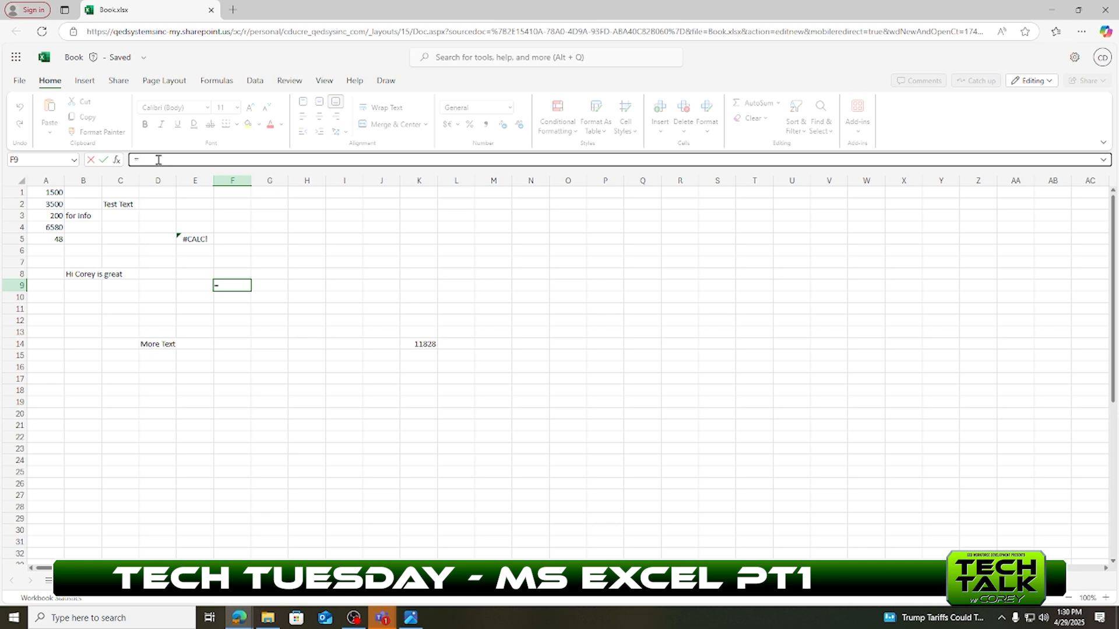
pyautogui.write('SU')
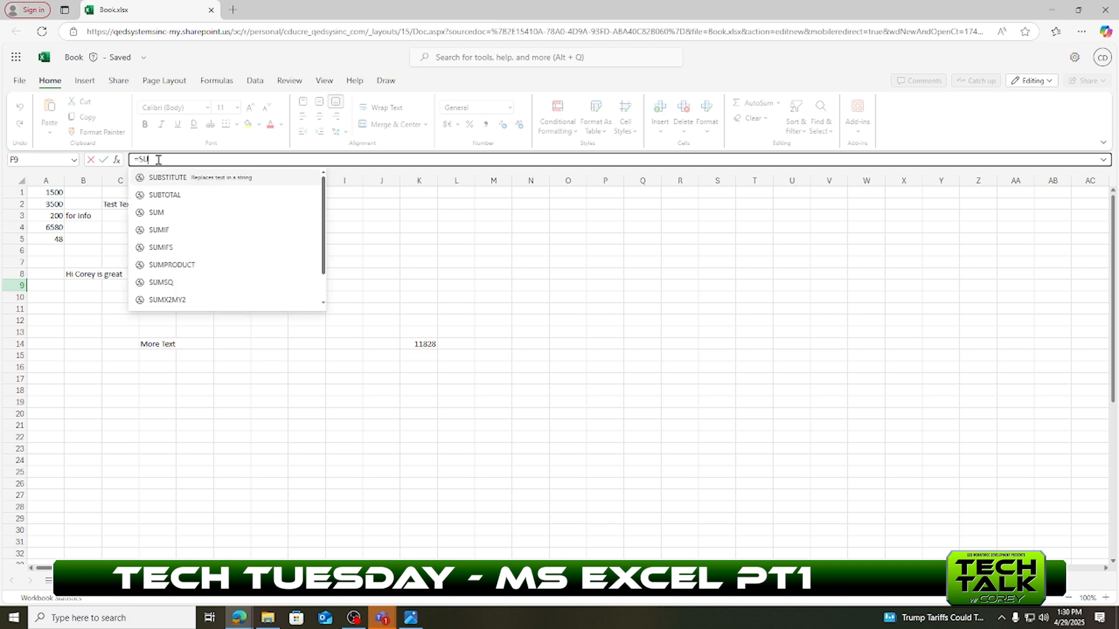
pyautogui.write('M(')
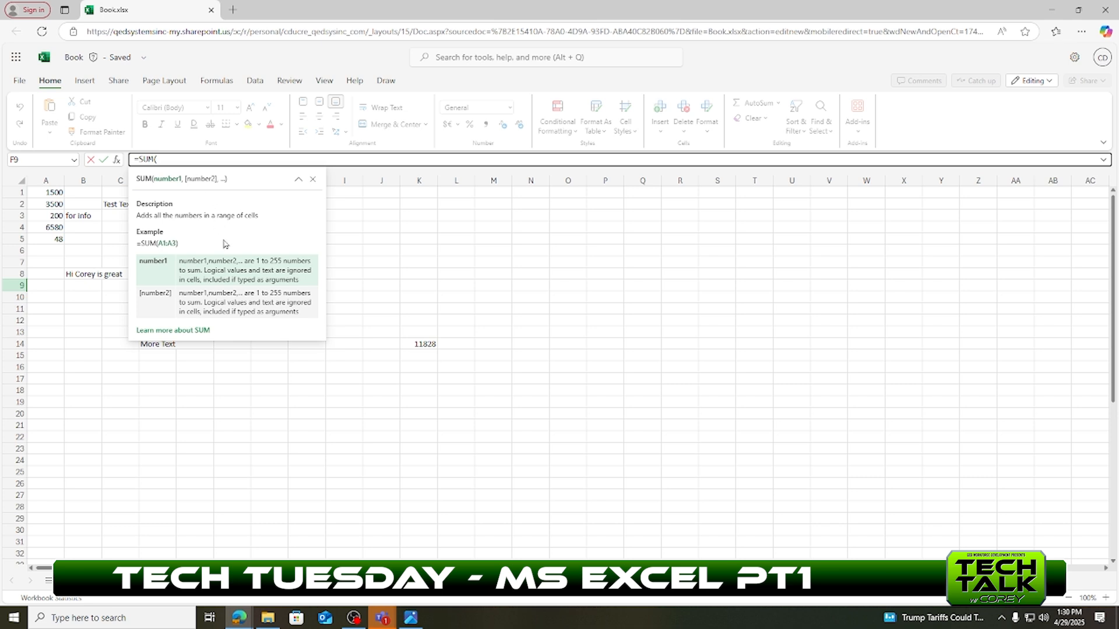
pyautogui.write('A')
pyautogui.write('1:A')
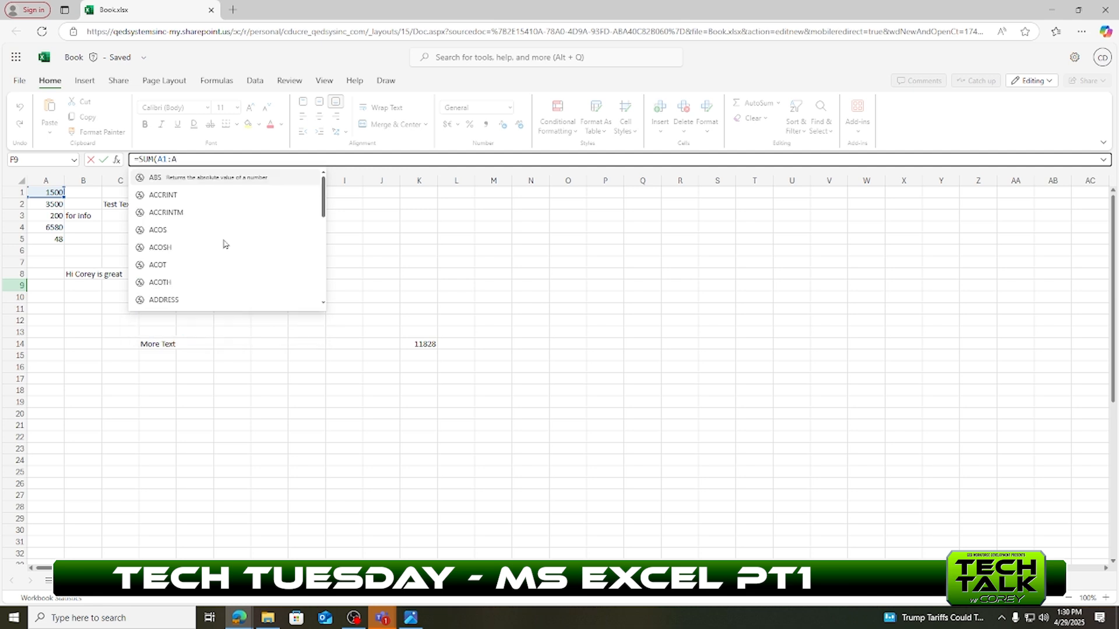
pyautogui.write('55')
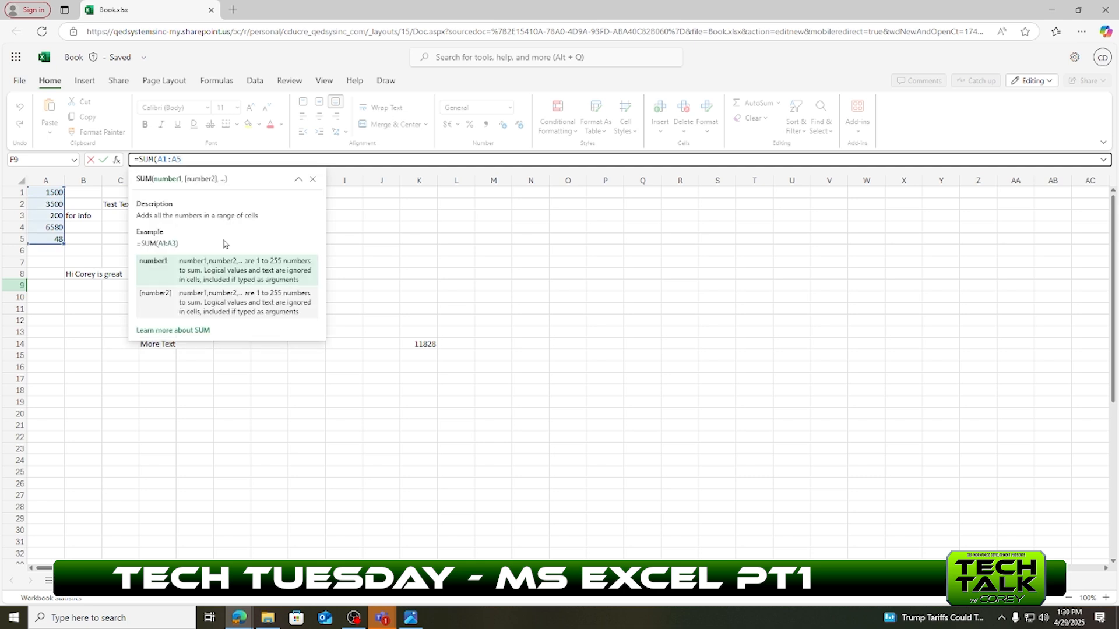
pyautogui.write(')')
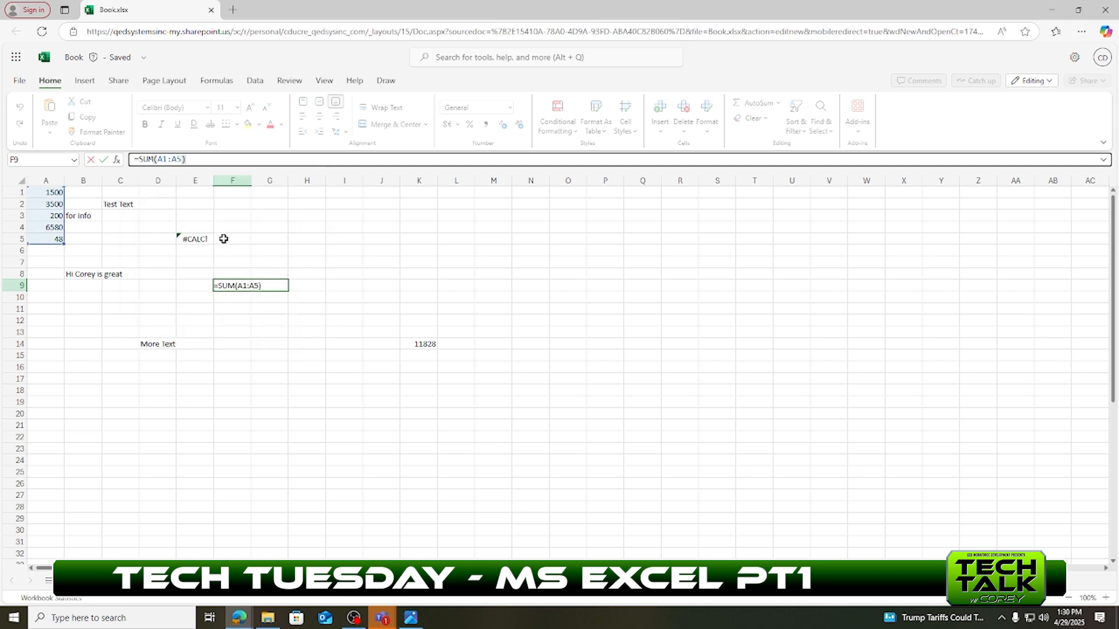
pyautogui.press('Return')
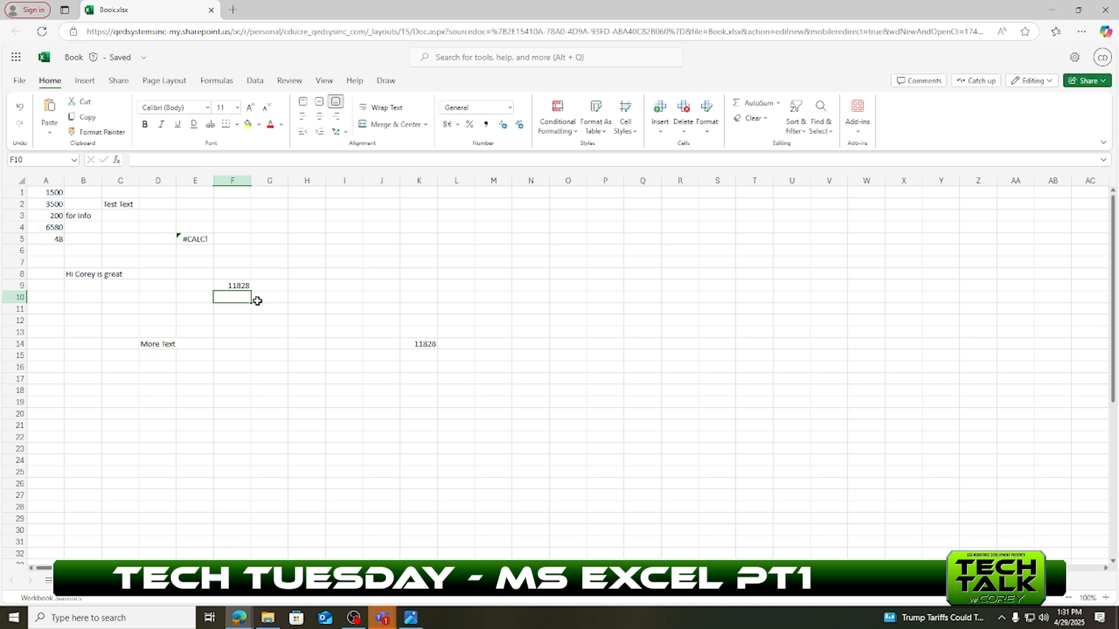
pyautogui.click(241, 284)
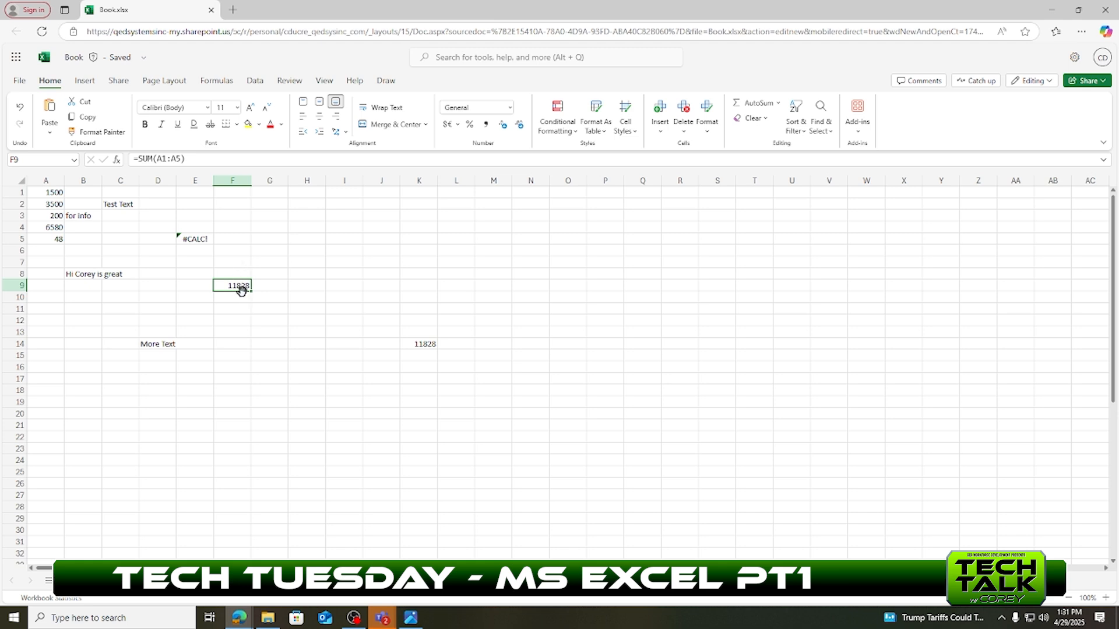
# Step: Enter the formula =SUM(A1:A5) in cell A6 to total the five numbers above it
pyautogui.click(45, 252)
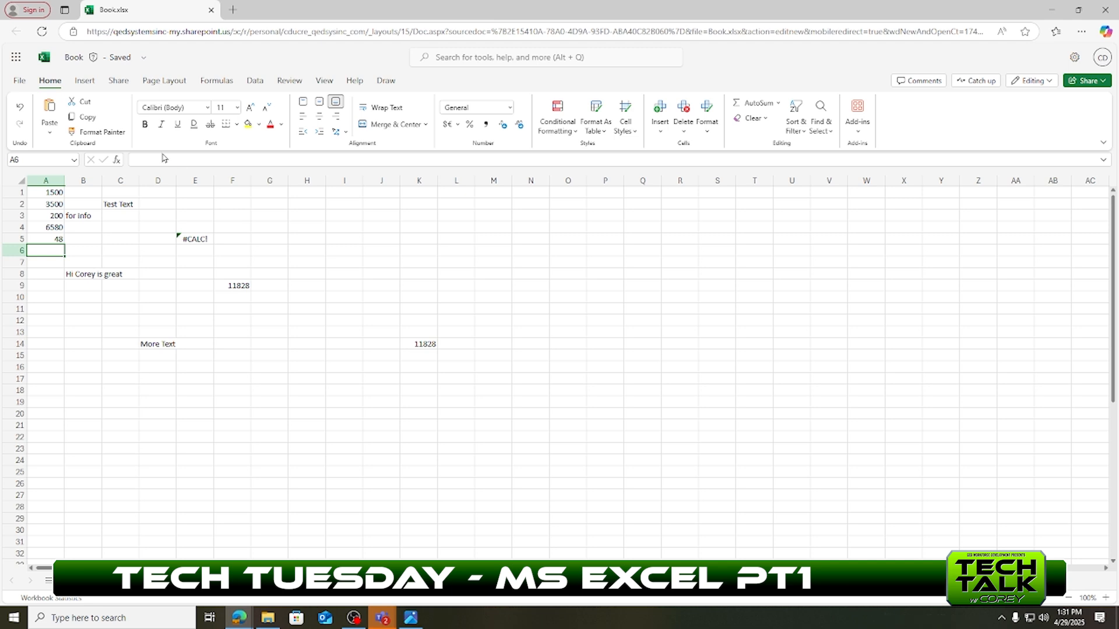
pyautogui.click(175, 159)
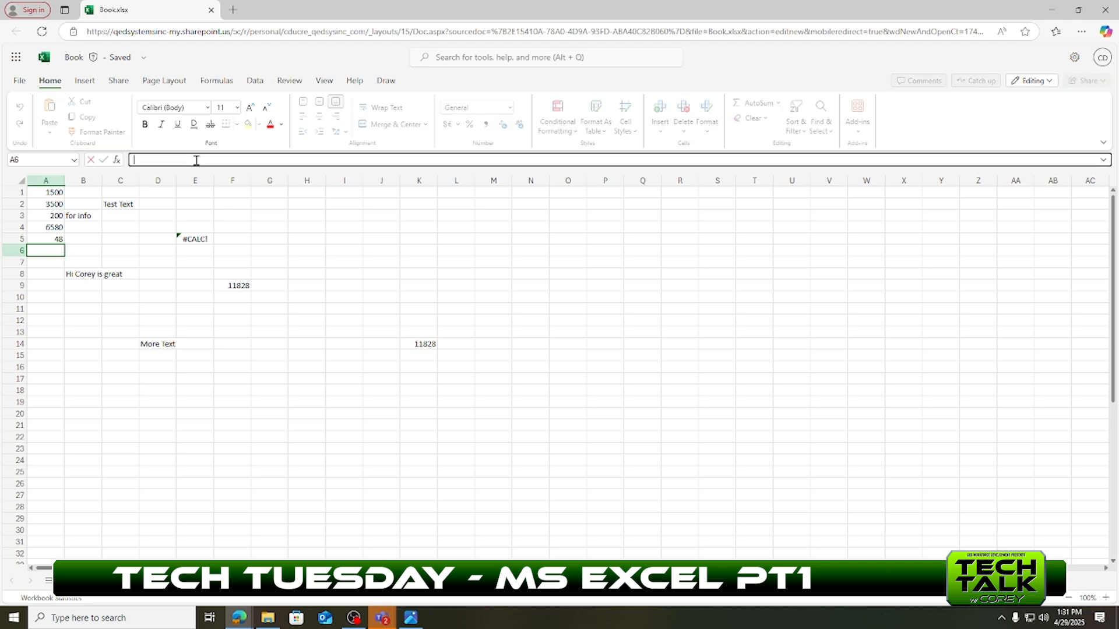
pyautogui.write('=SUM')
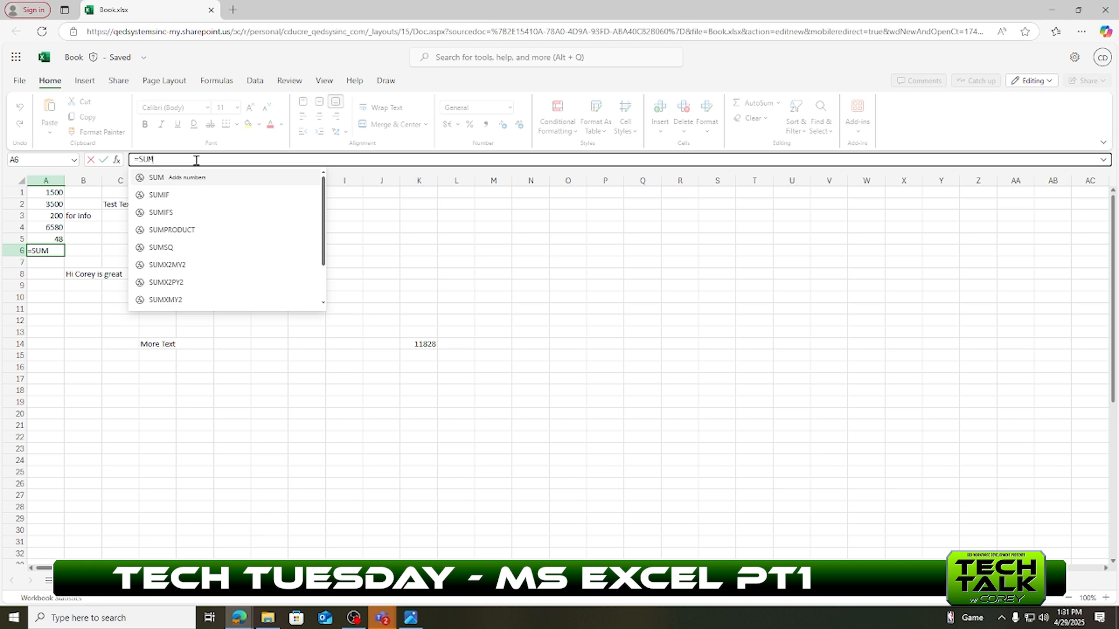
pyautogui.write('(')
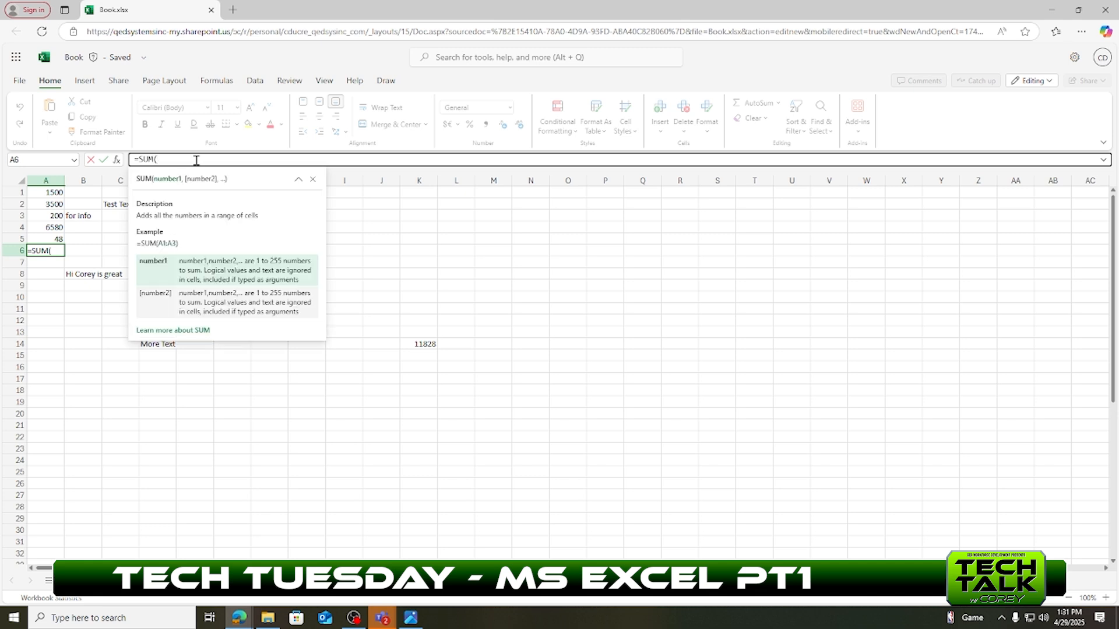
pyautogui.write('A1')
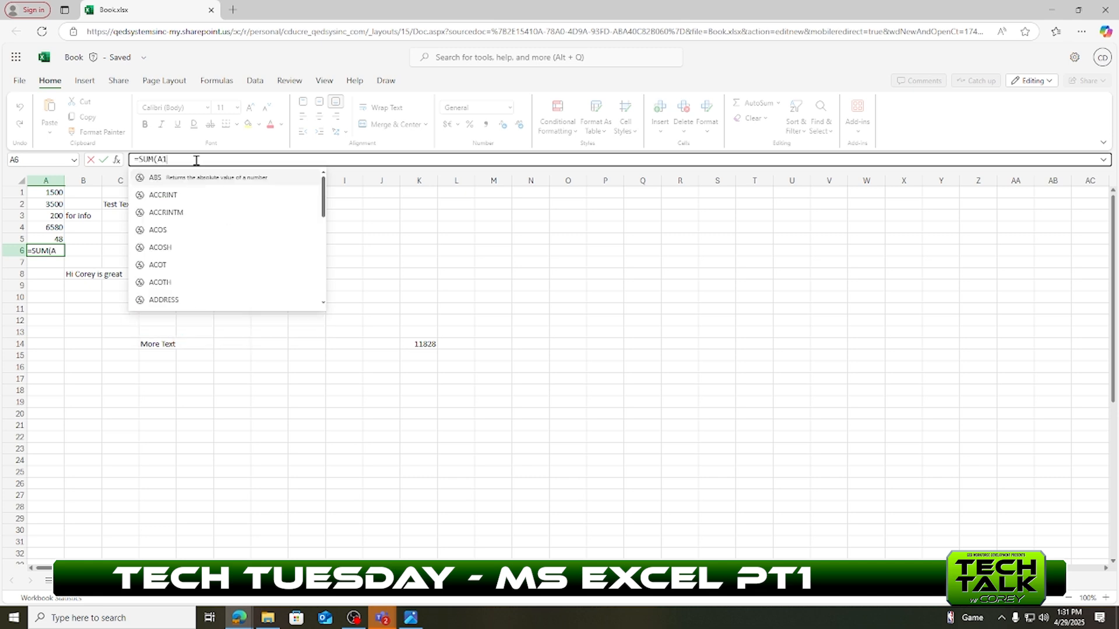
pyautogui.write(':')
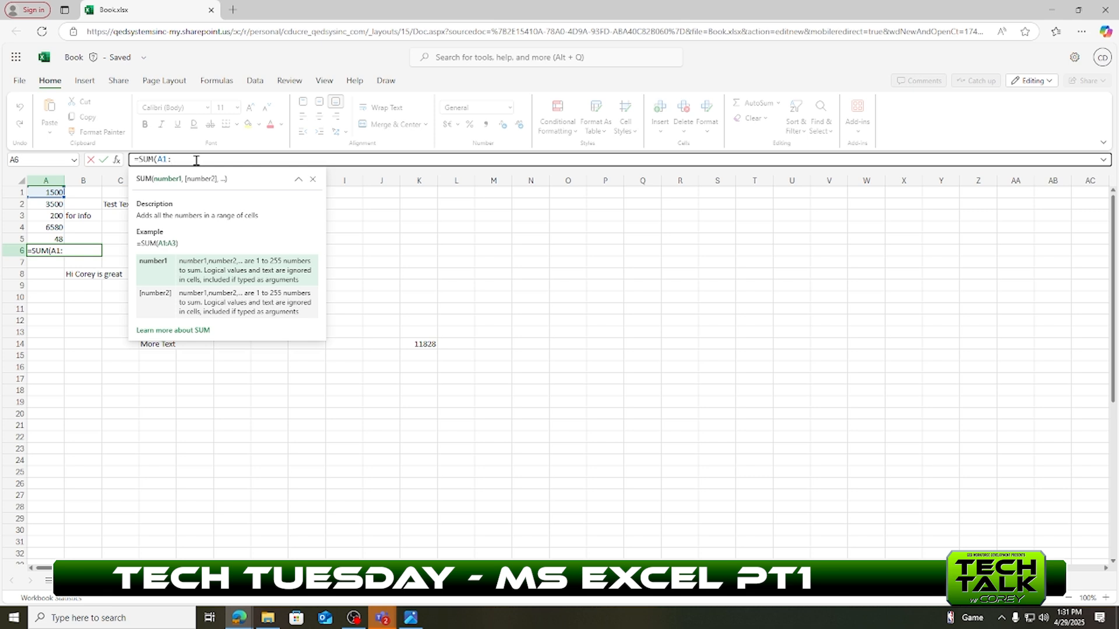
pyautogui.write('A5')
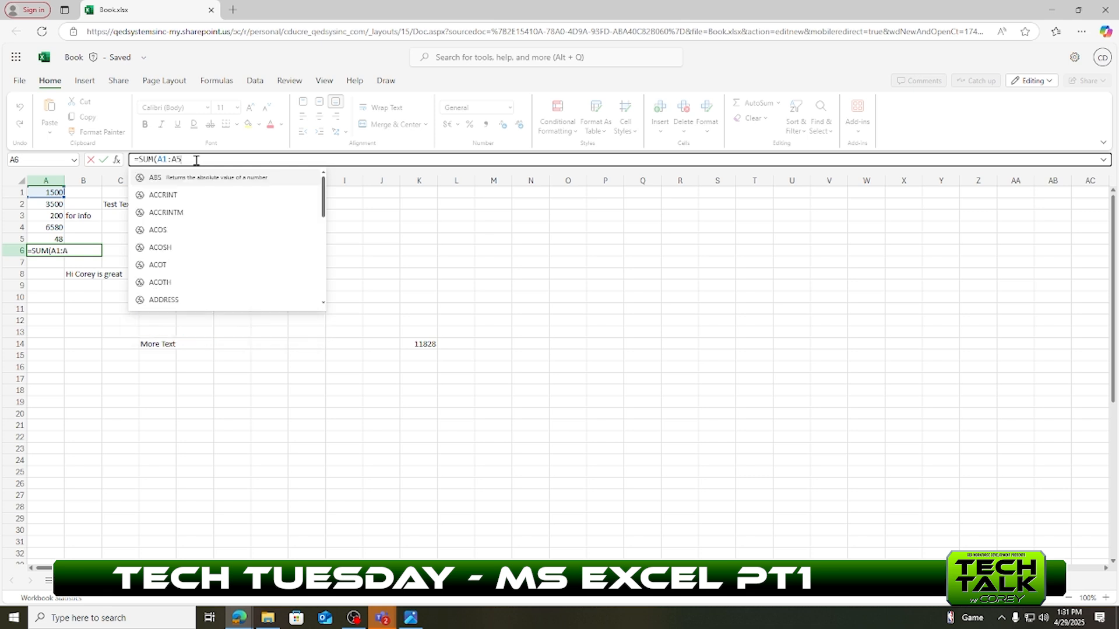
pyautogui.write(')')
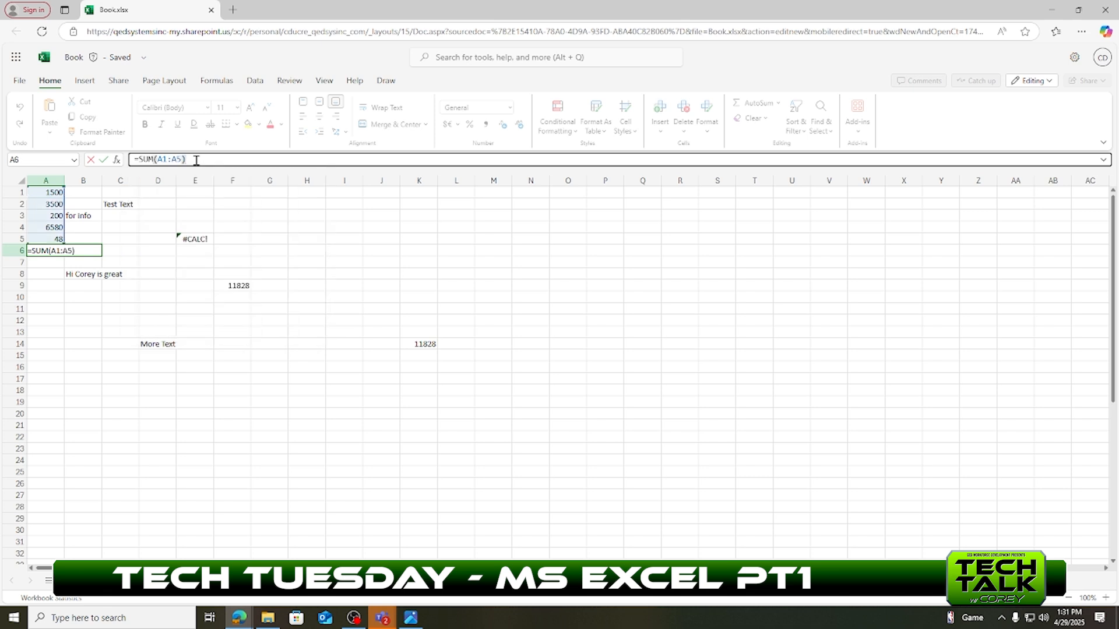
pyautogui.press('Return')
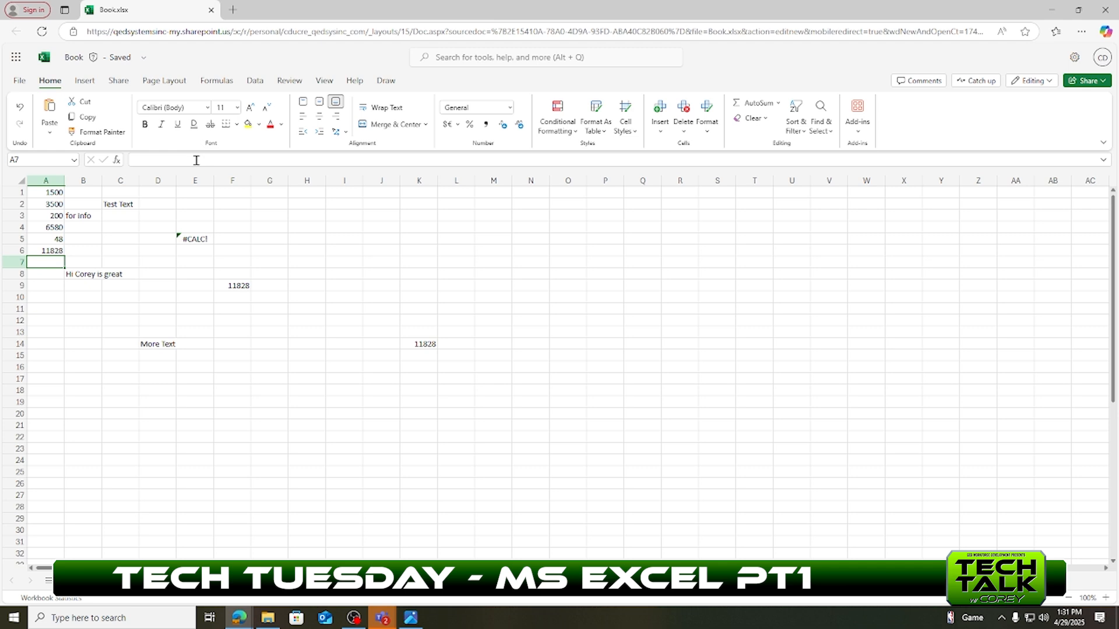
# Step: Enter the formula =SUM(A1:A2) in cell A7 to add only the first two numbers
pyautogui.click(178, 160)
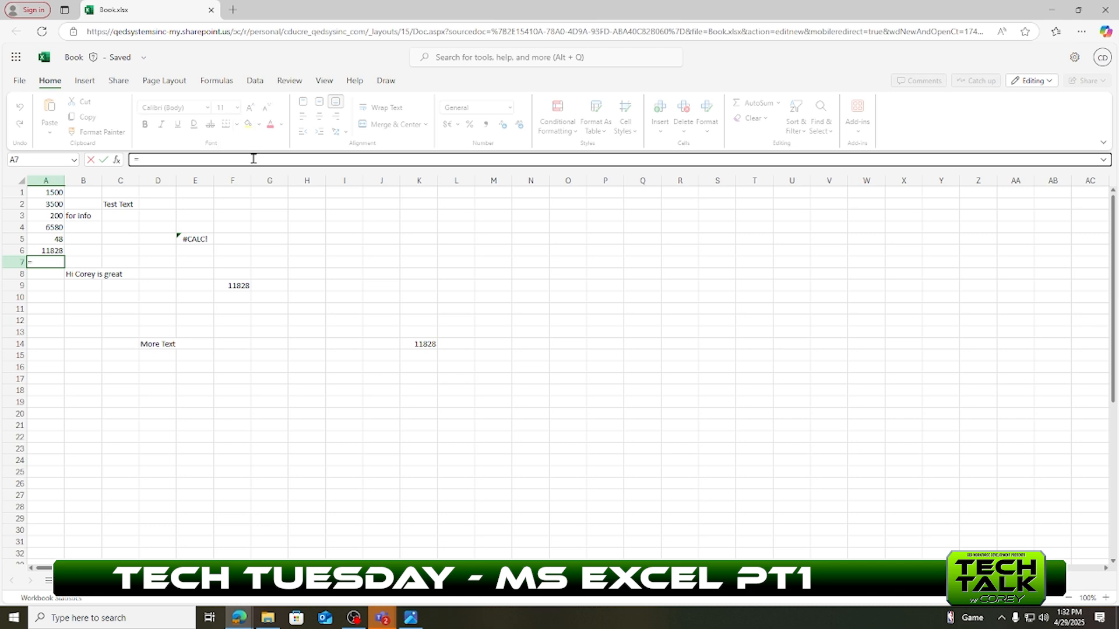
pyautogui.write('=SUM')
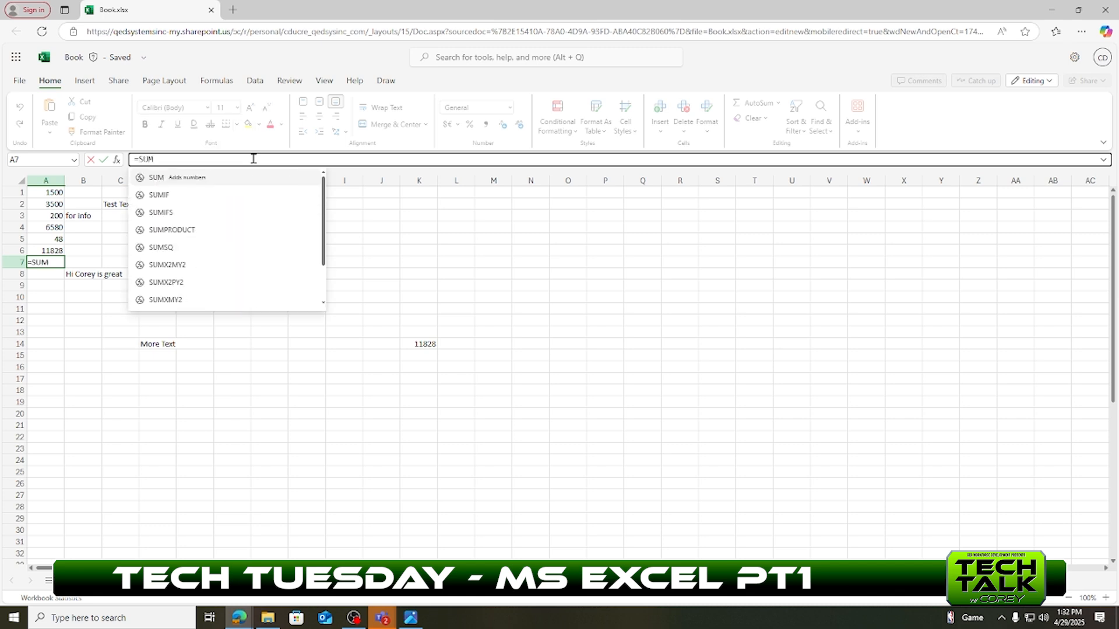
pyautogui.write('(')
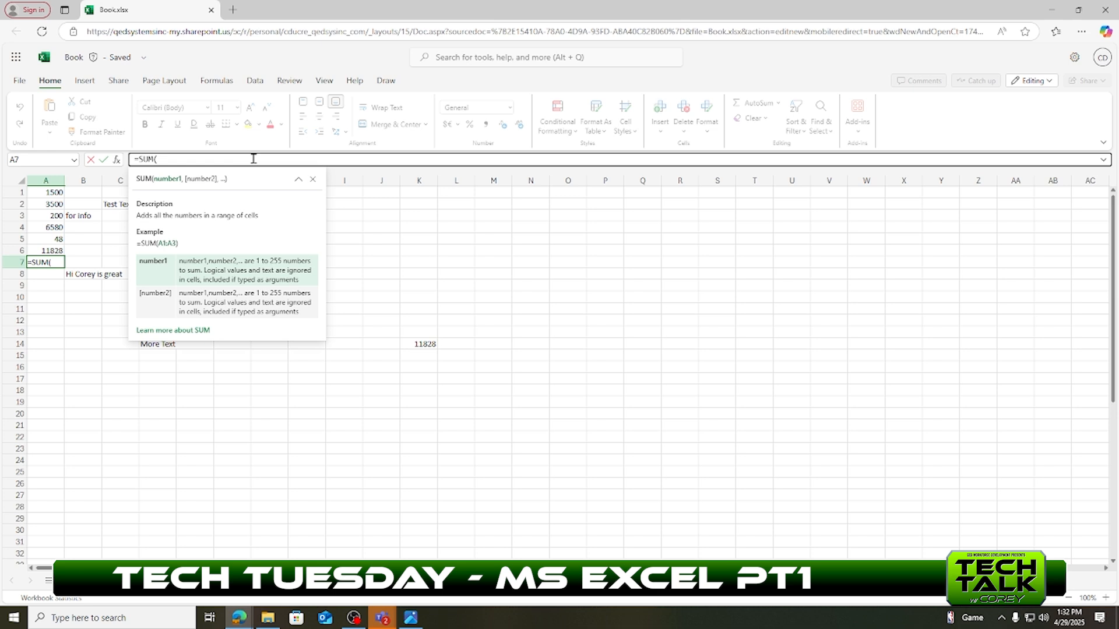
pyautogui.write('A1:')
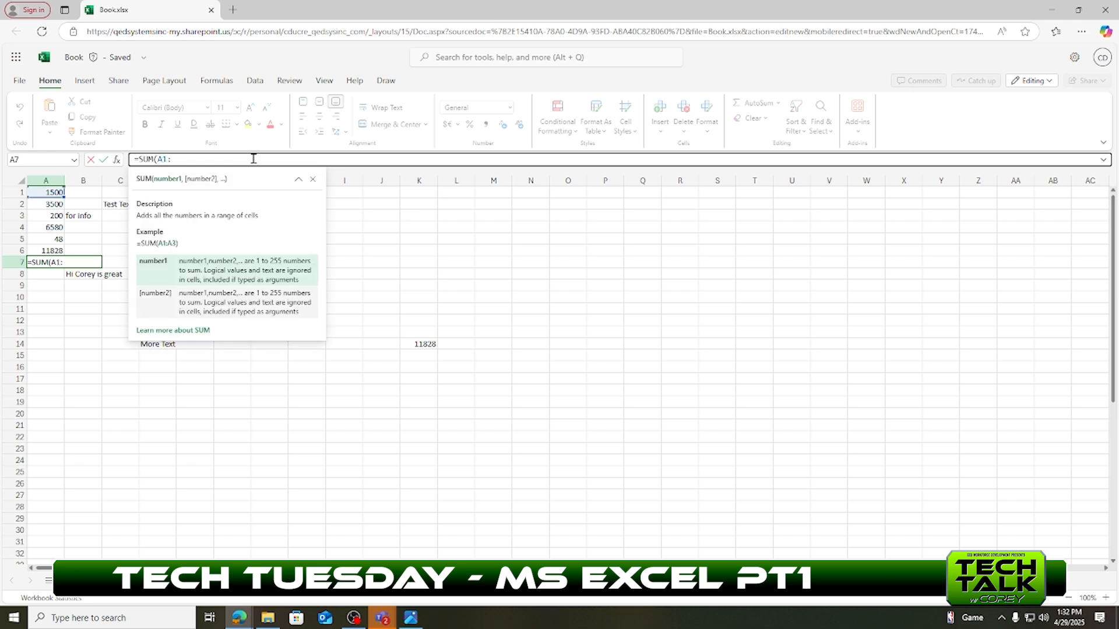
pyautogui.write('A')
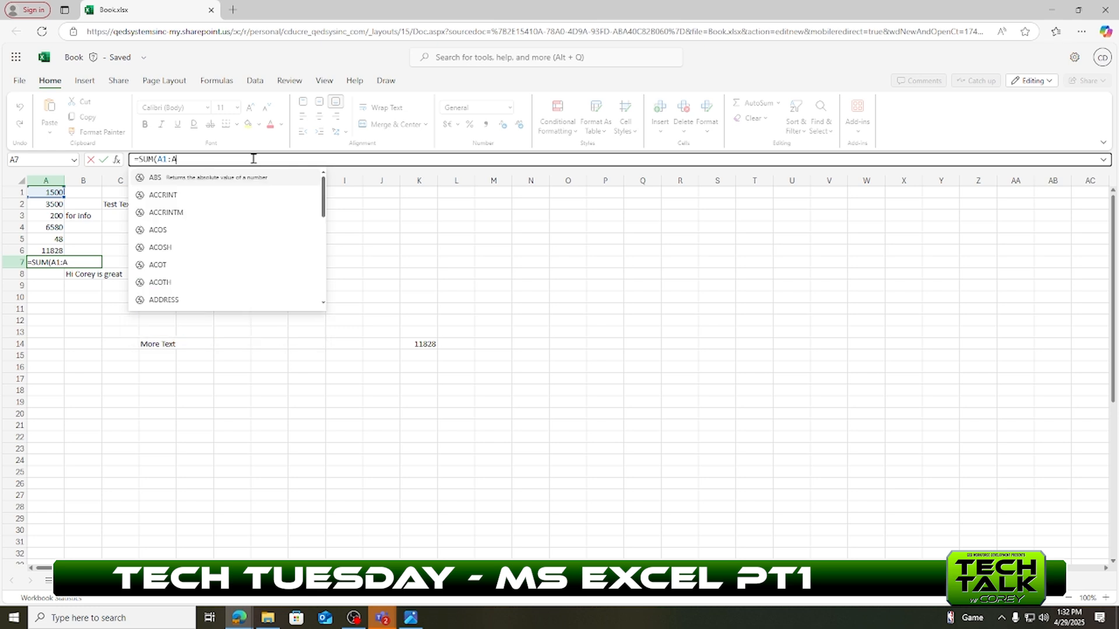
pyautogui.write('2)')
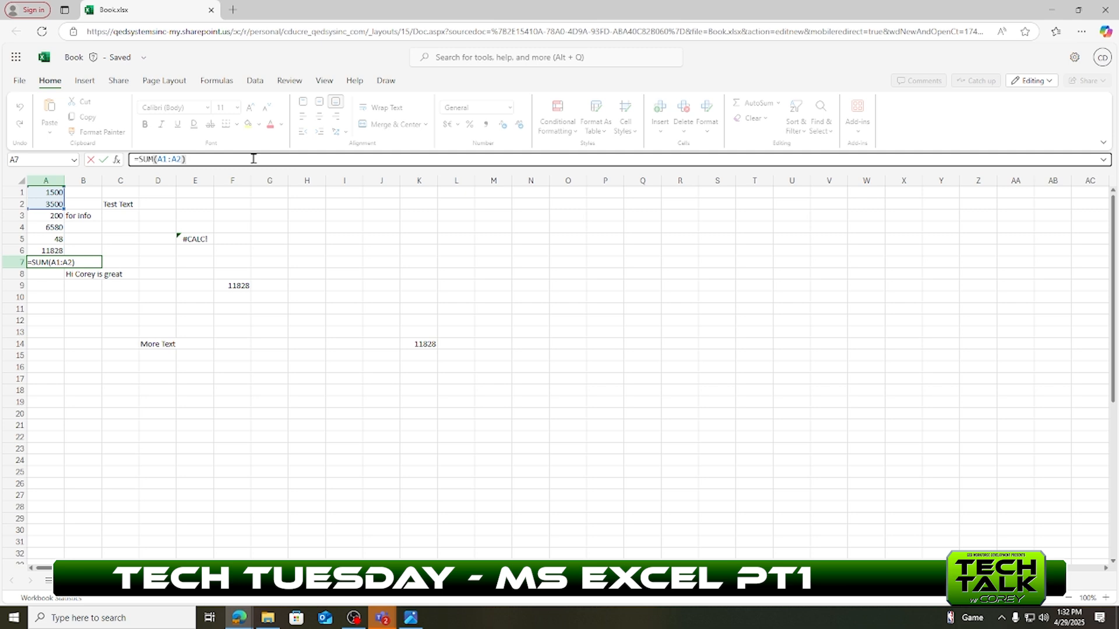
pyautogui.press('Return')
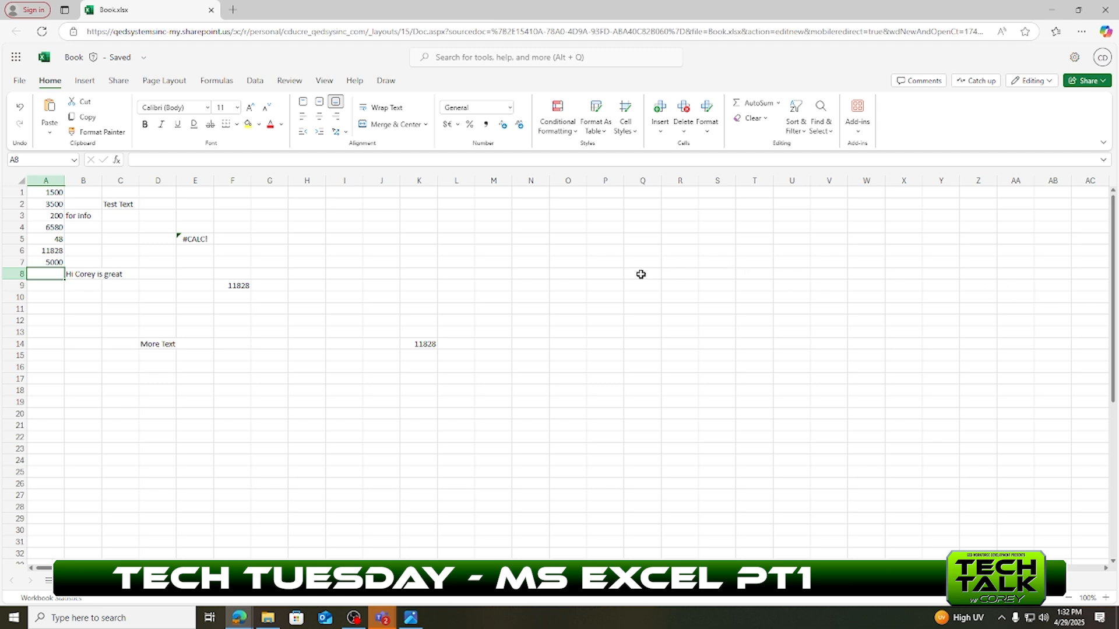
# Step: Average cells A1 to A5 in cell A8 by accepting the suggested formula =AVERAGE(A1:A5)
pyautogui.click(298, 159)
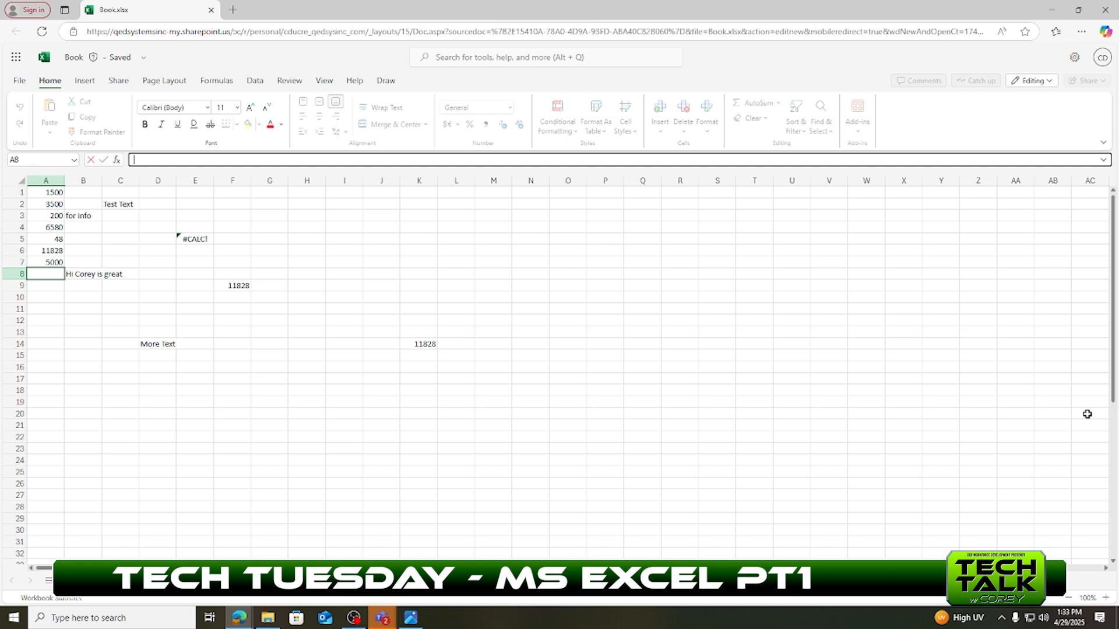
pyautogui.write('=A')
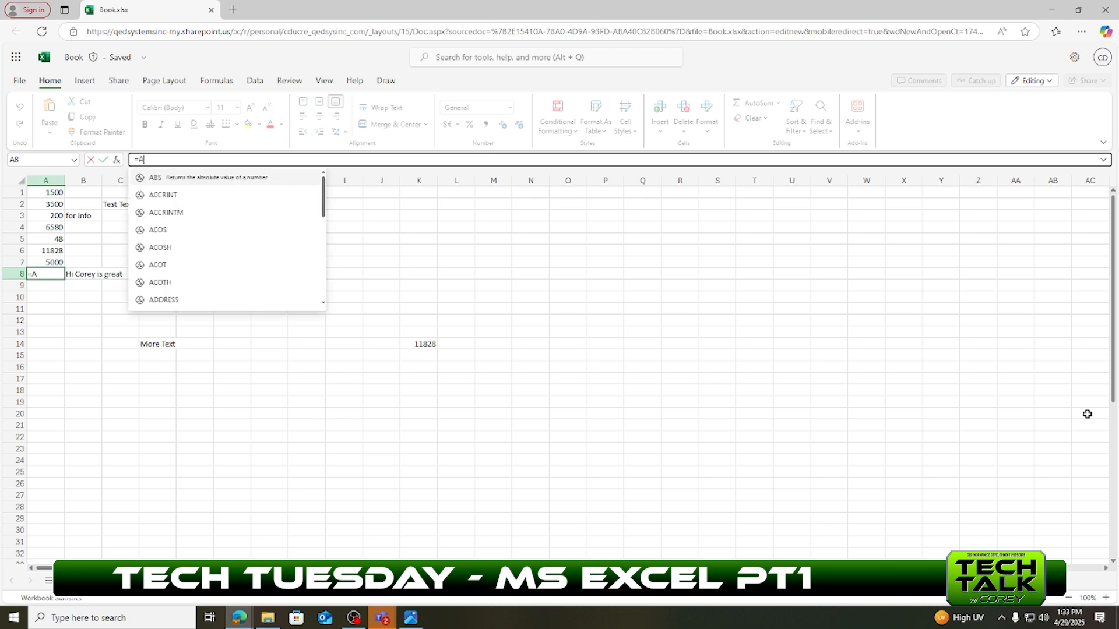
pyautogui.write('VER')
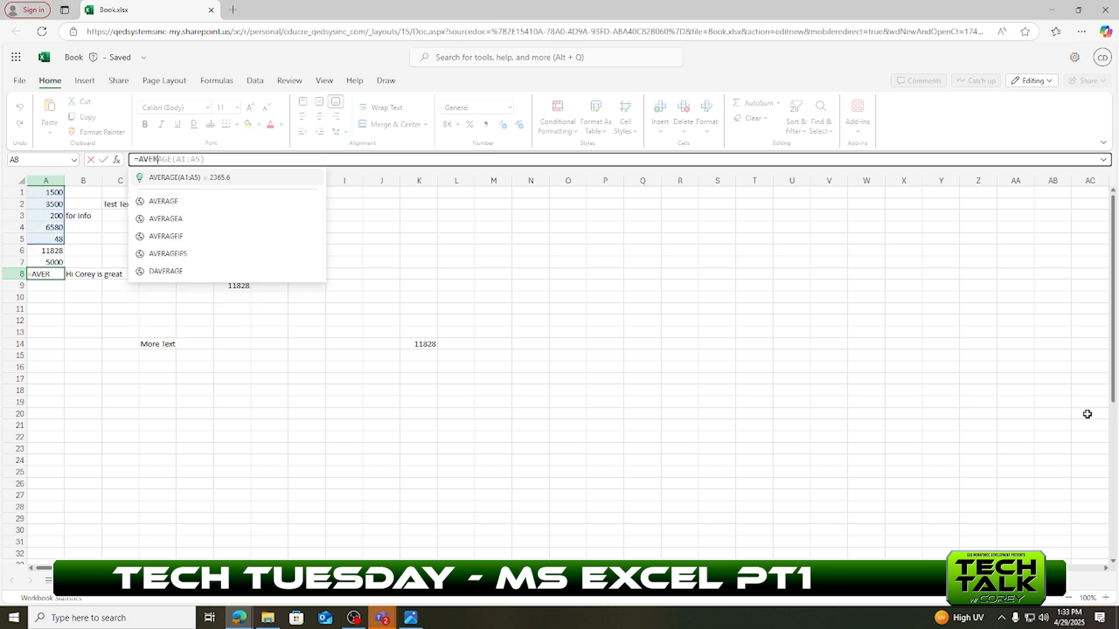
pyautogui.write('AGE')
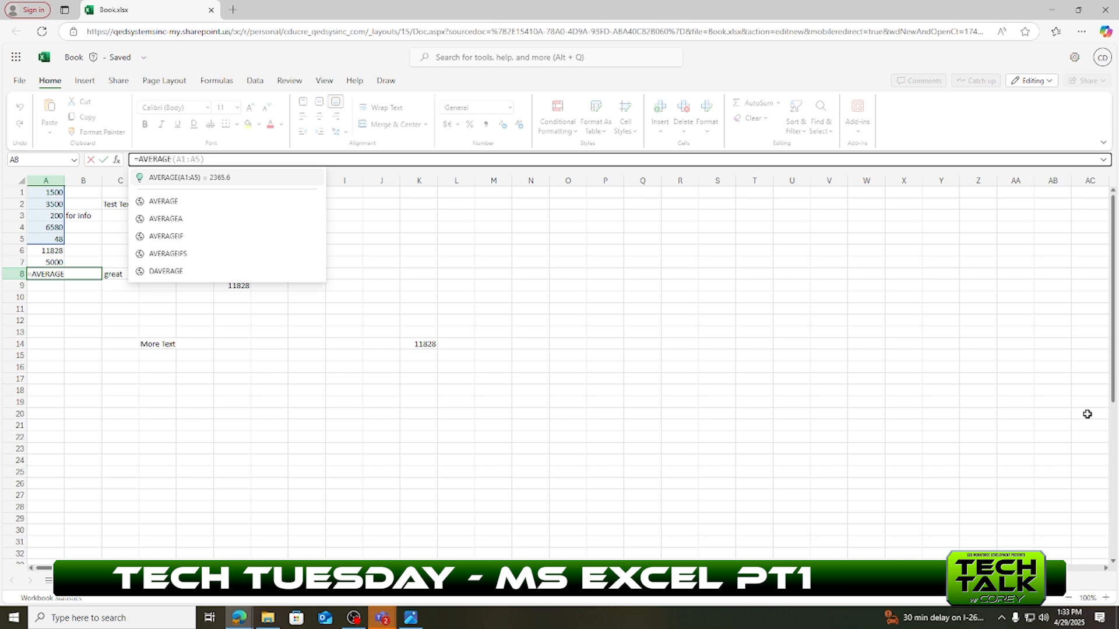
pyautogui.press('Tab')
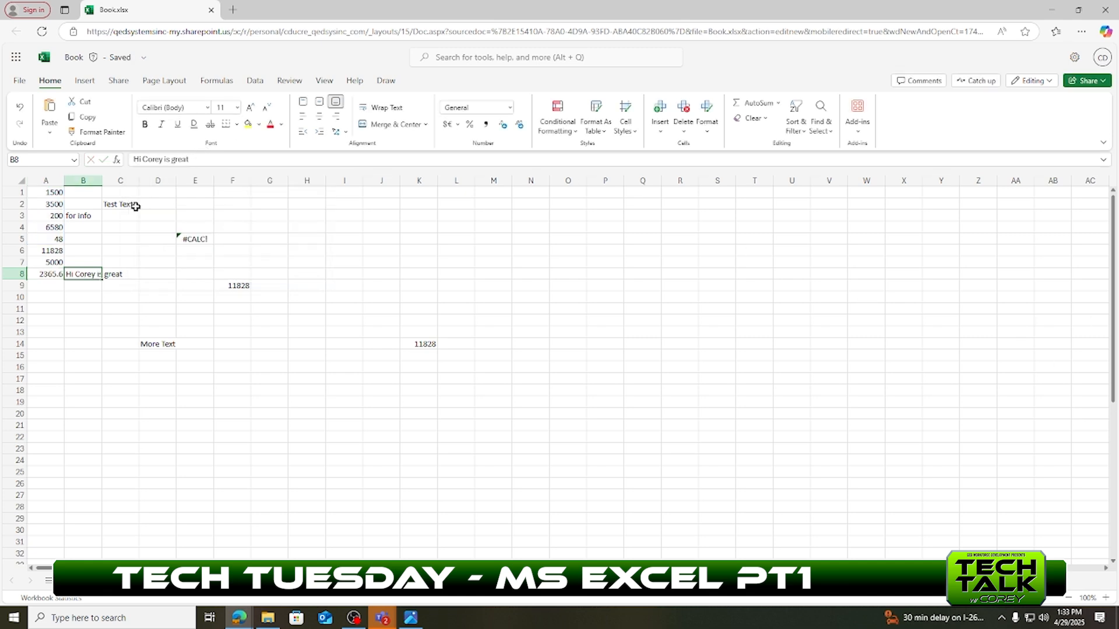
# Step: Reopen the AVERAGE formula in cell A8 to show its range, and widen column A
pyautogui.click(44, 293)
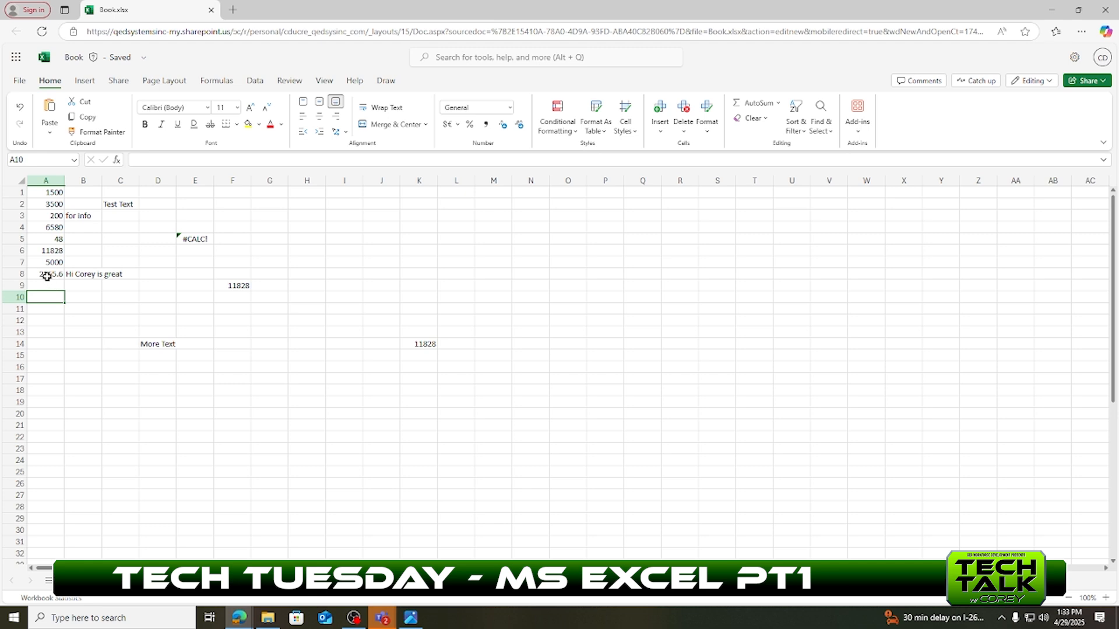
pyautogui.click(46, 275)
pyautogui.click(223, 159)
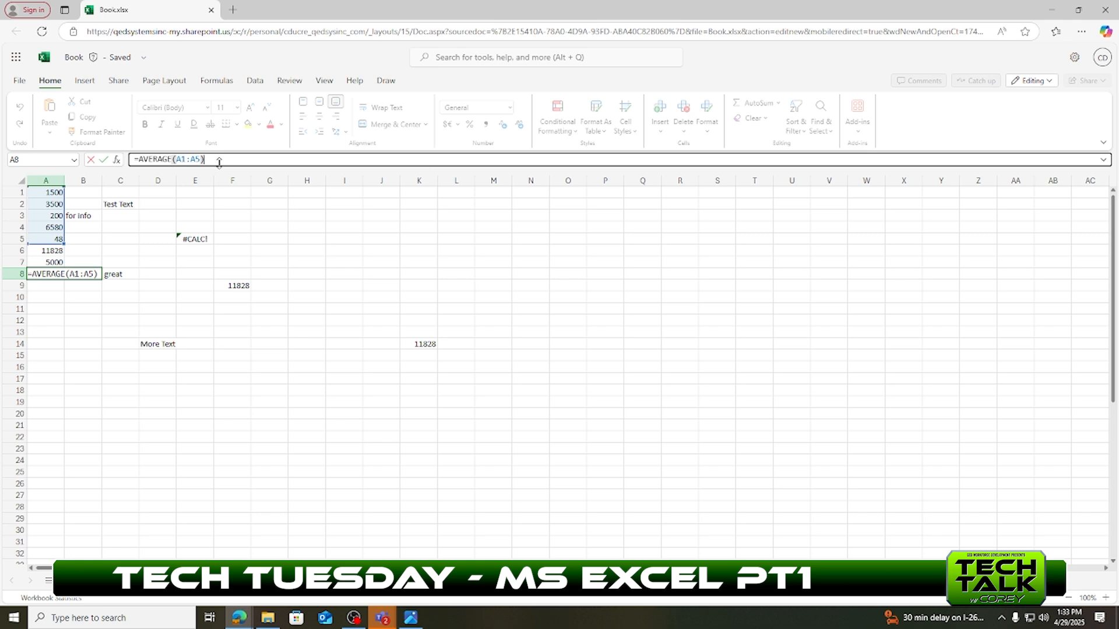
pyautogui.press('Return')
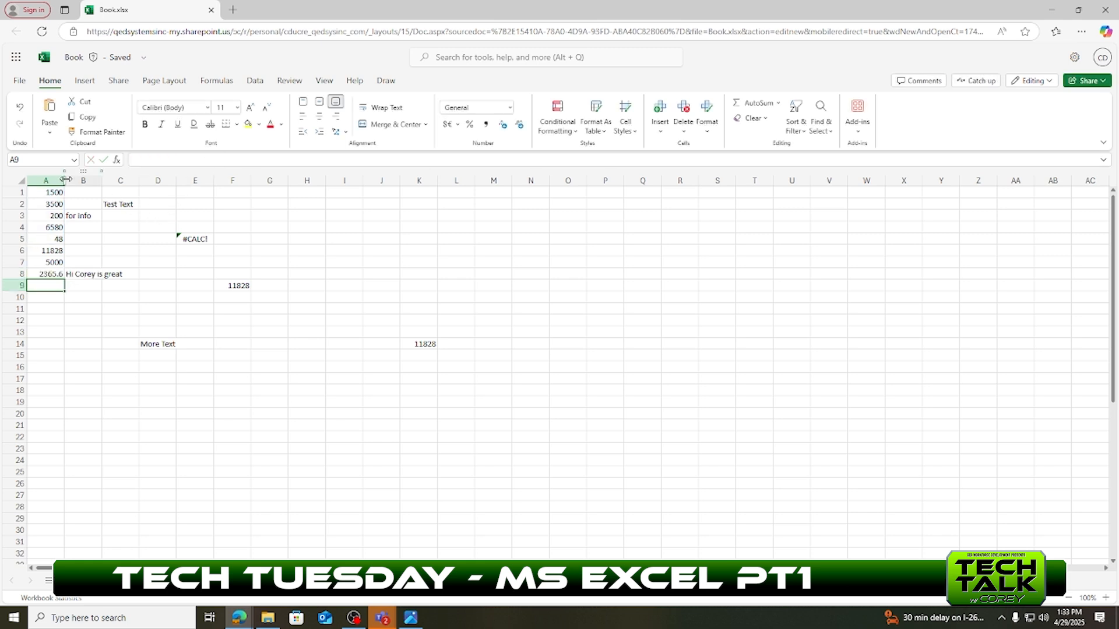
pyautogui.moveTo(65, 181); pyautogui.dragTo(87, 181)
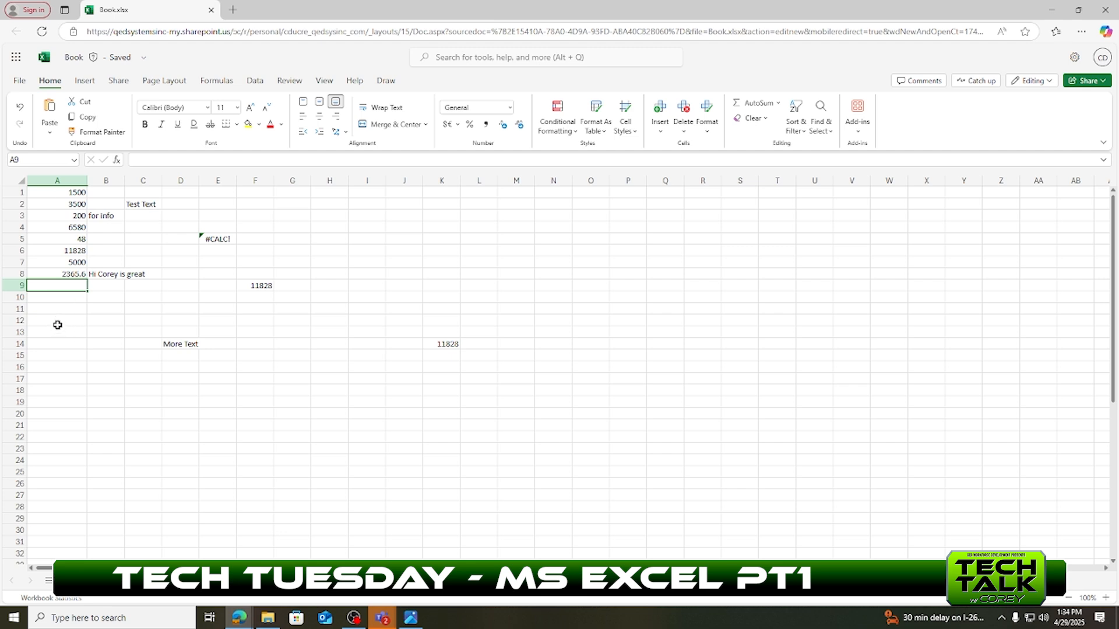
# Step: Enter the formula =AVERAGE(A2:A3) in cell A12
pyautogui.click(58, 324)
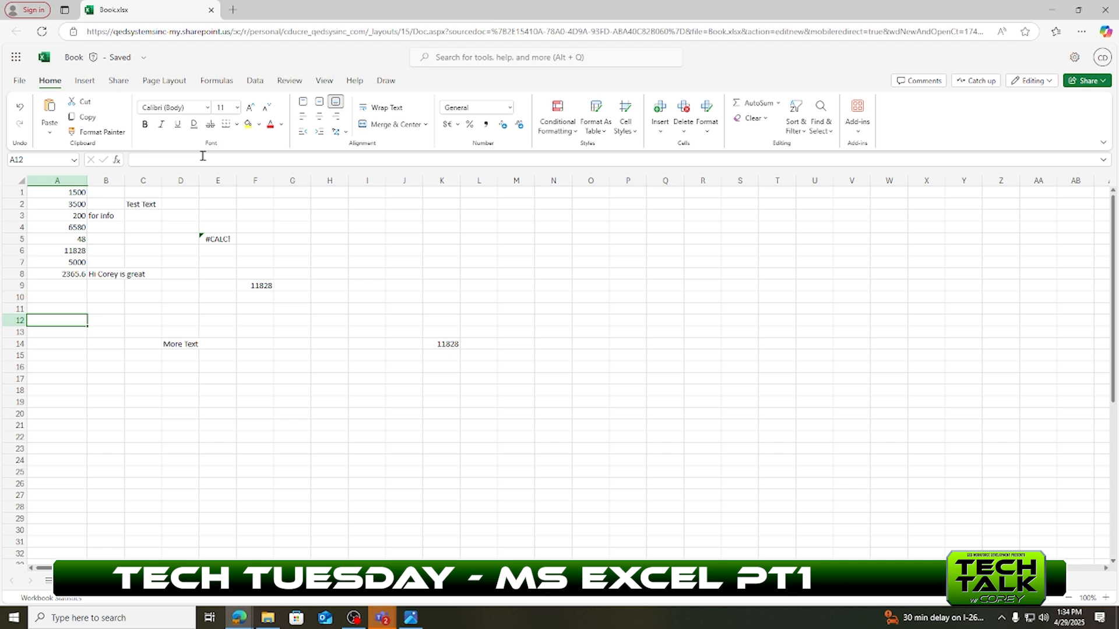
pyautogui.click(202, 156)
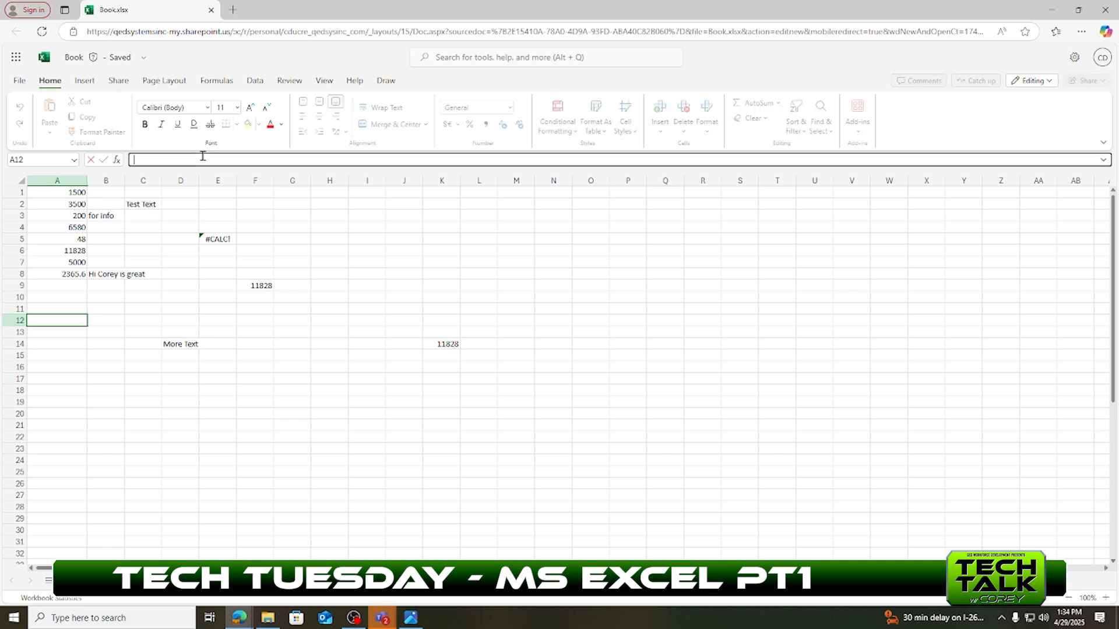
pyautogui.write('=AVERAGE')
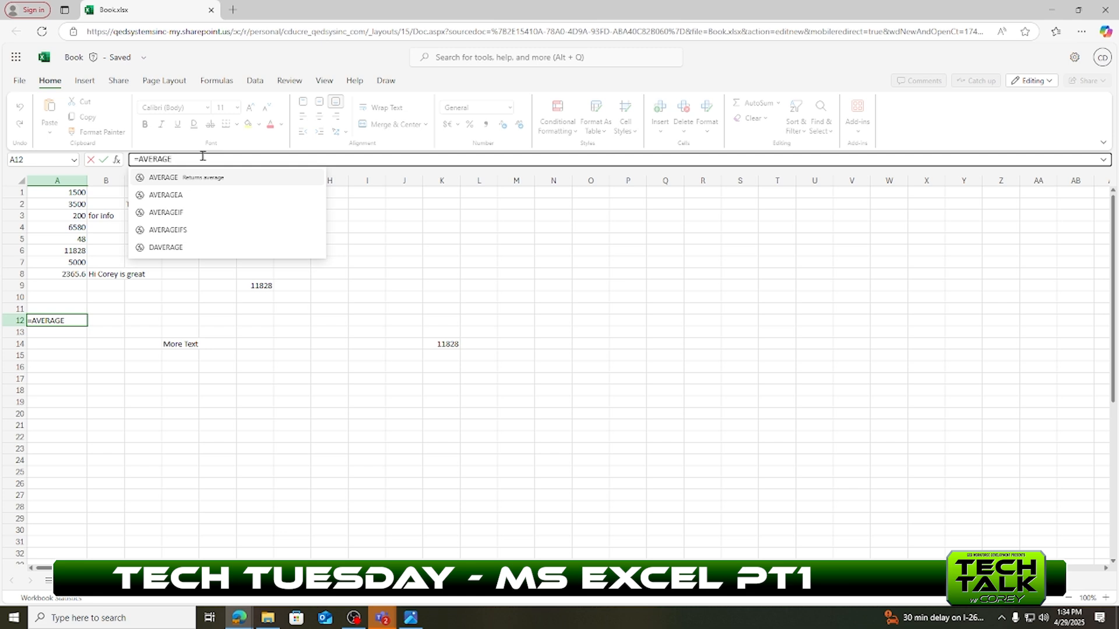
pyautogui.write('(')
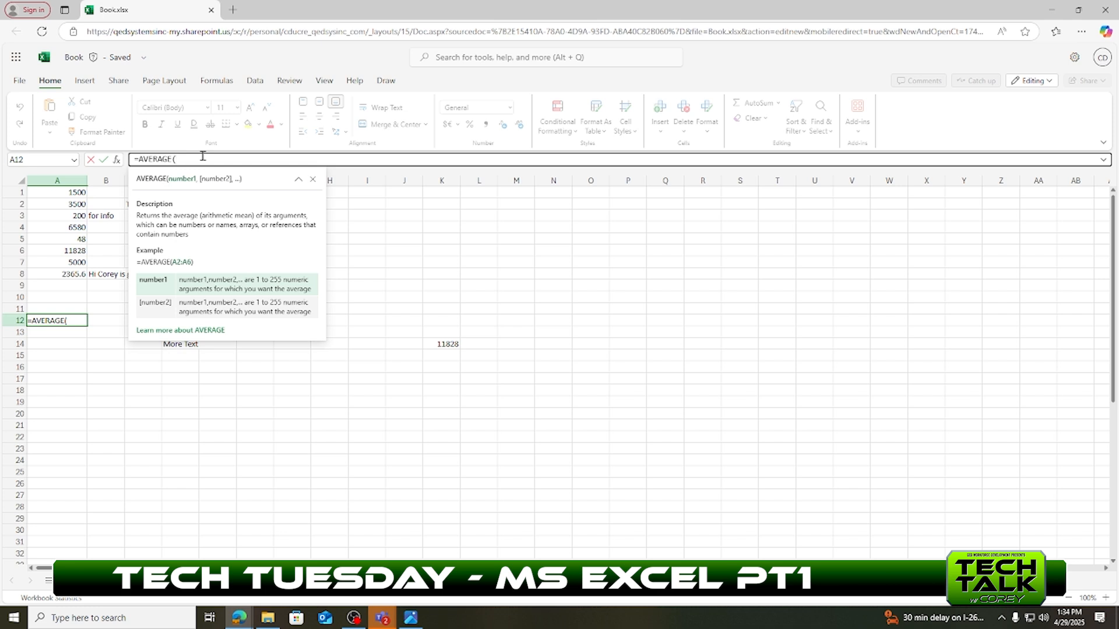
pyautogui.write('A2')
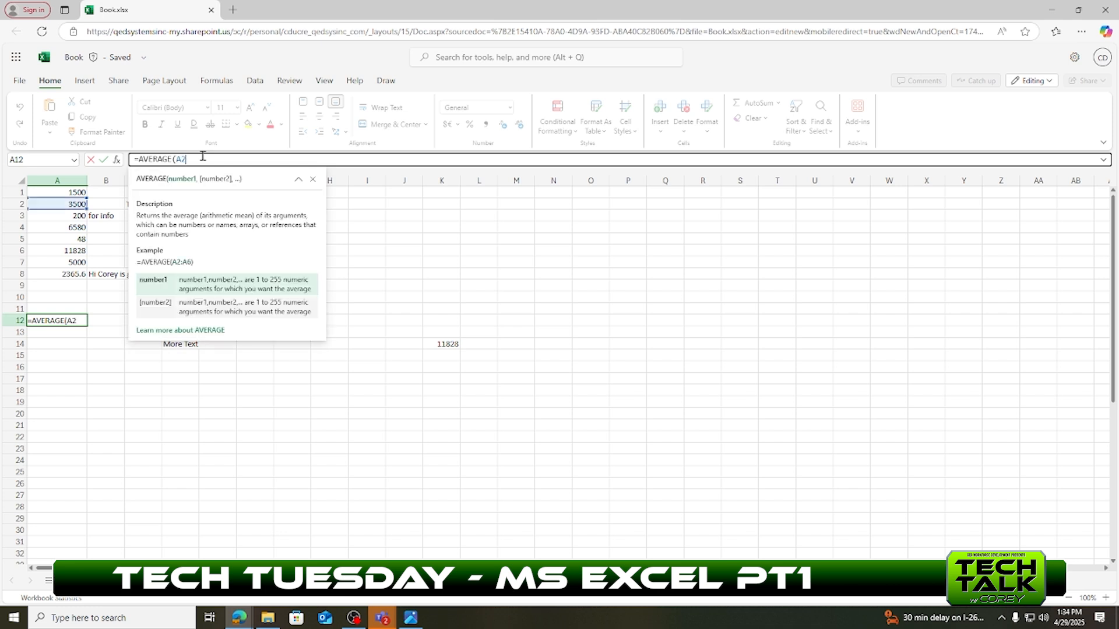
pyautogui.write(':A')
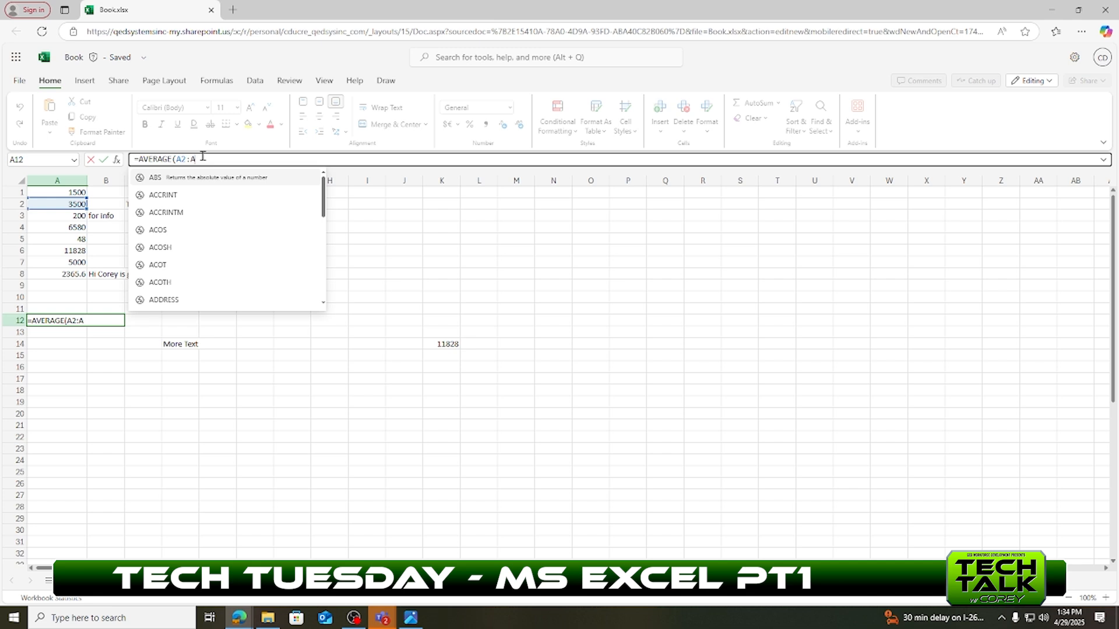
pyautogui.write('3)')
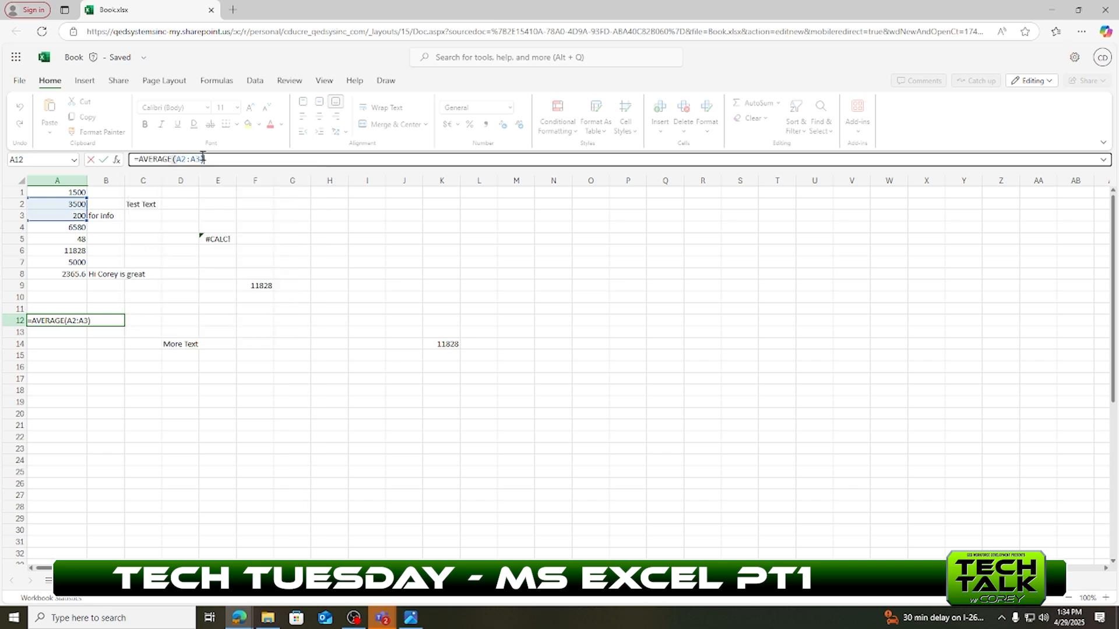
pyautogui.press('Return')
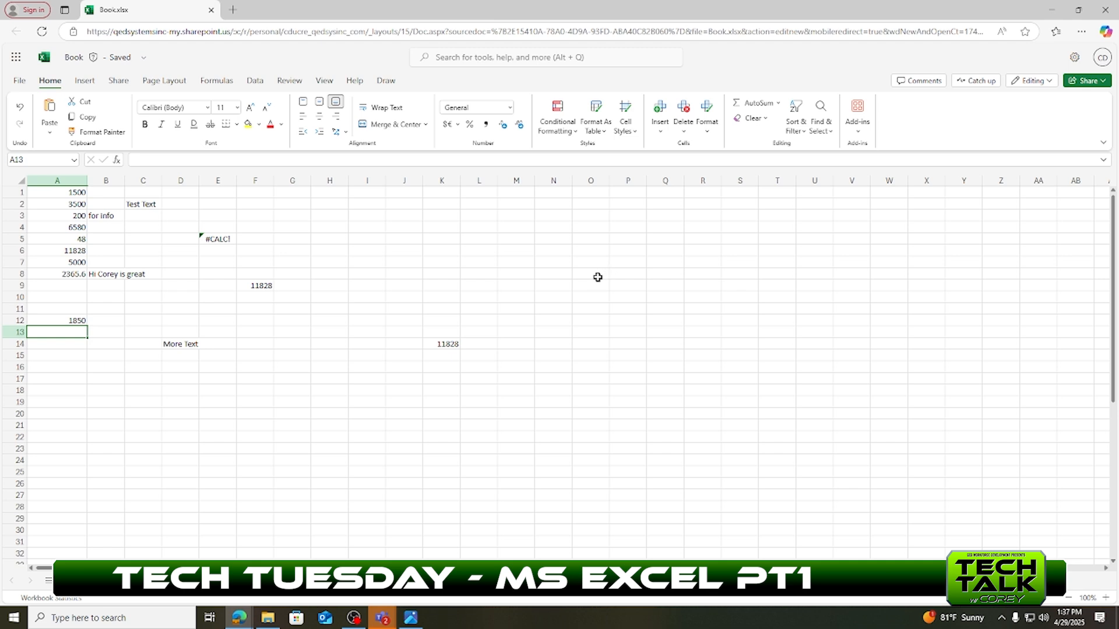
# Step: Enter the numbers 600, 821, 965 and 1542 in cells H22 to H25
pyautogui.scroll(-5, 597, 277)
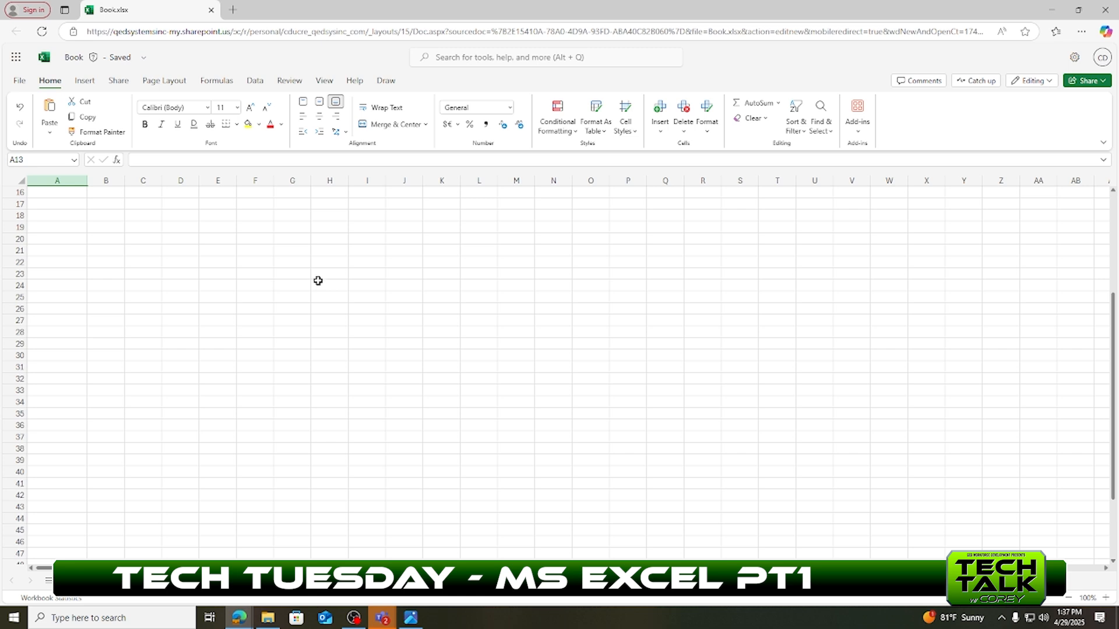
pyautogui.click(324, 262)
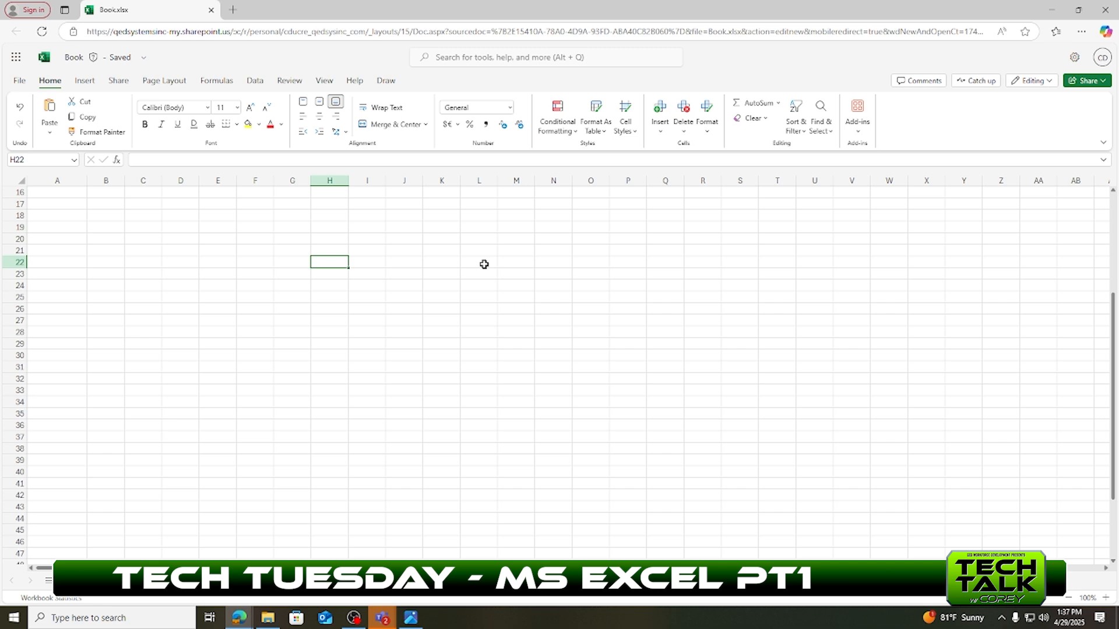
pyautogui.write('600')
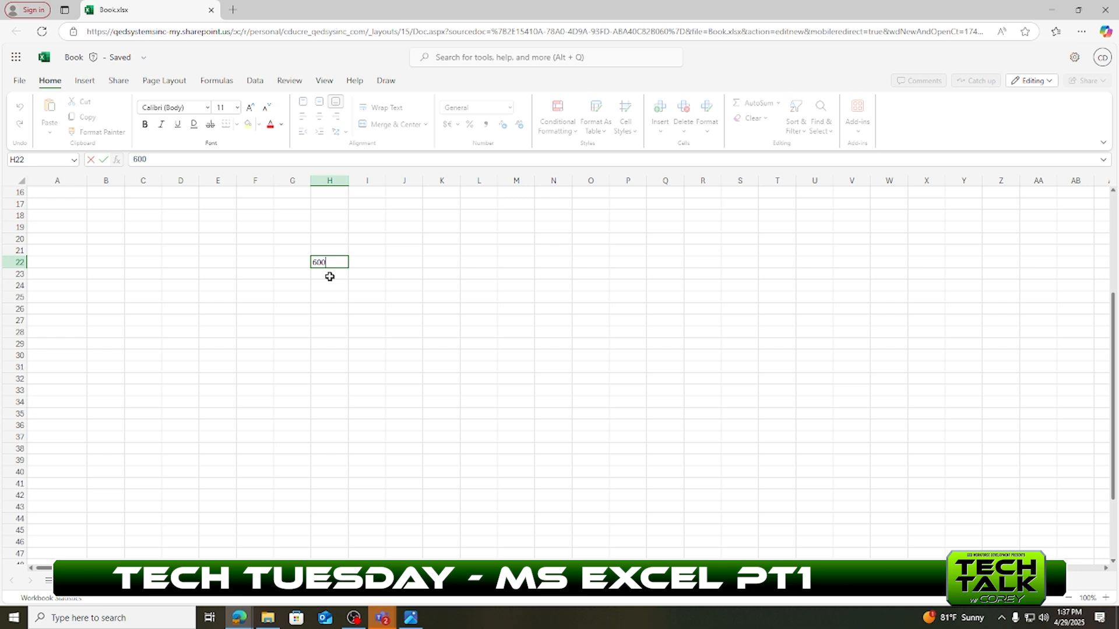
pyautogui.click(330, 277)
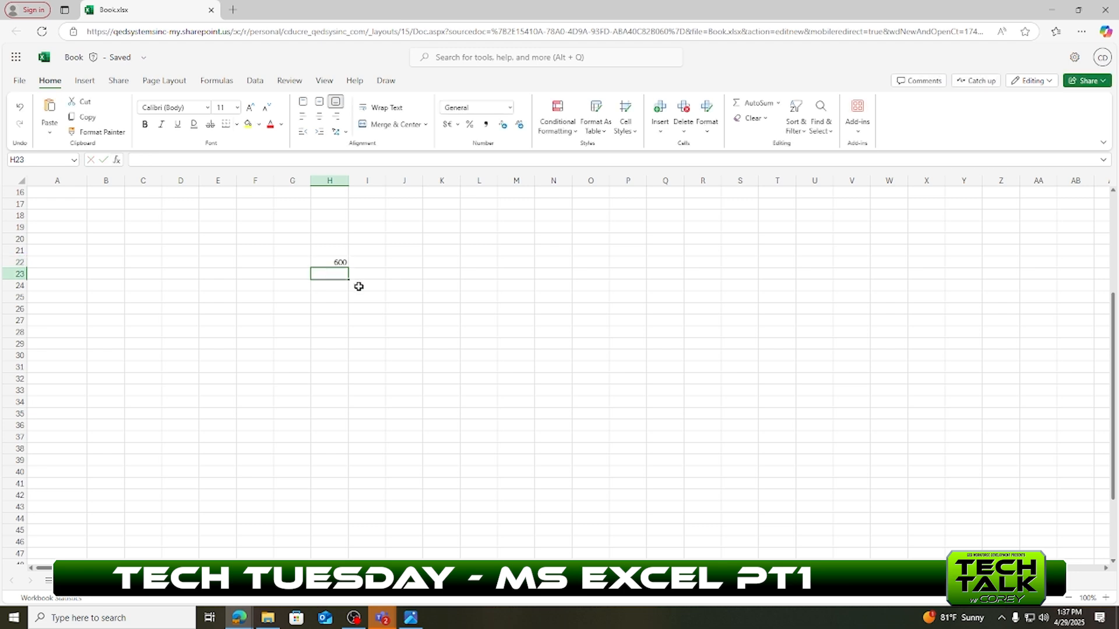
pyautogui.write('821')
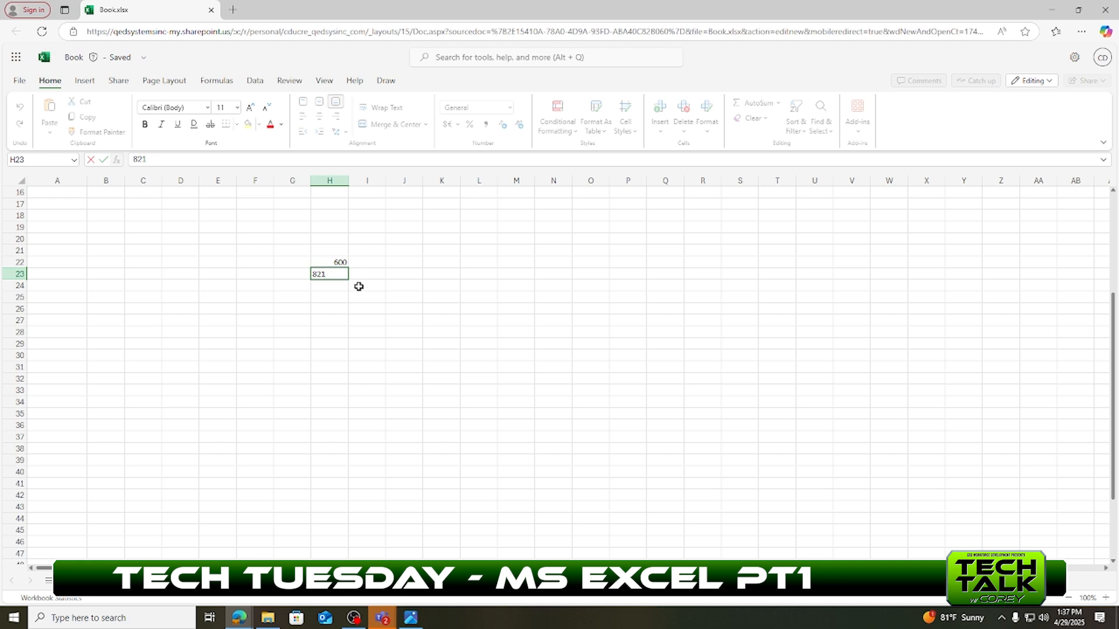
pyautogui.click(332, 288)
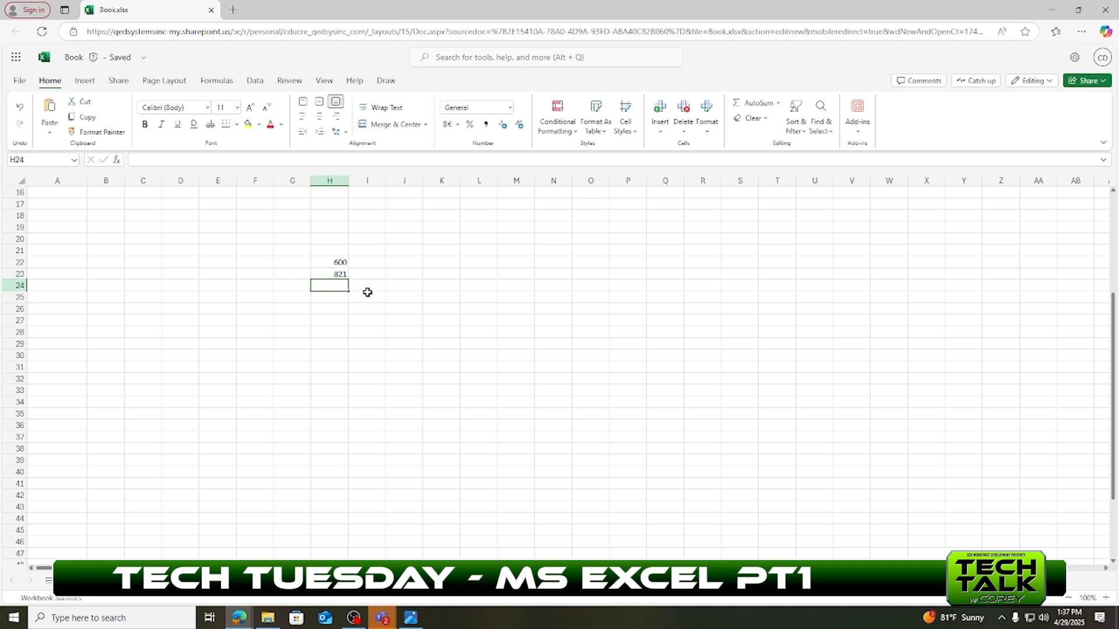
pyautogui.write('965')
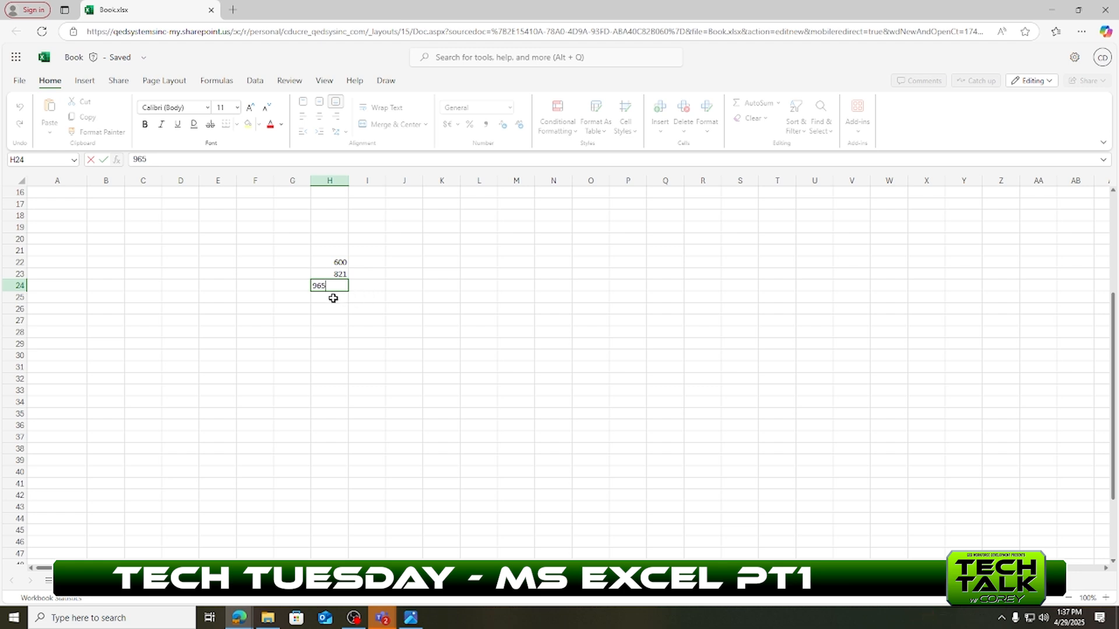
pyautogui.click(336, 298)
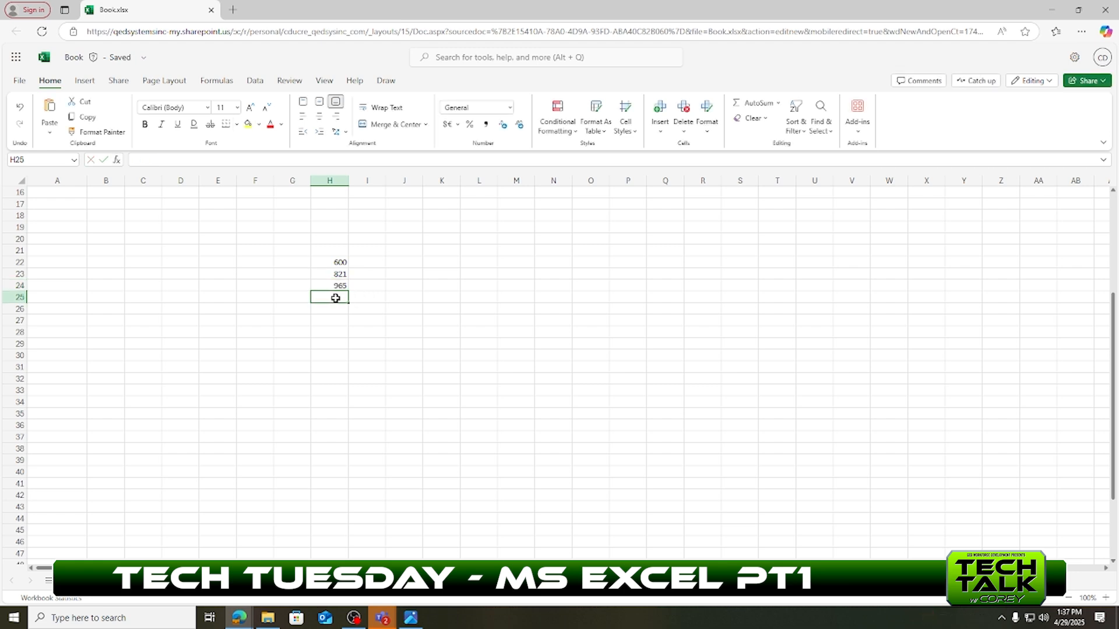
pyautogui.write('1')
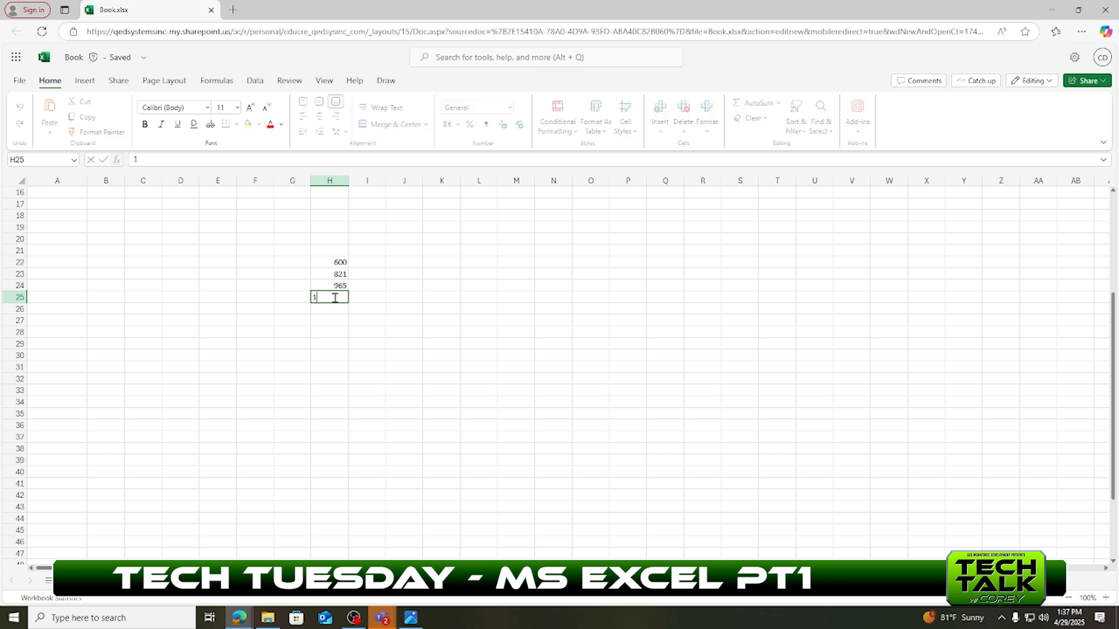
pyautogui.write('542')
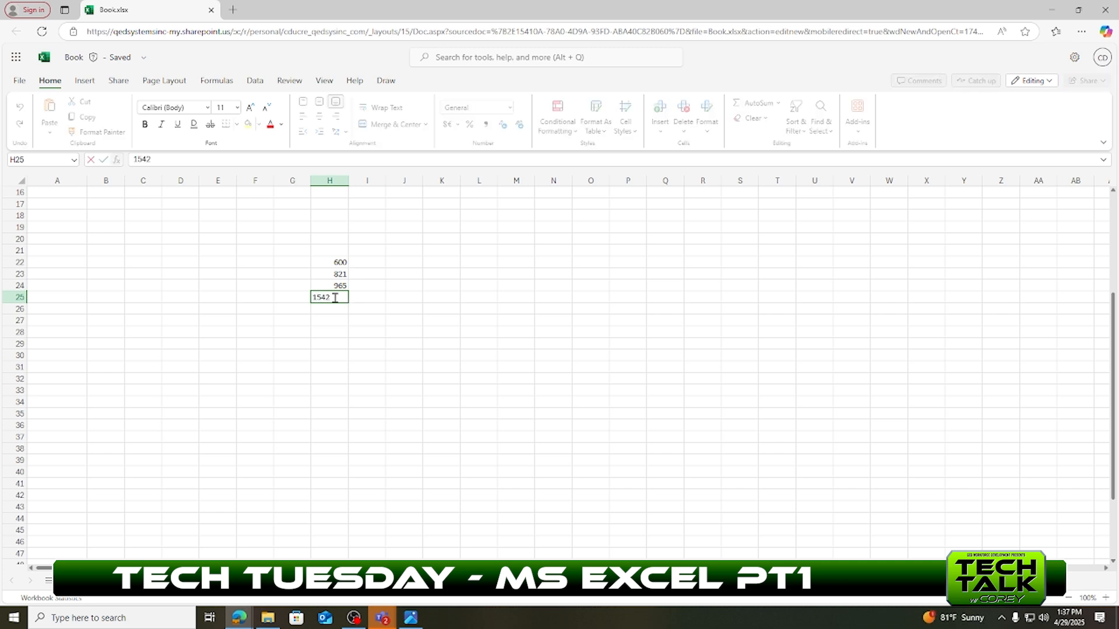
pyautogui.click(341, 312)
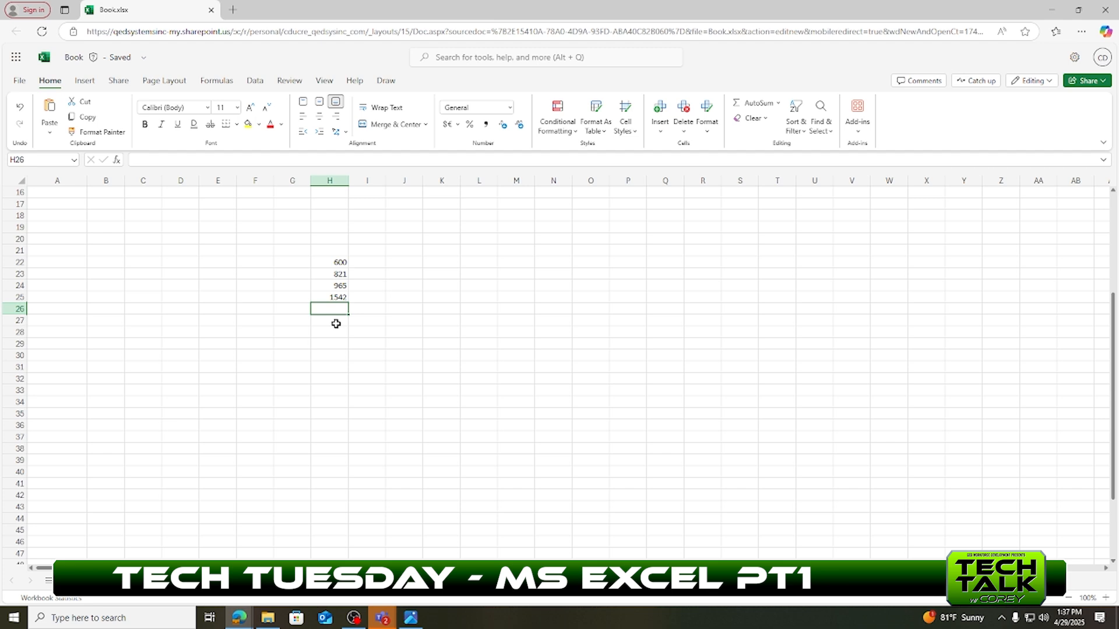
# Step: Enter the label "sum equals" in cell H27 and widen column H to fit it
pyautogui.click(336, 321)
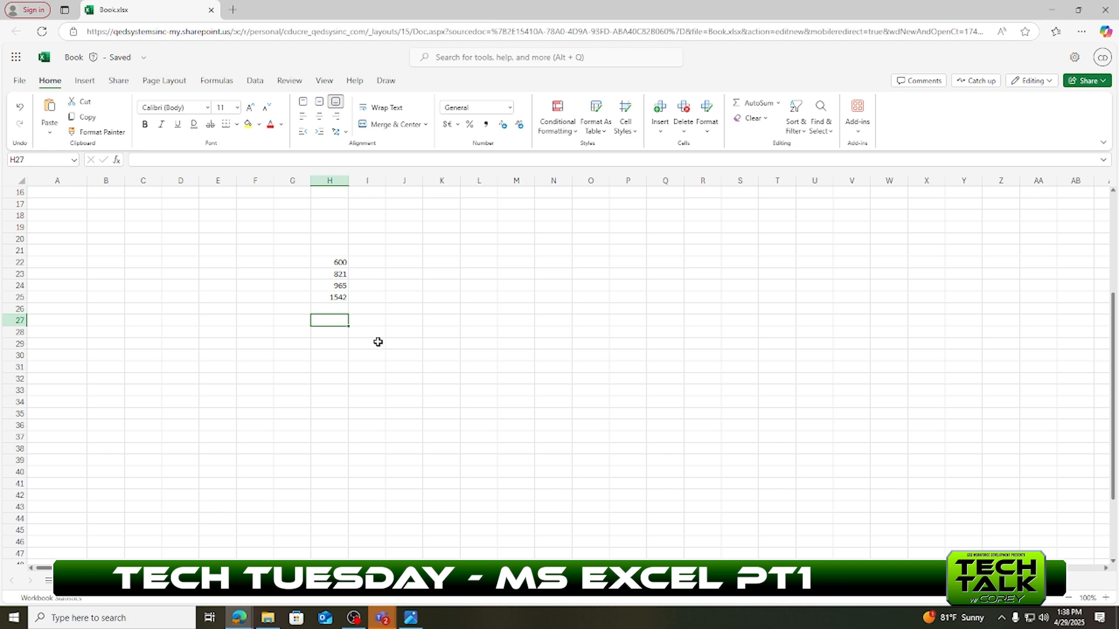
pyautogui.write('sum')
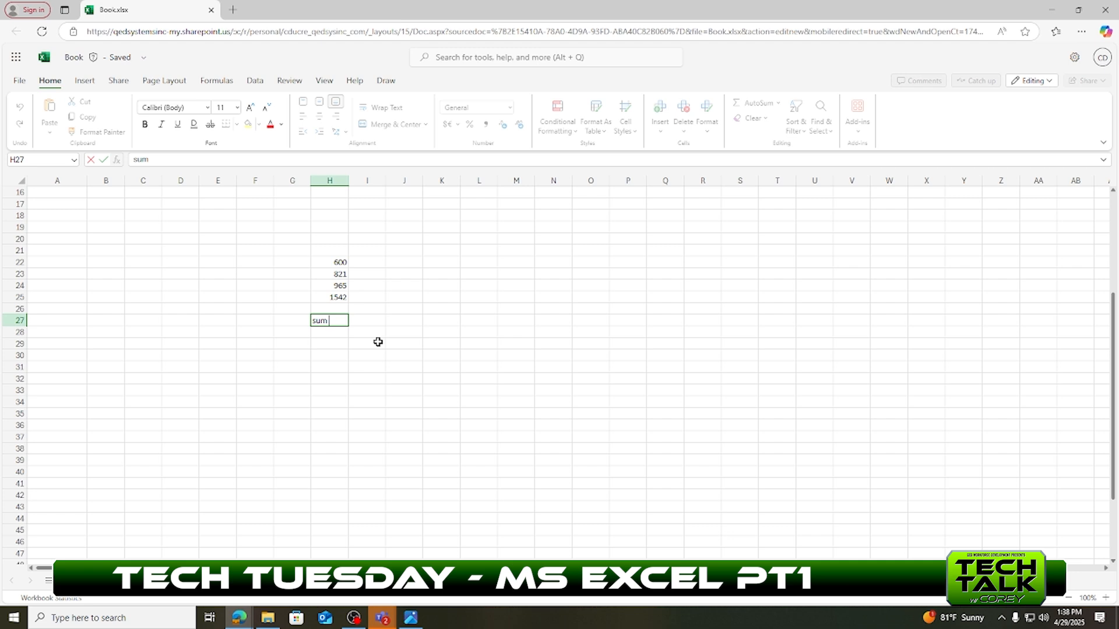
pyautogui.write('equals')
pyautogui.click(366, 217)
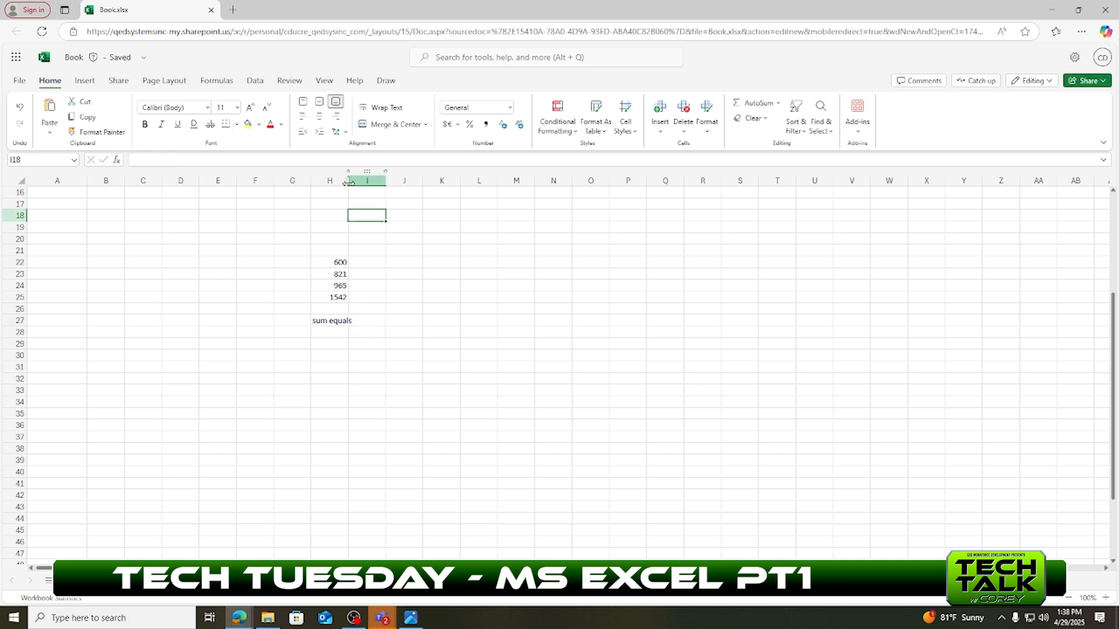
pyautogui.moveTo(348, 180); pyautogui.dragTo(368, 182)
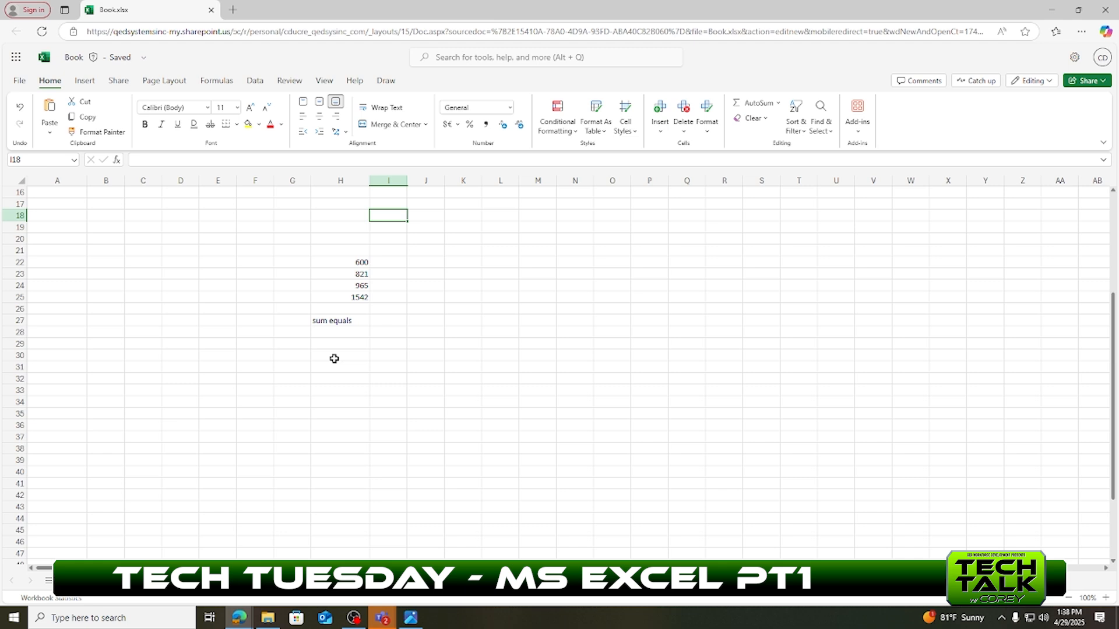
# Step: Enter the formula =SUM(H22:H25) in cell H30 to add the four numbers above
pyautogui.click(334, 358)
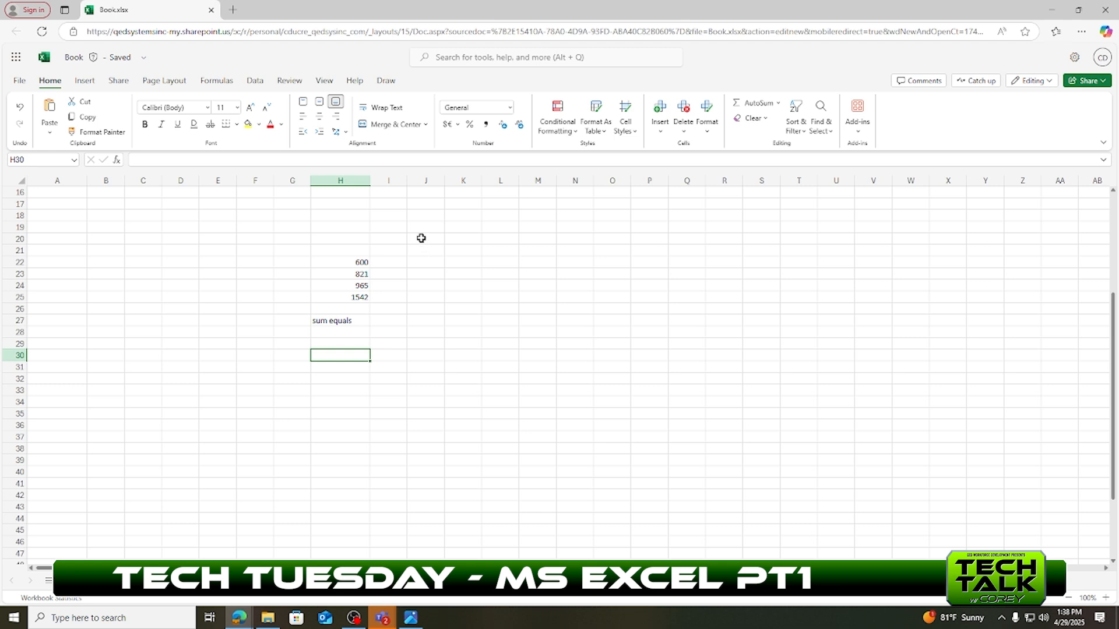
pyautogui.click(279, 158)
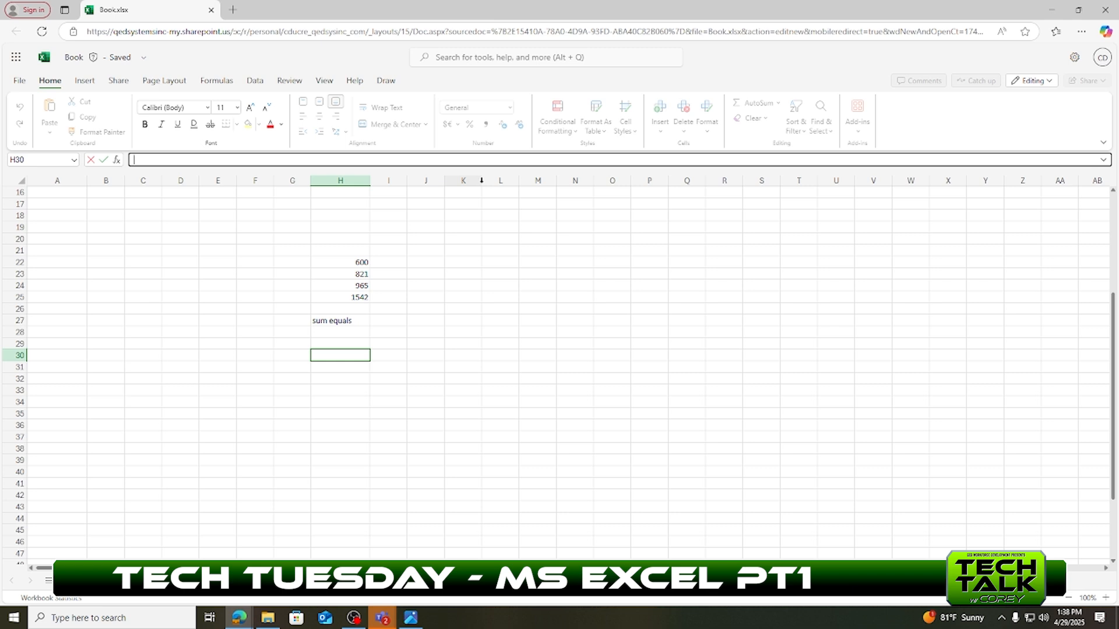
pyautogui.write('=')
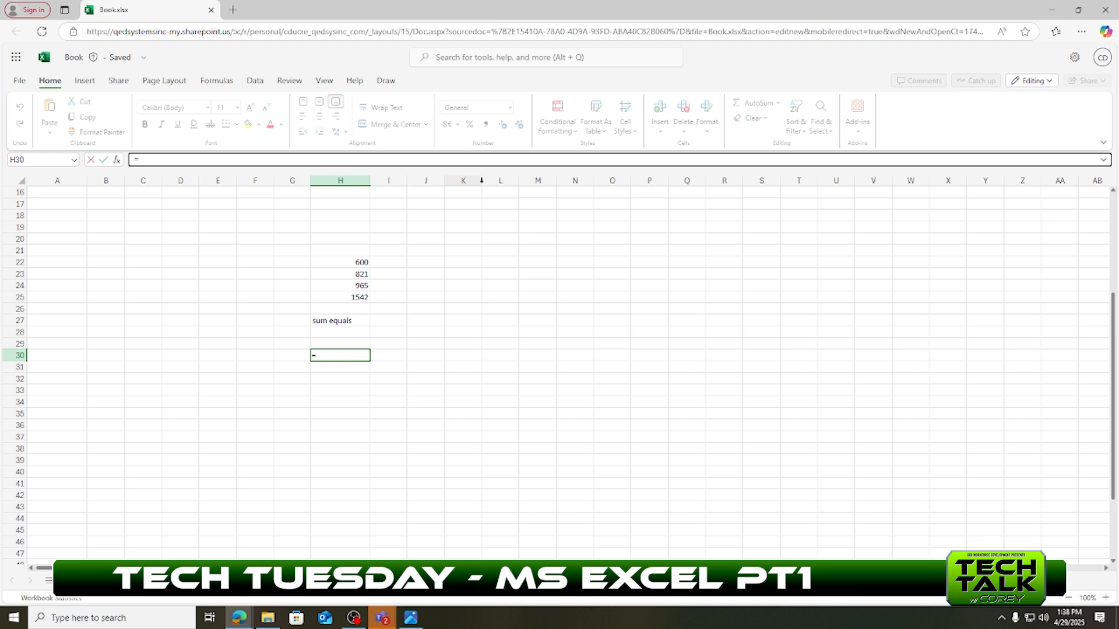
pyautogui.write('SUM')
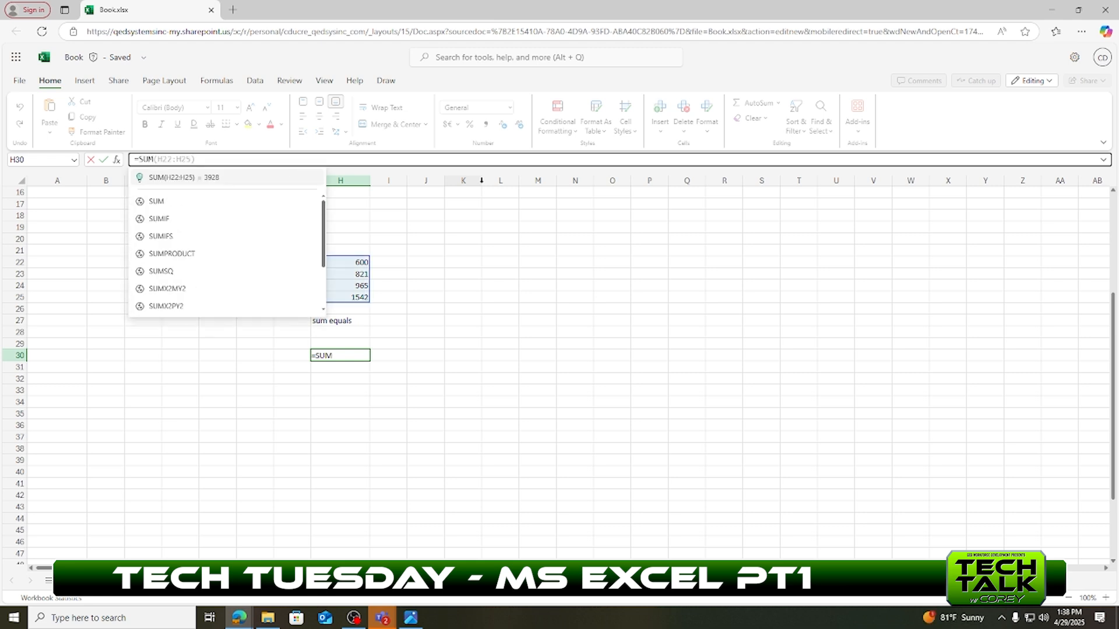
pyautogui.write('(')
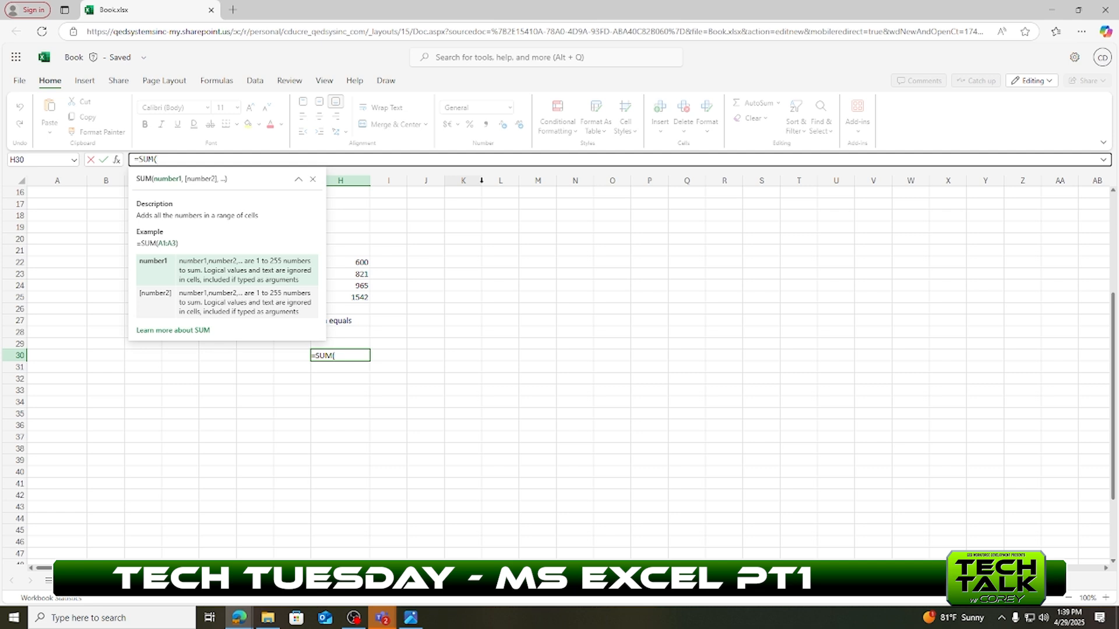
pyautogui.write('H')
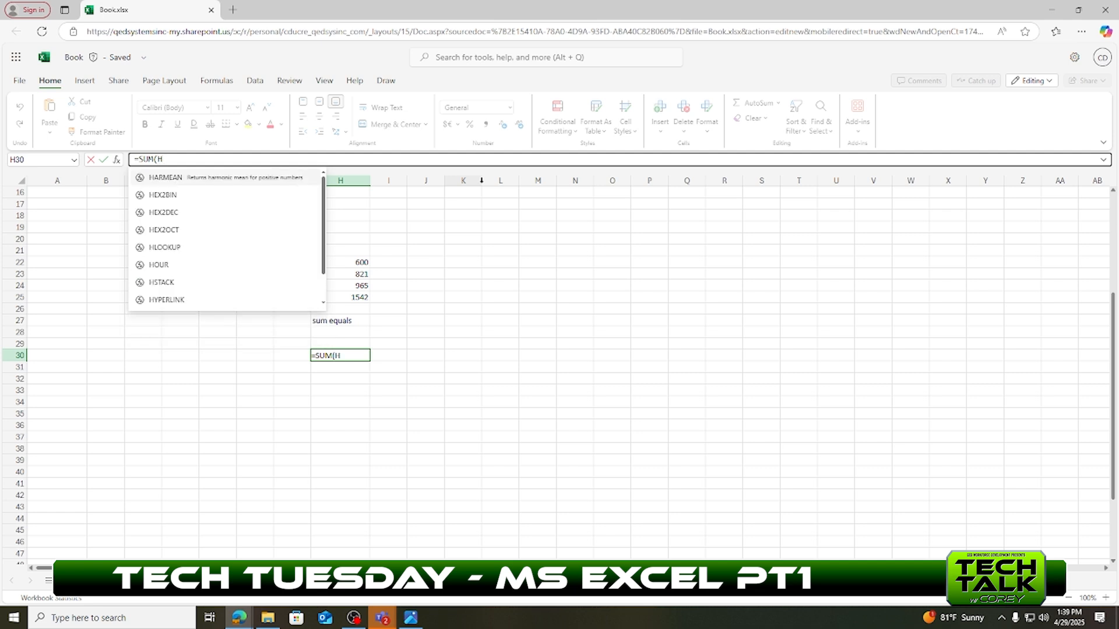
pyautogui.write('22')
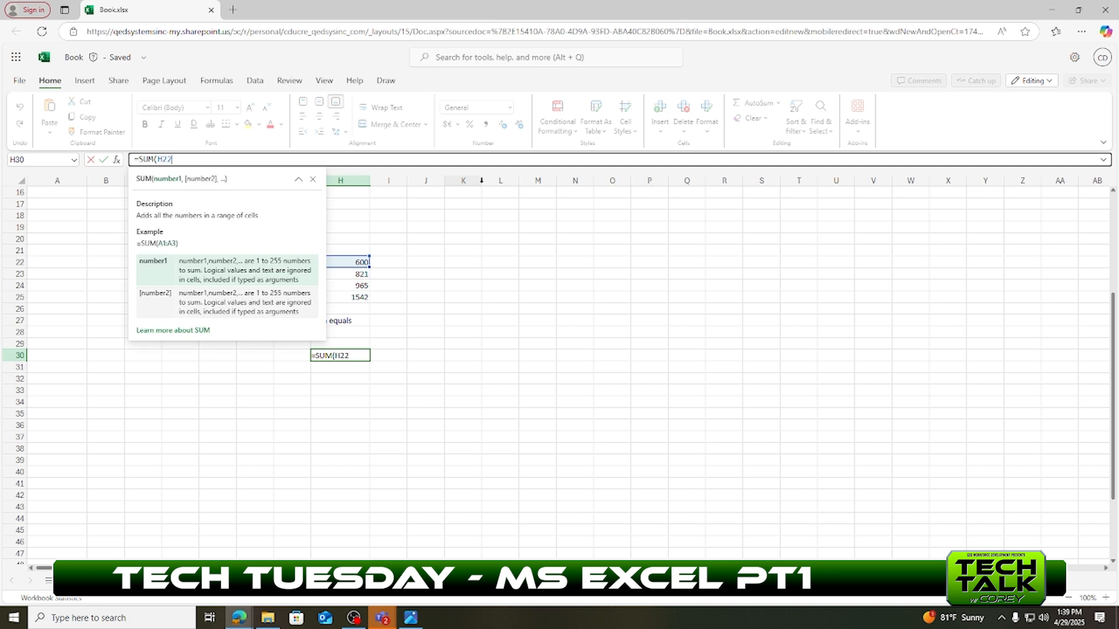
pyautogui.write(':H')
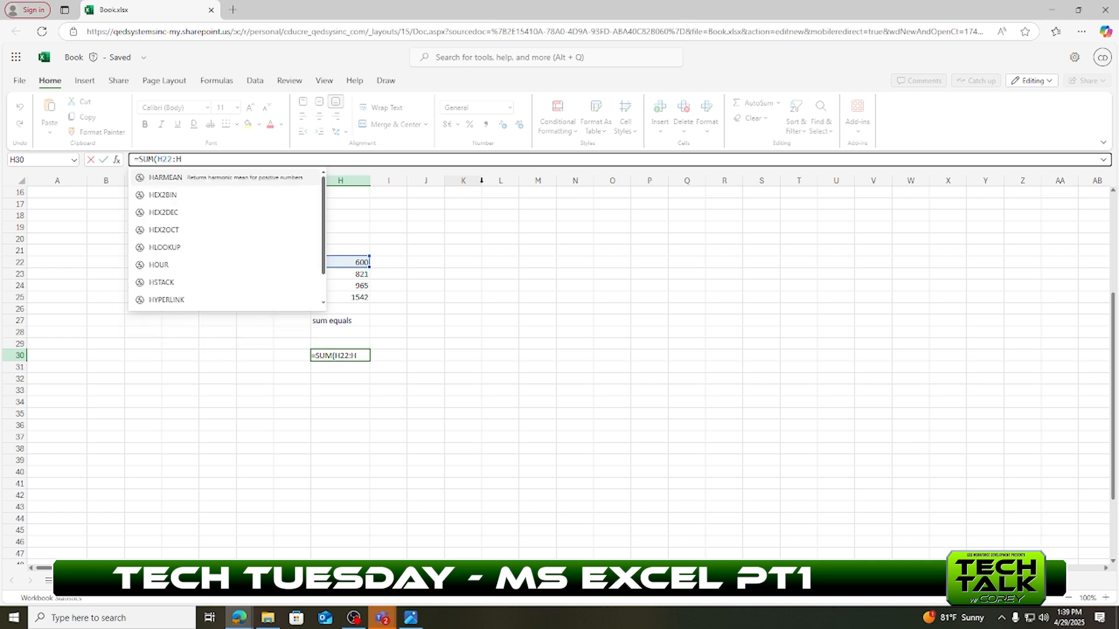
pyautogui.write('25')
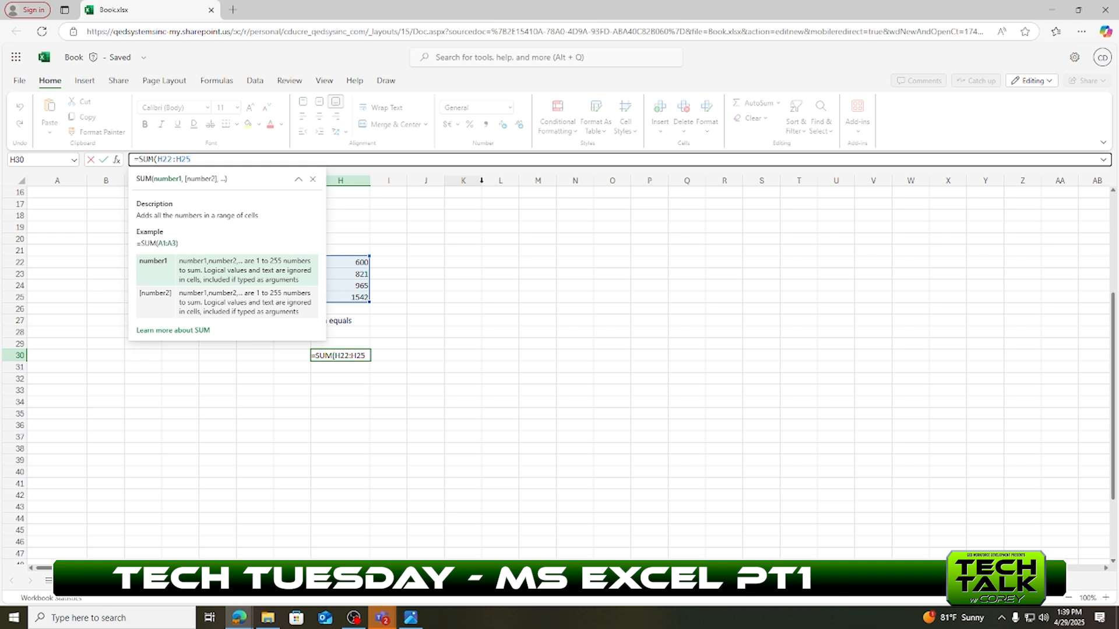
pyautogui.write(')')
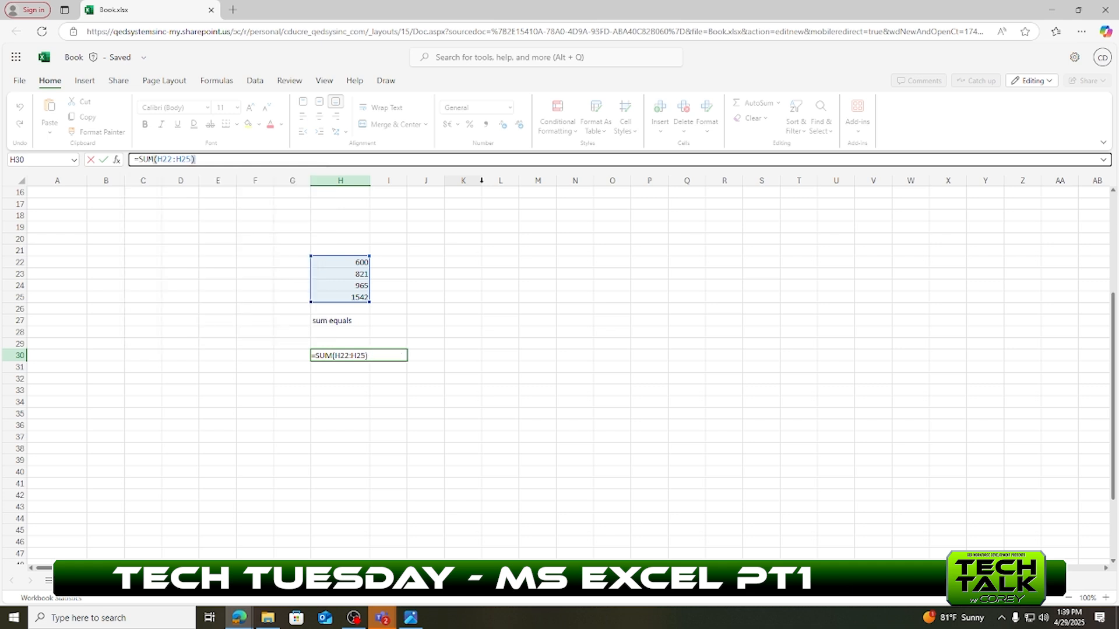
pyautogui.press('Return')
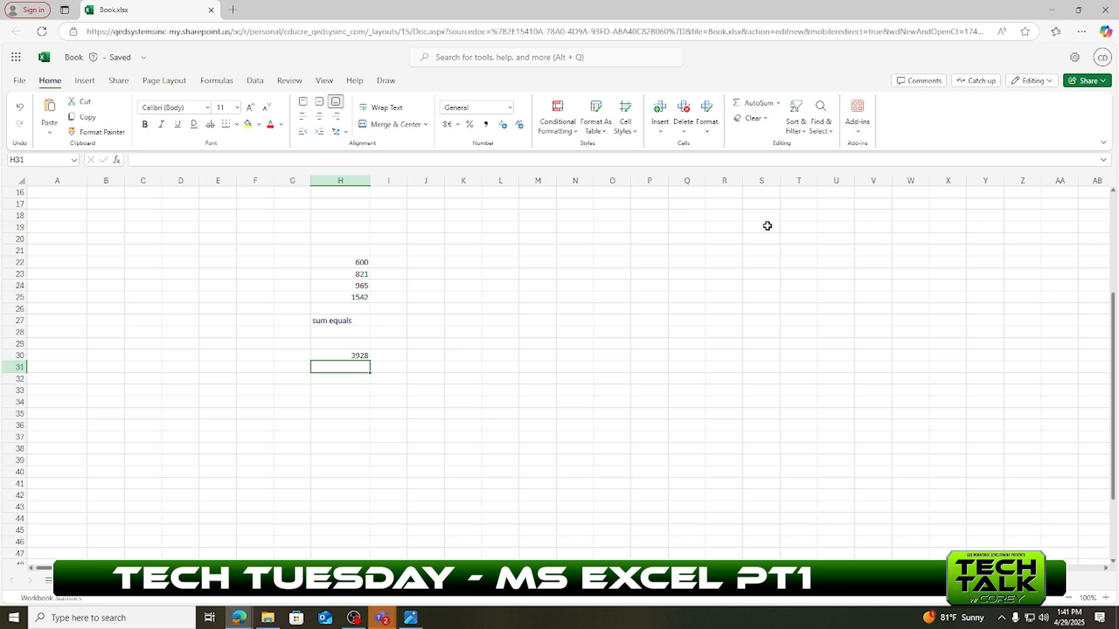
# Step: Examine the workbook's save-as, print and export options, and return to the worksheet
pyautogui.scroll(5, 556, 272)
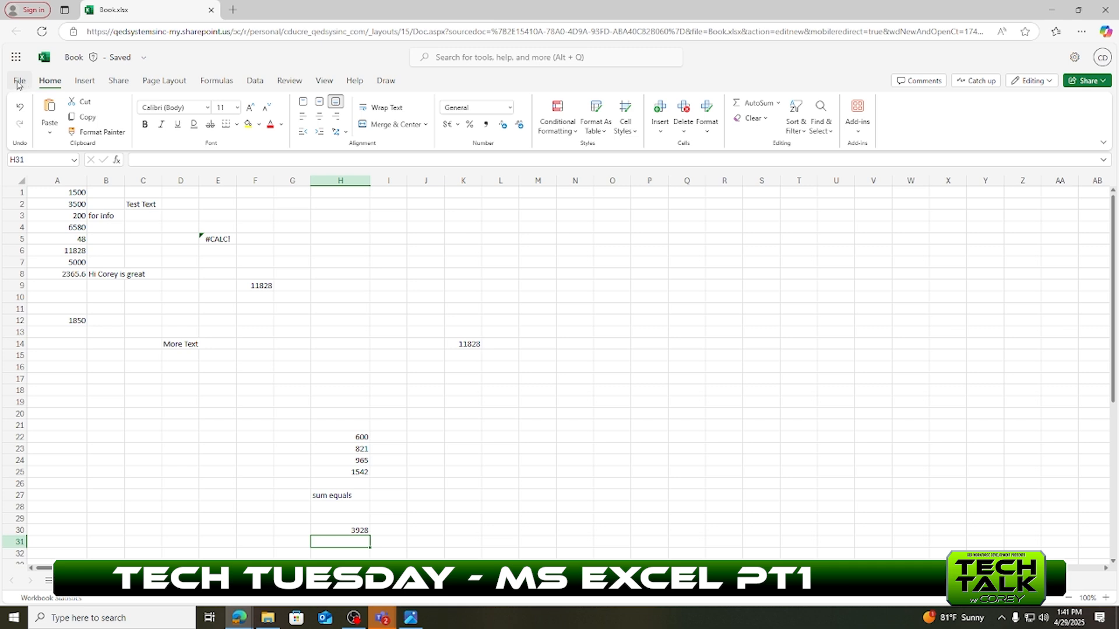
pyautogui.click(20, 81)
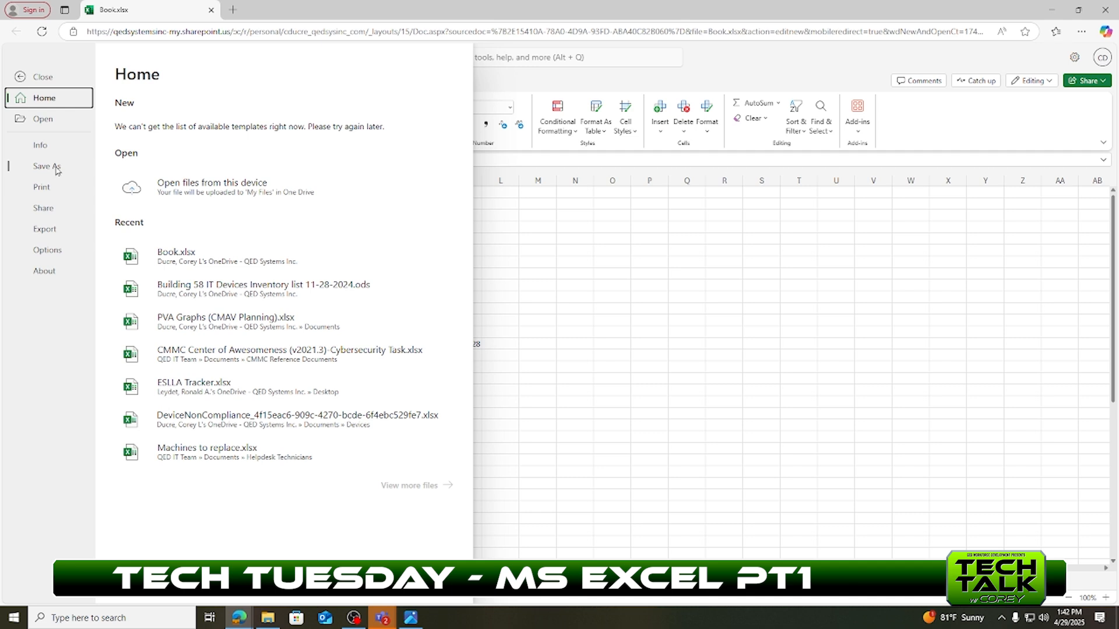
pyautogui.click(55, 170)
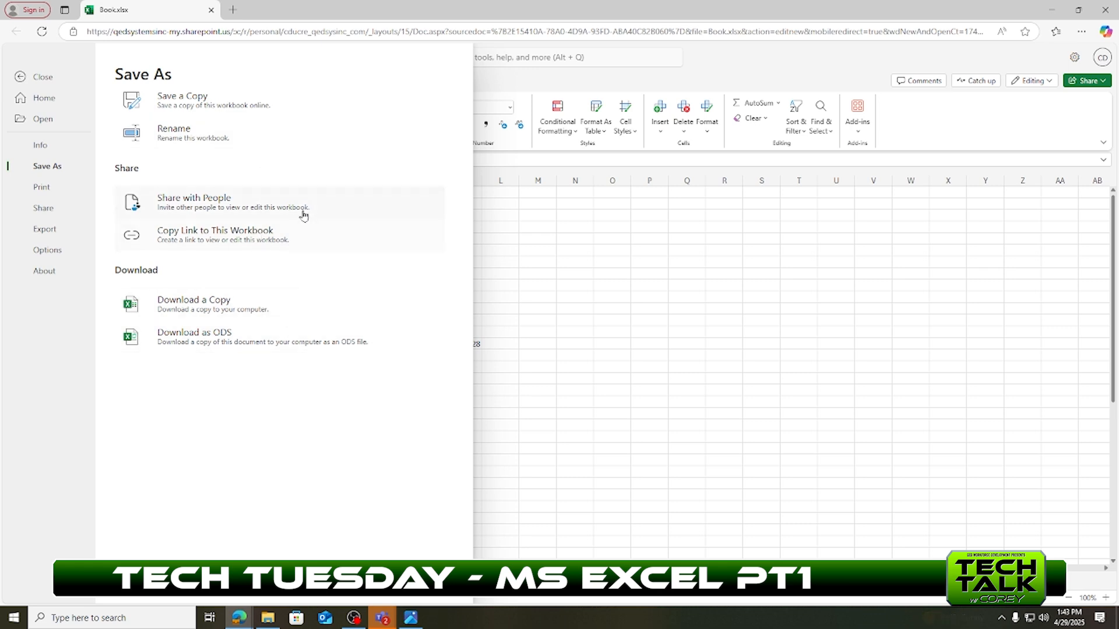
pyautogui.click(50, 188)
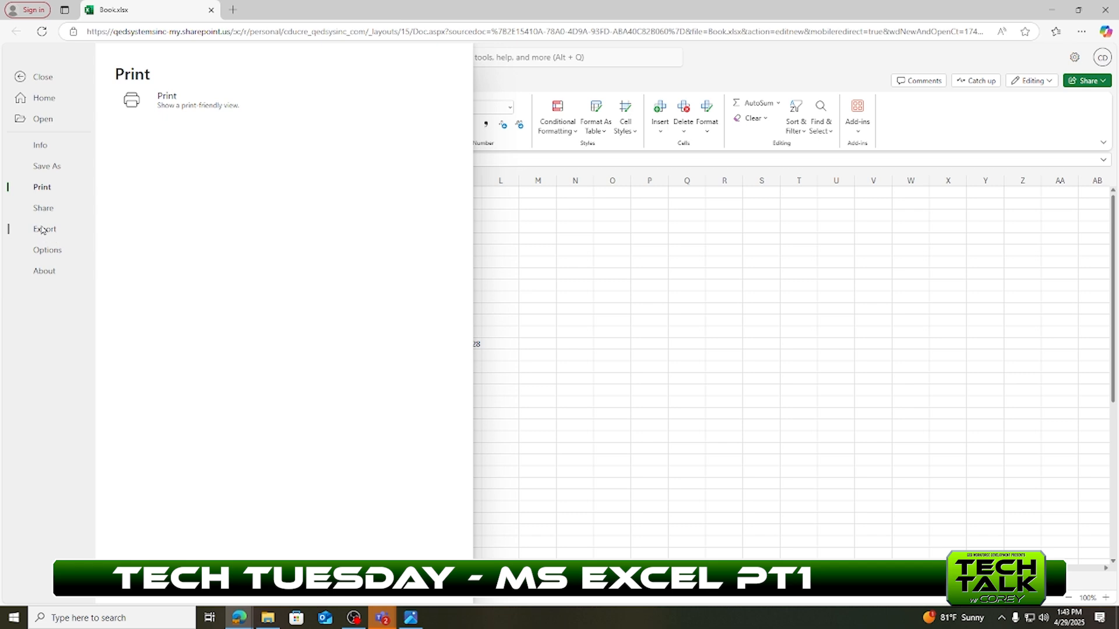
pyautogui.click(48, 231)
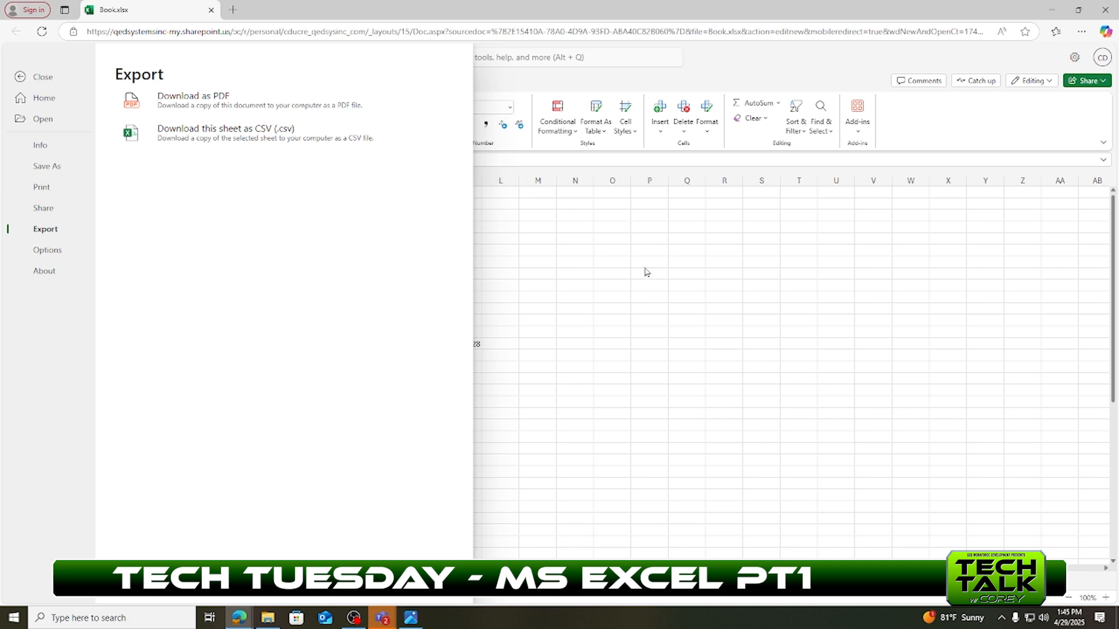
pyautogui.press('Escape')
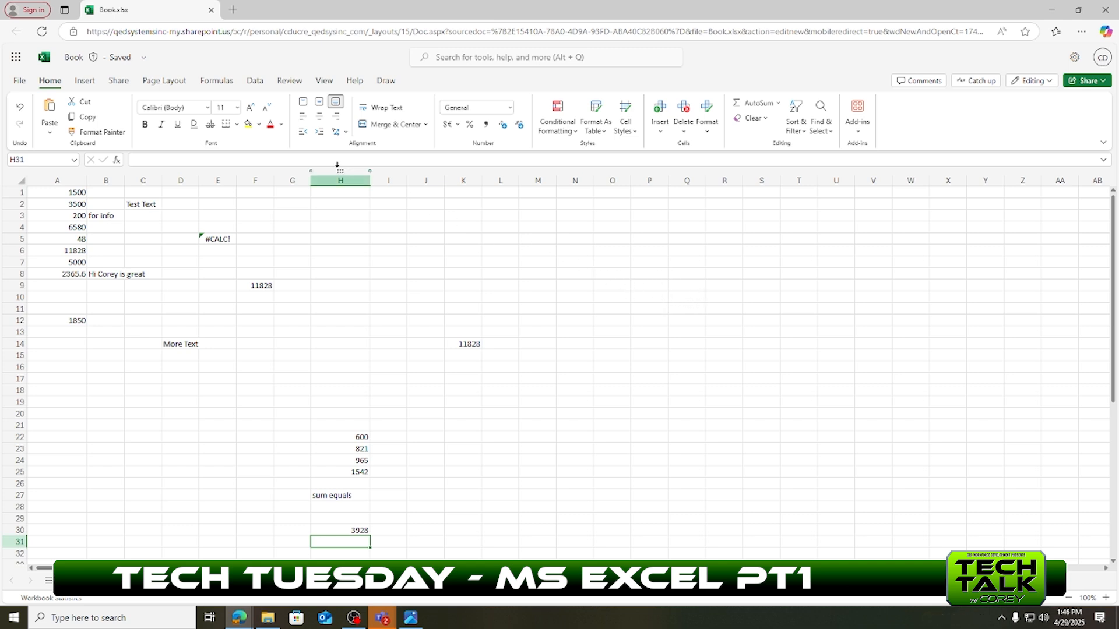
# Step: Check the workbook's file name, location and save status, and display the data tools
pyautogui.click(144, 58)
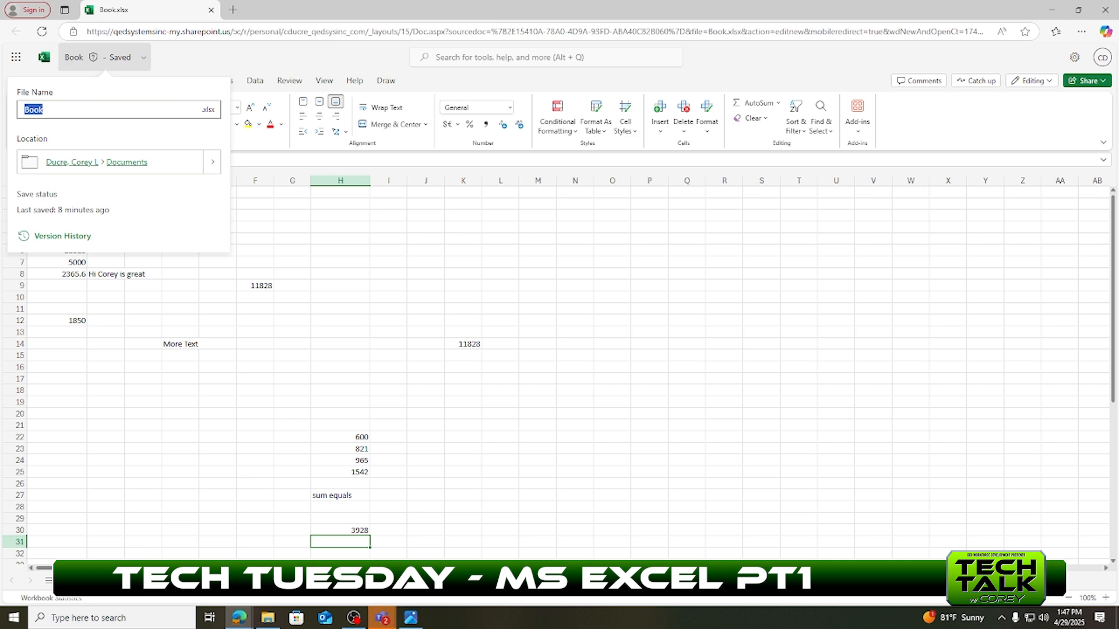
pyautogui.click(653, 303)
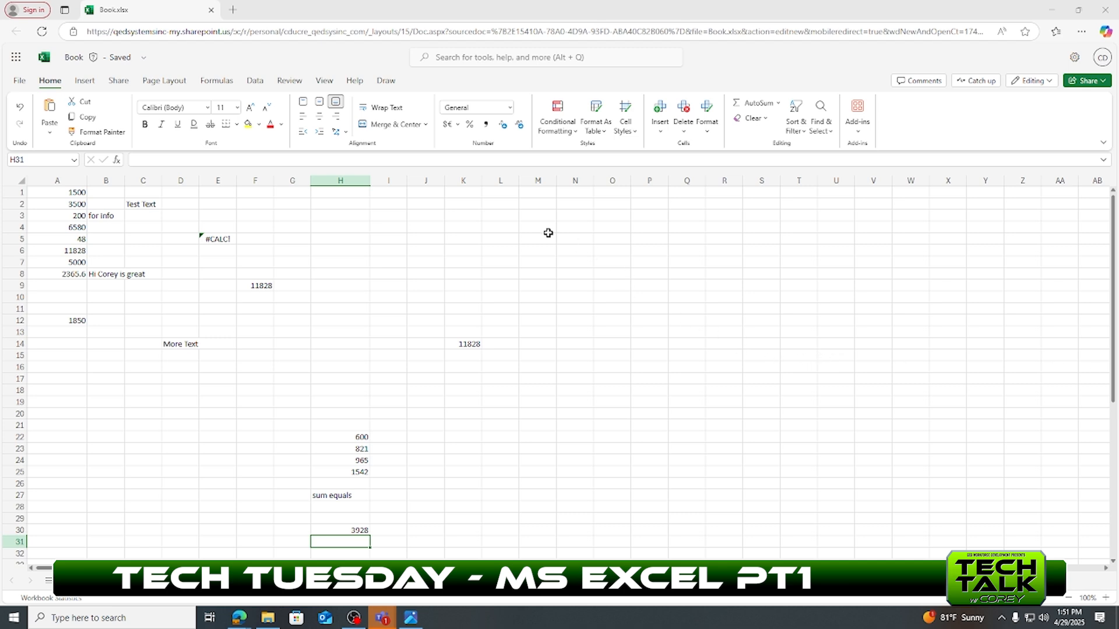
pyautogui.click(254, 82)
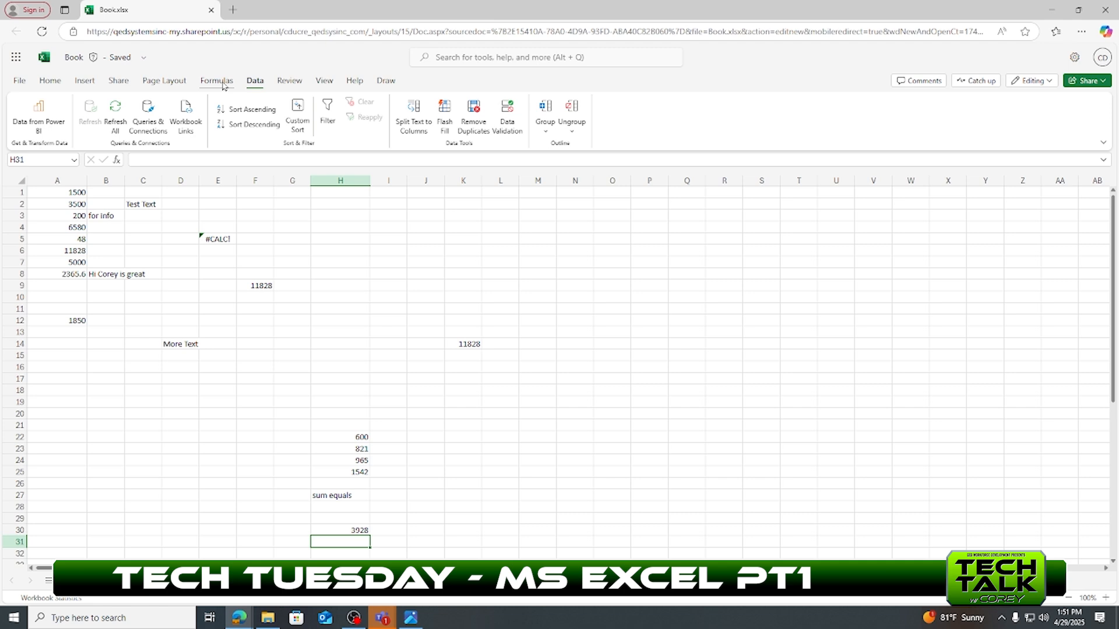
# Step: Look over the commands available for formulas, page layout, sharing and inserting objects
pyautogui.click(223, 86)
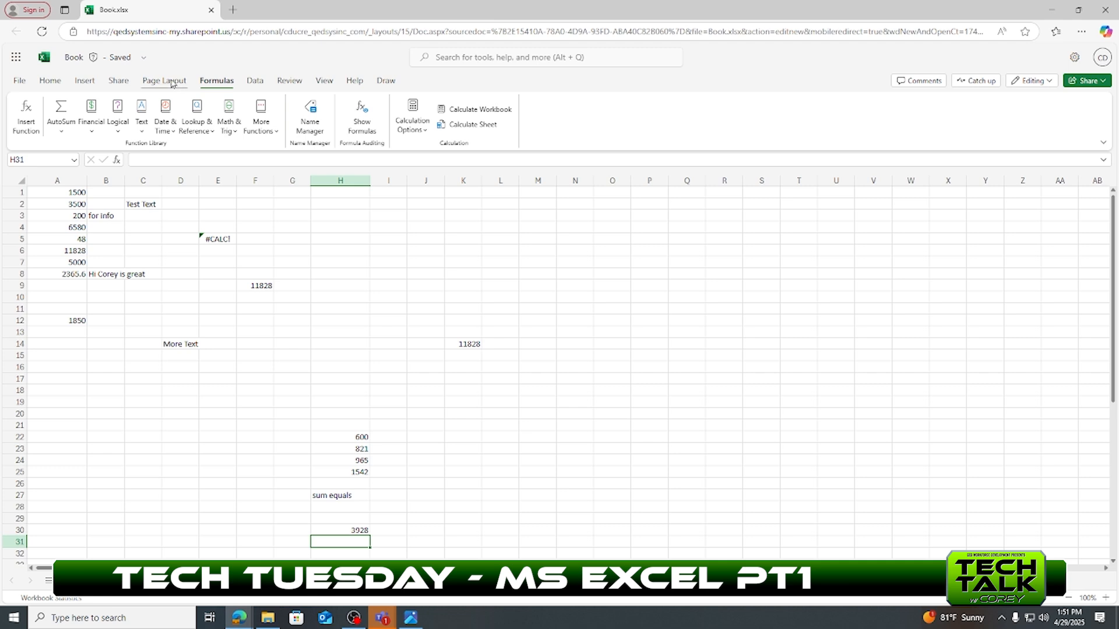
pyautogui.click(172, 83)
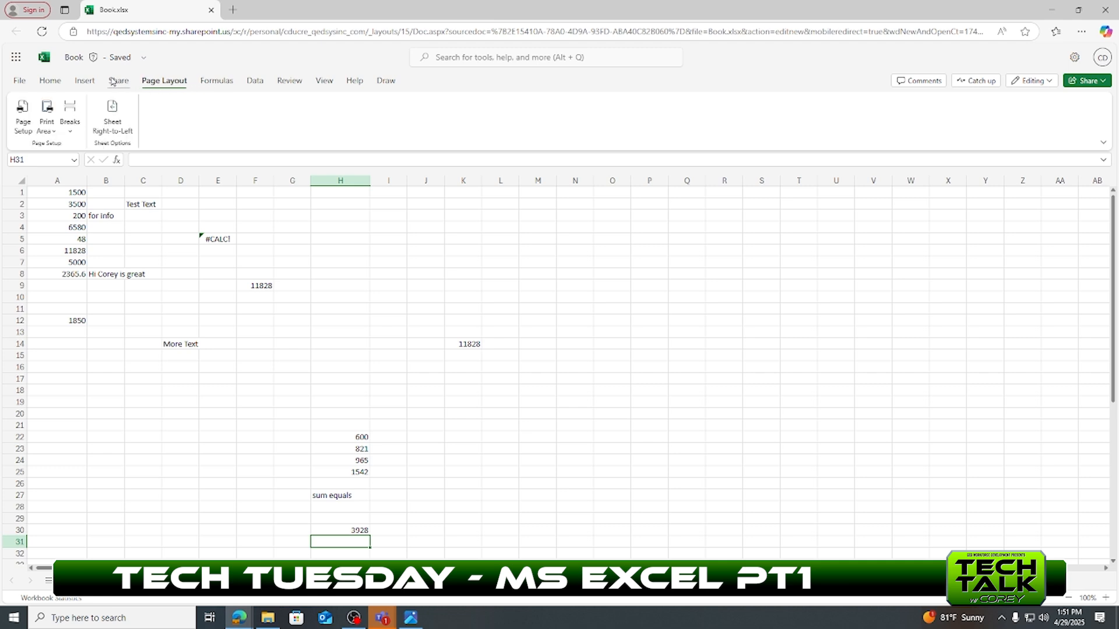
pyautogui.click(113, 81)
pyautogui.click(82, 85)
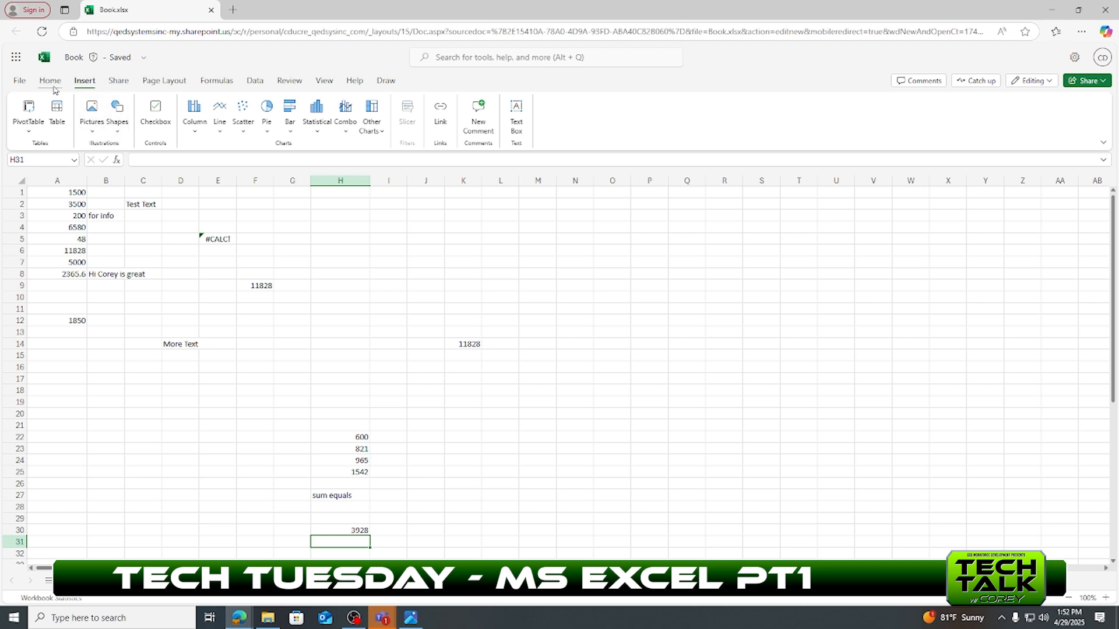
# Step: Browse the additional function categories in the formula library and list the statistical functions
pyautogui.click(216, 82)
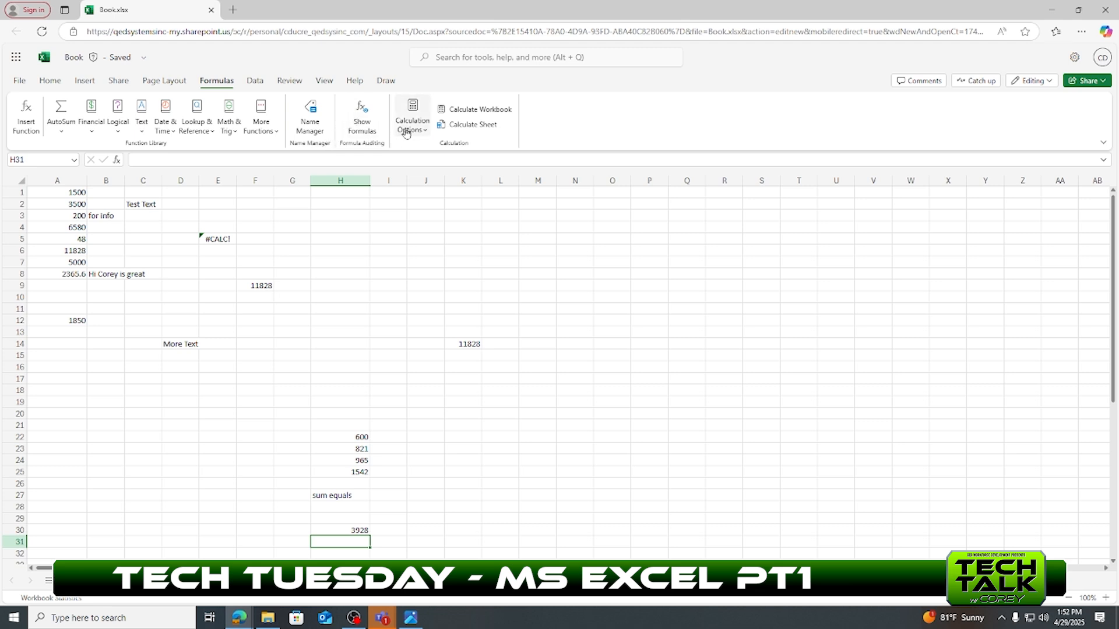
pyautogui.click(277, 135)
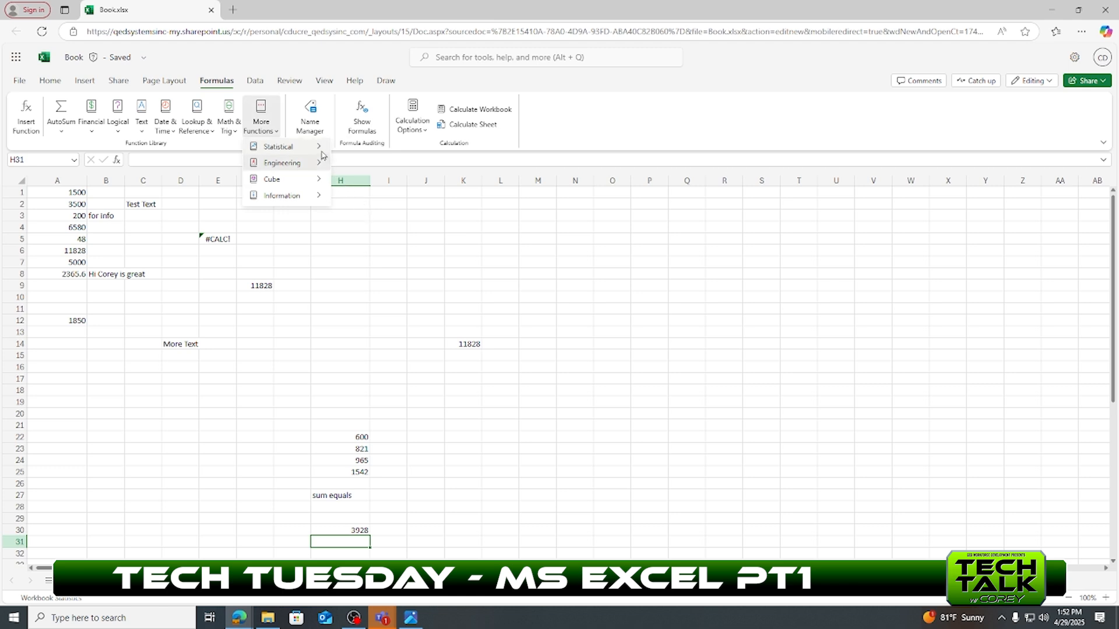
pyautogui.moveTo(320, 152)
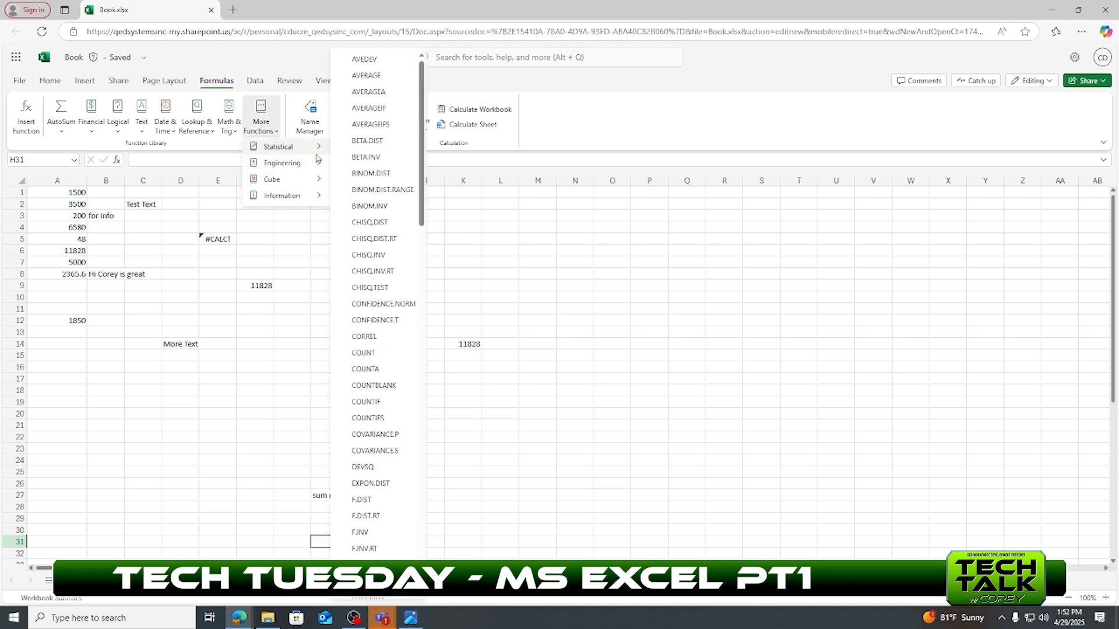